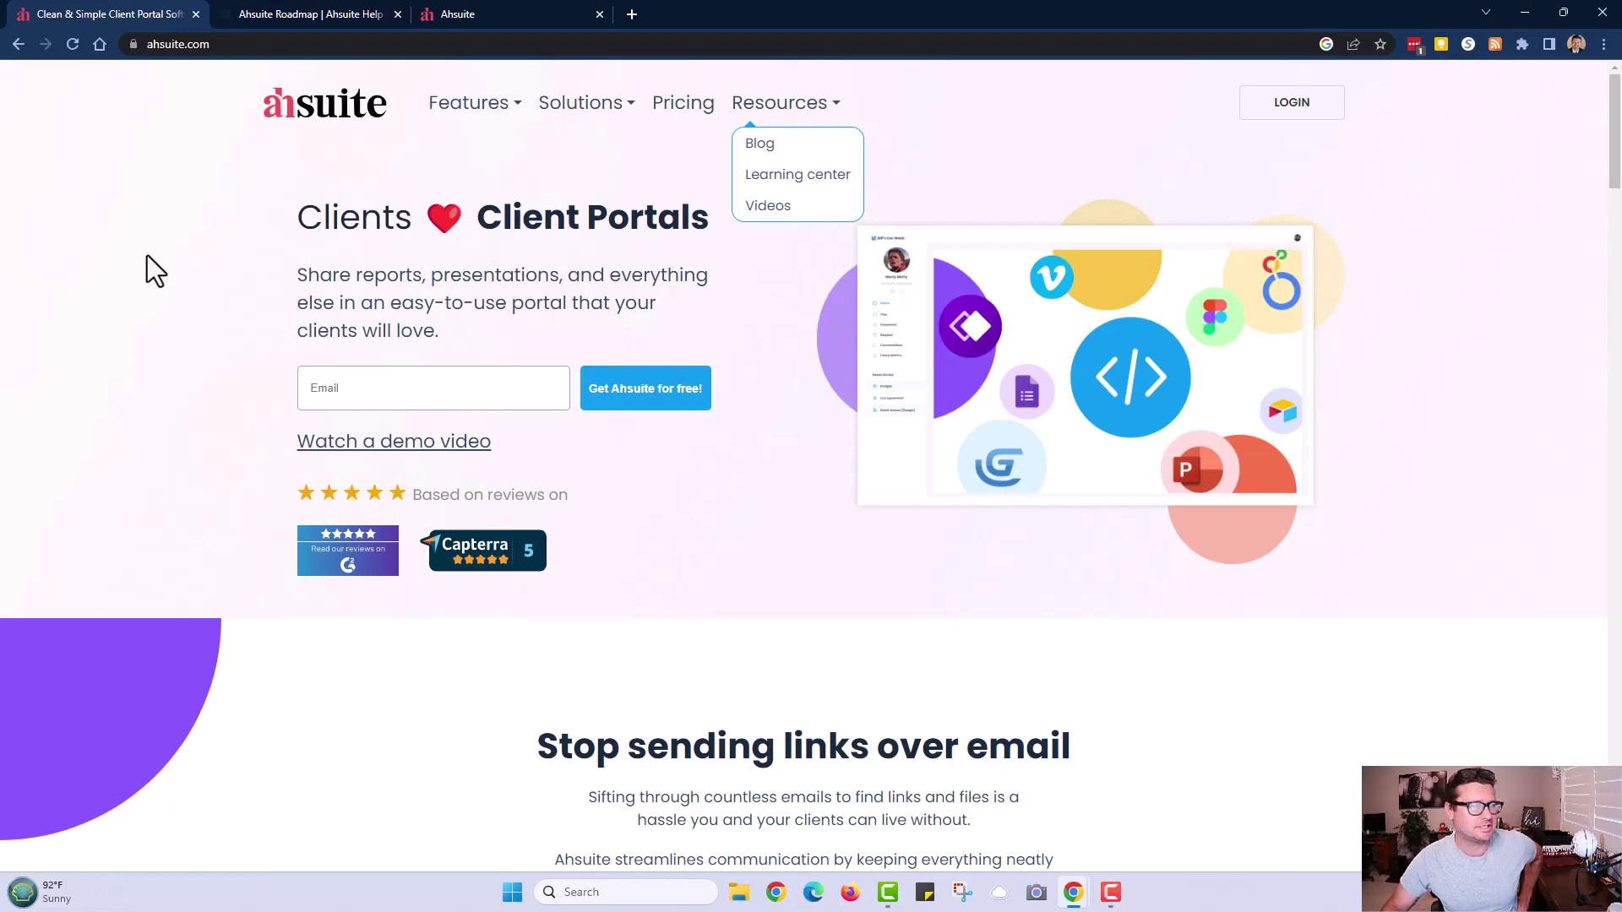
Scroll through the Ahsuite homepage below its tagline.
triple_click(191, 286)
left_click(679, 149)
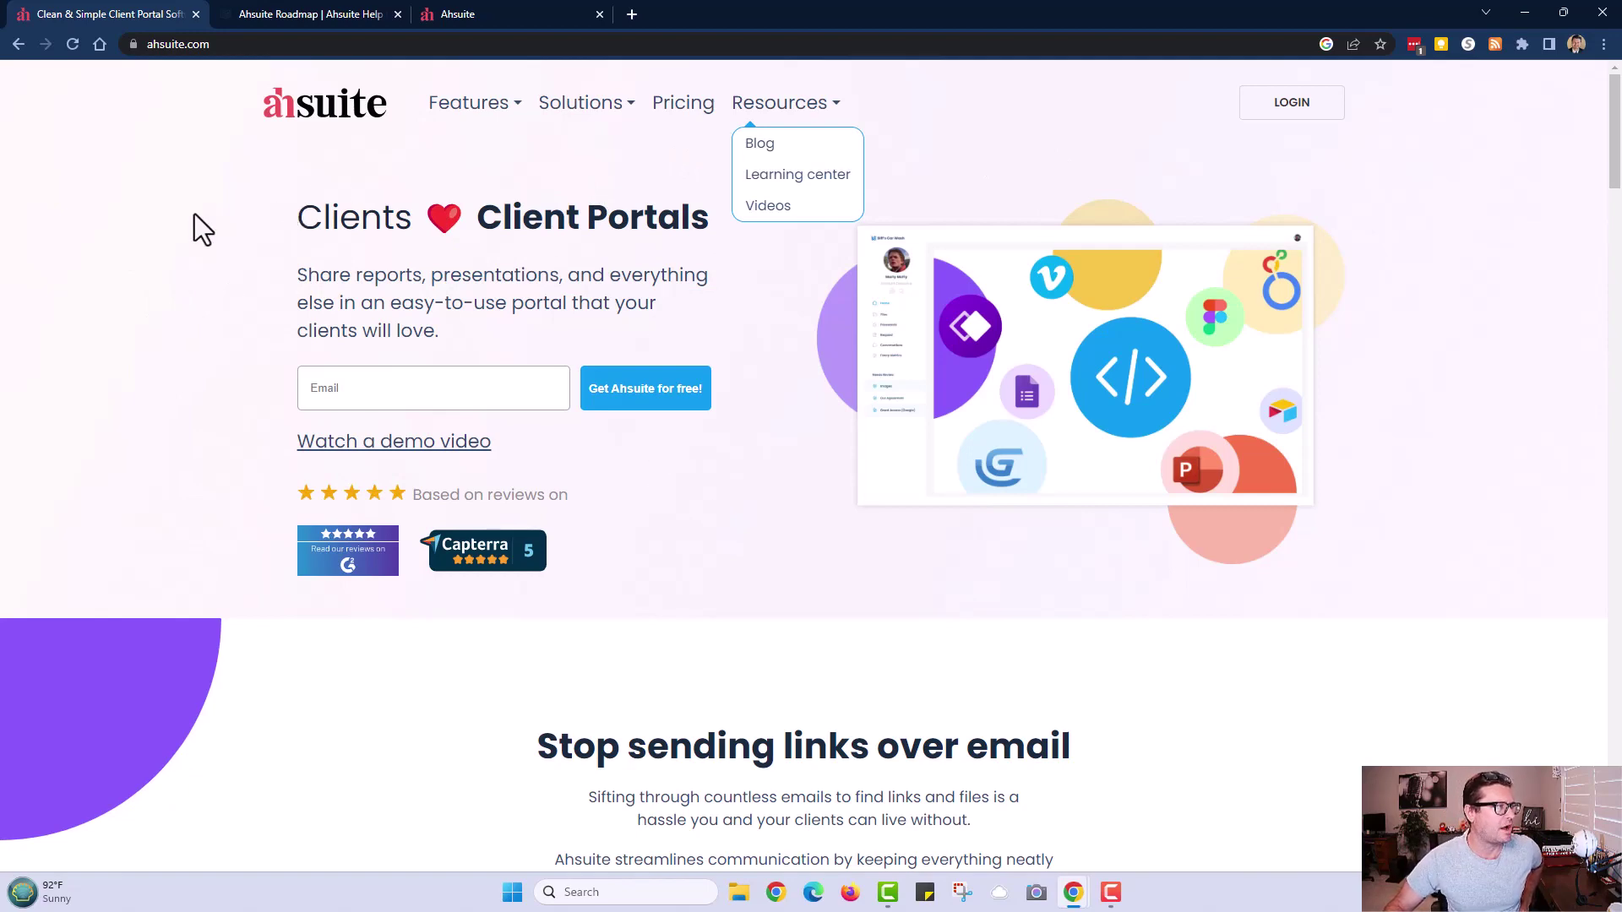
scroll(188, 224, "down", 7)
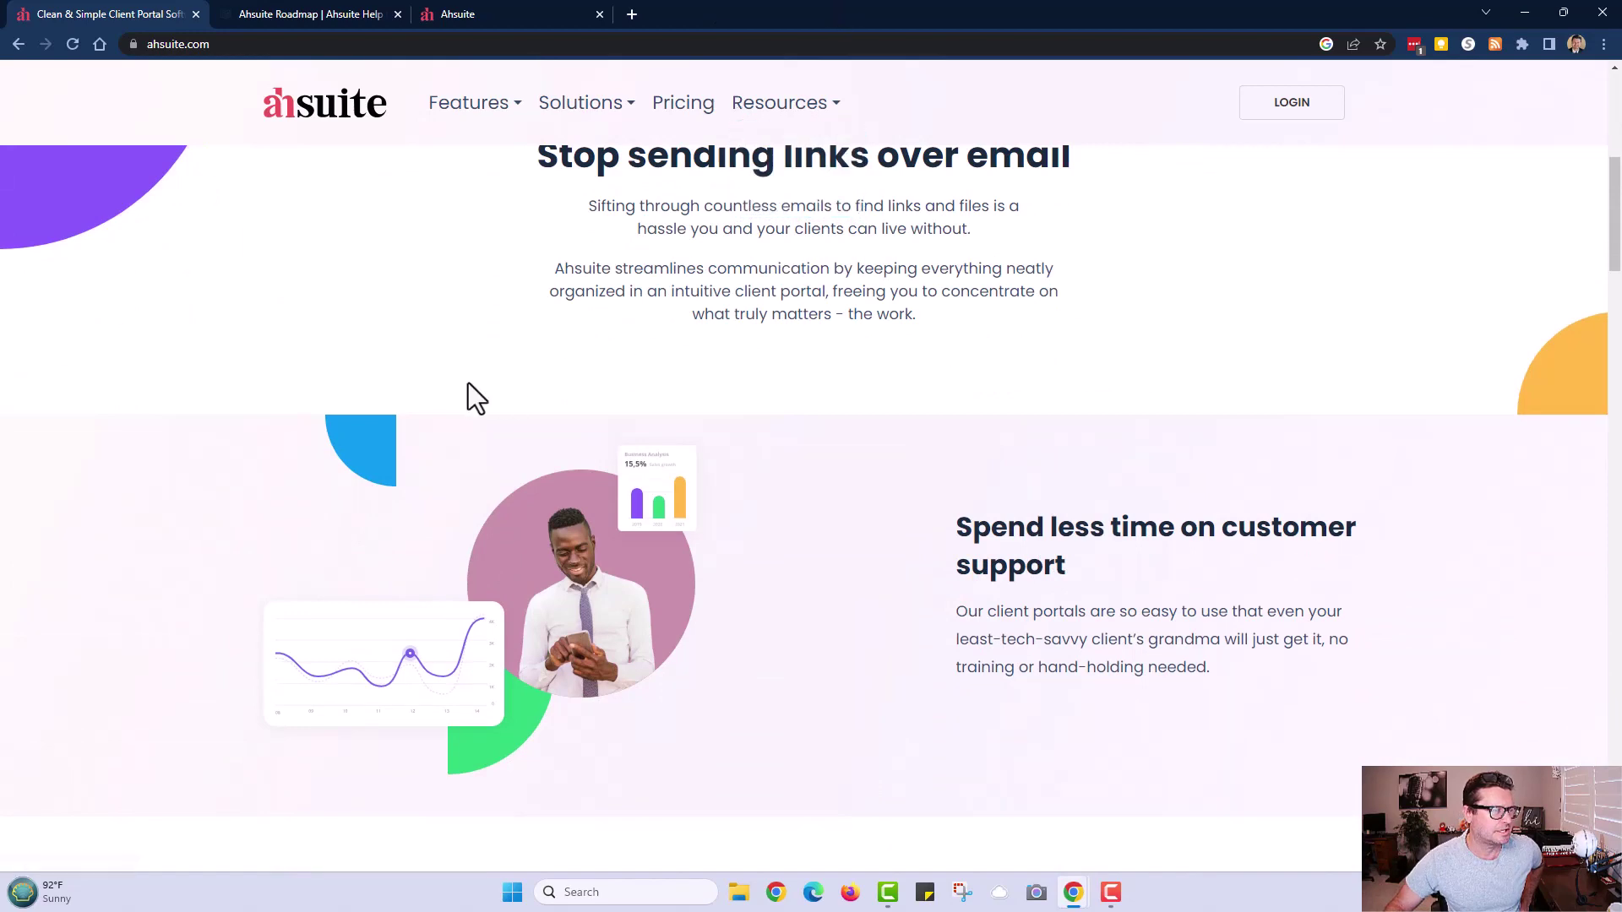
scroll(393, 388, "down", 8)
scroll(377, 388, "down", 3)
scroll(377, 391, "up", 1)
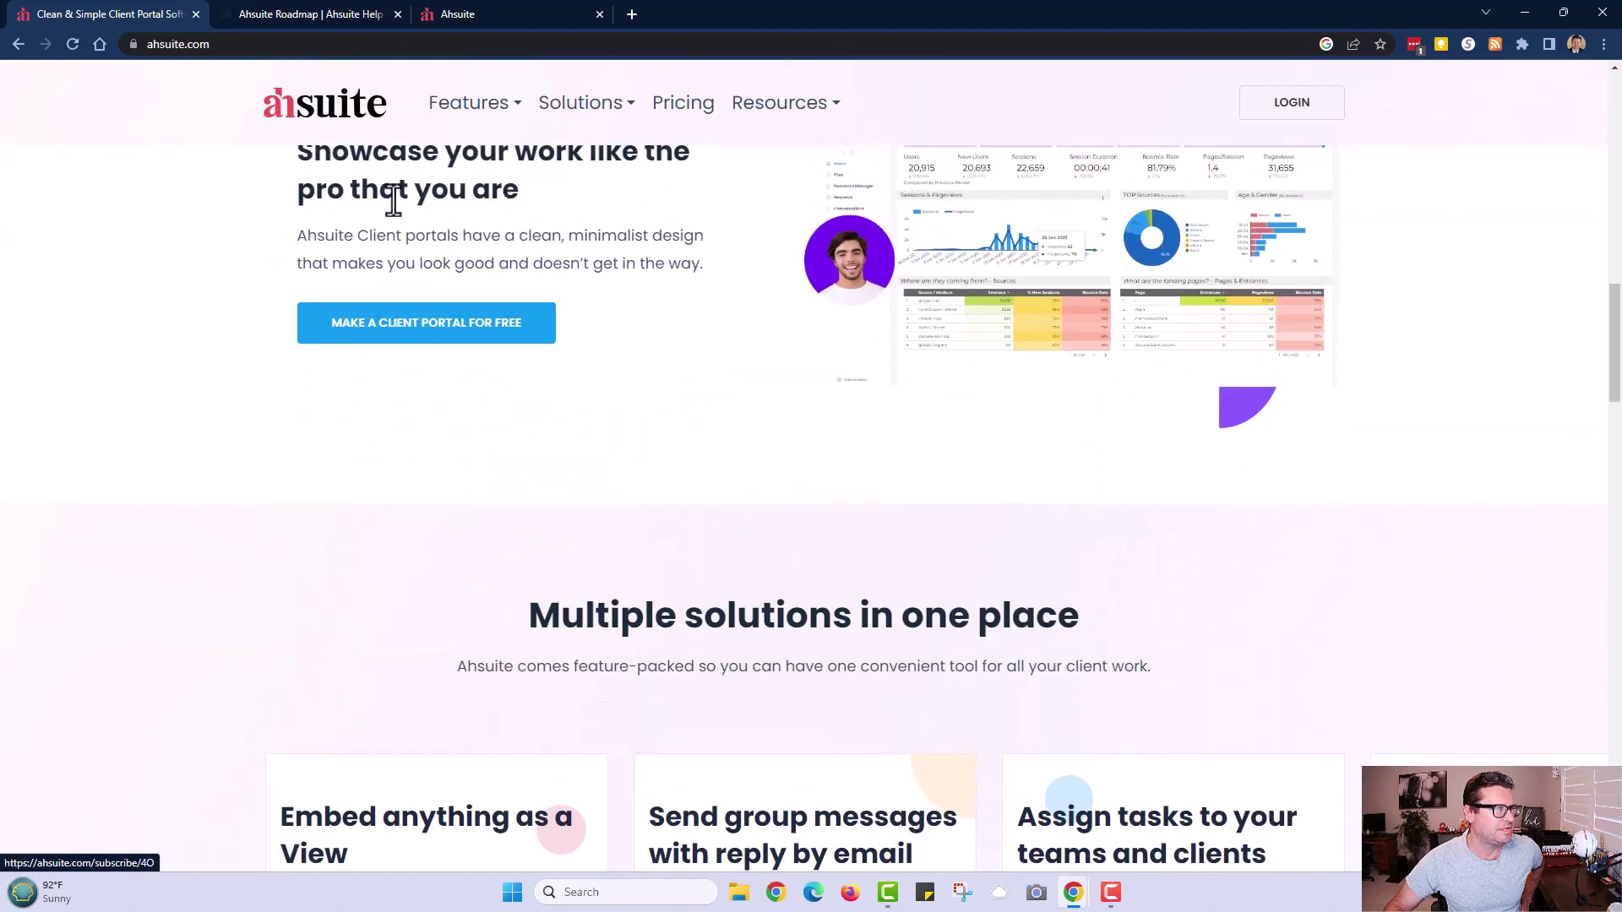
Review the plans and pricing page, then switch to the logged-in agent dashboard.
left_click(701, 105)
scroll(198, 562, "down", 3)
scroll(208, 536, "up", 1)
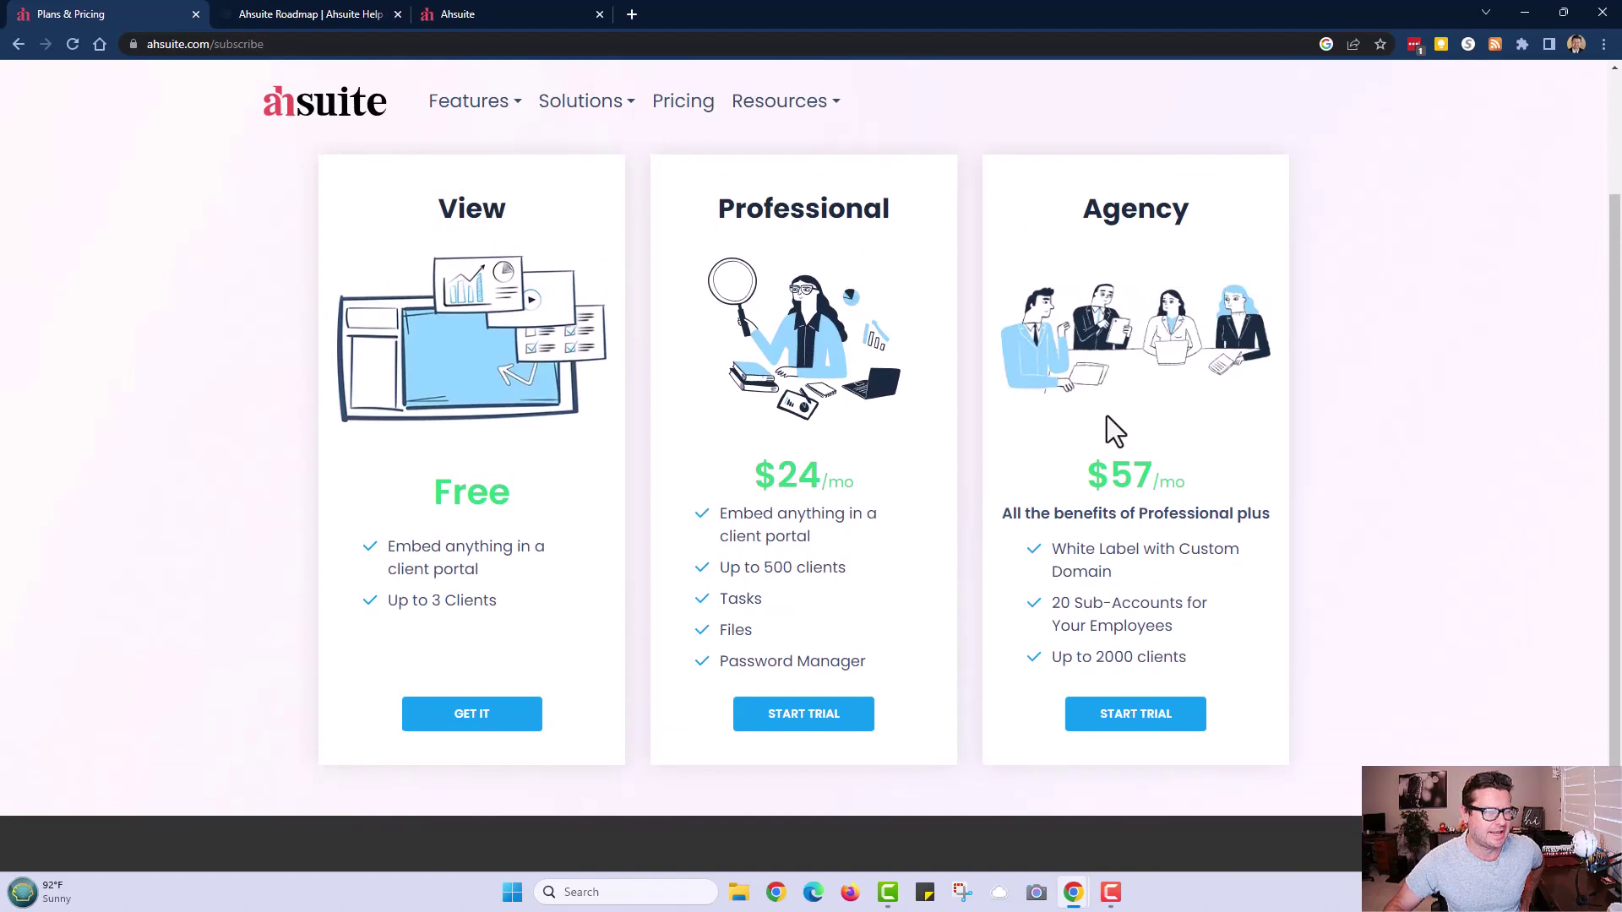
scroll(1108, 419, "down", 1)
scroll(1108, 419, "up", 3)
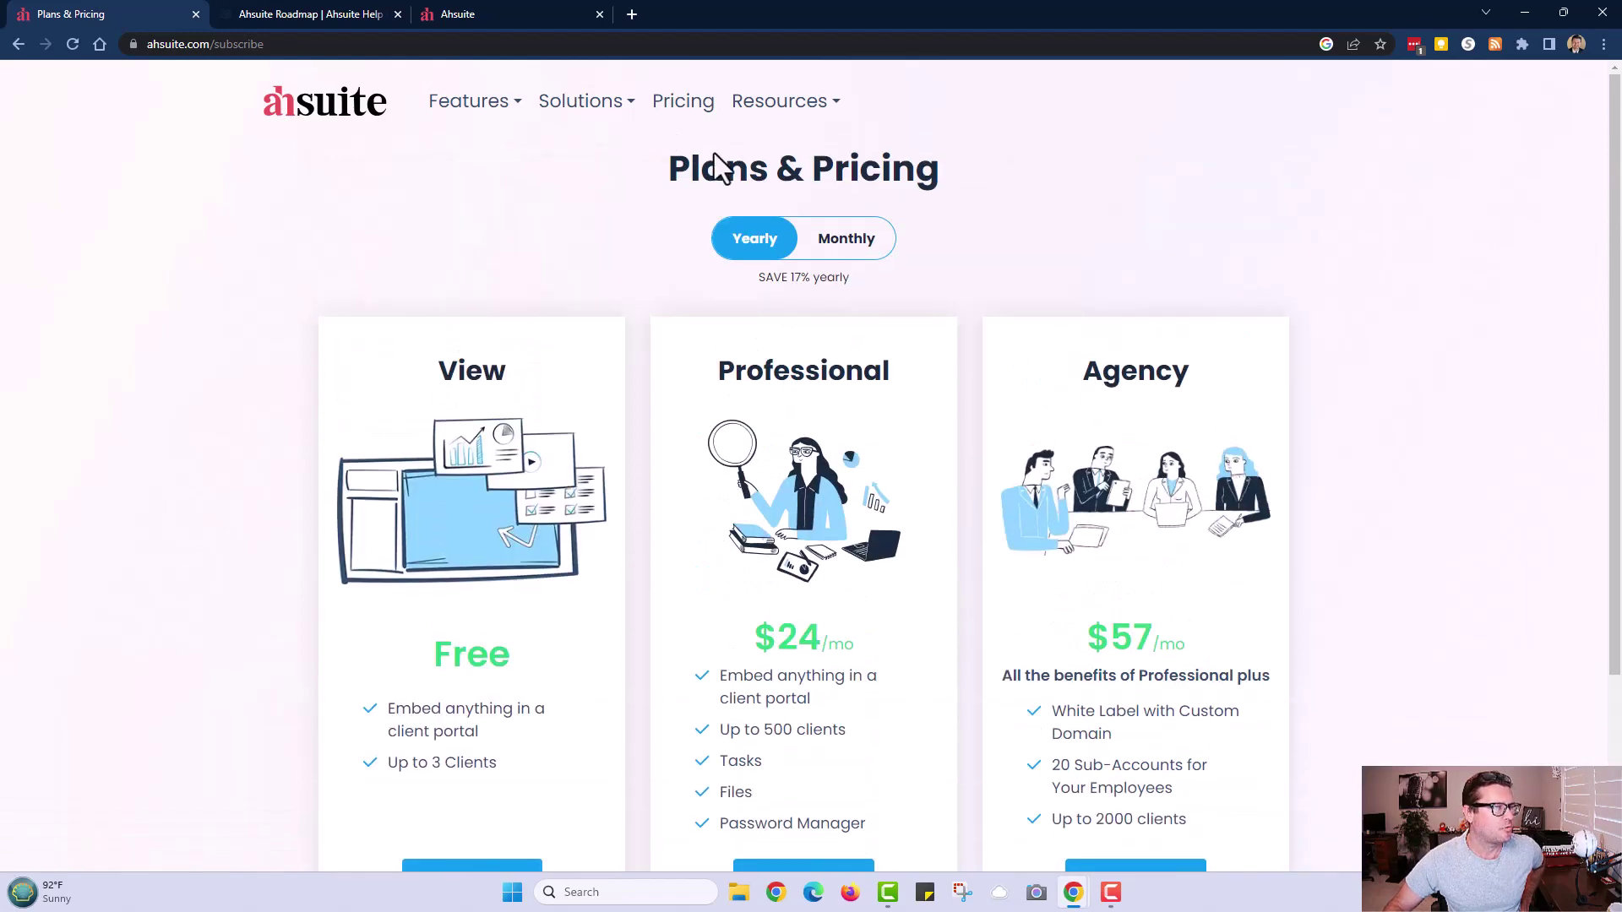
left_click(318, 14)
left_click(443, 13)
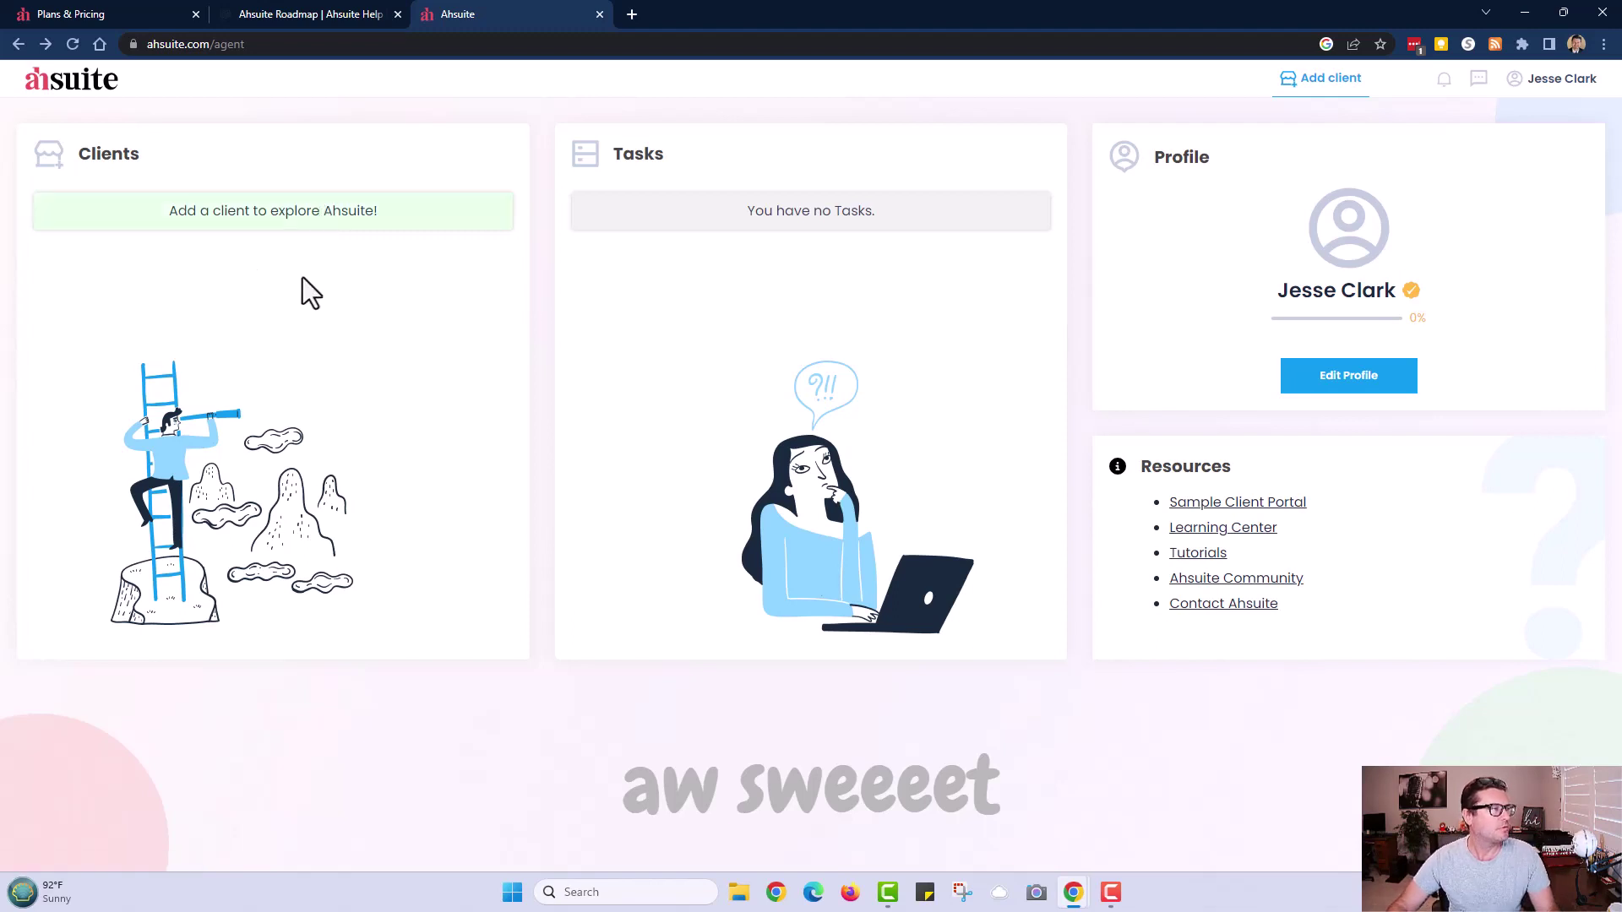
Add individual client 'new' with autofilled e-mail and password, sending login details by e-mail.
left_click(245, 217)
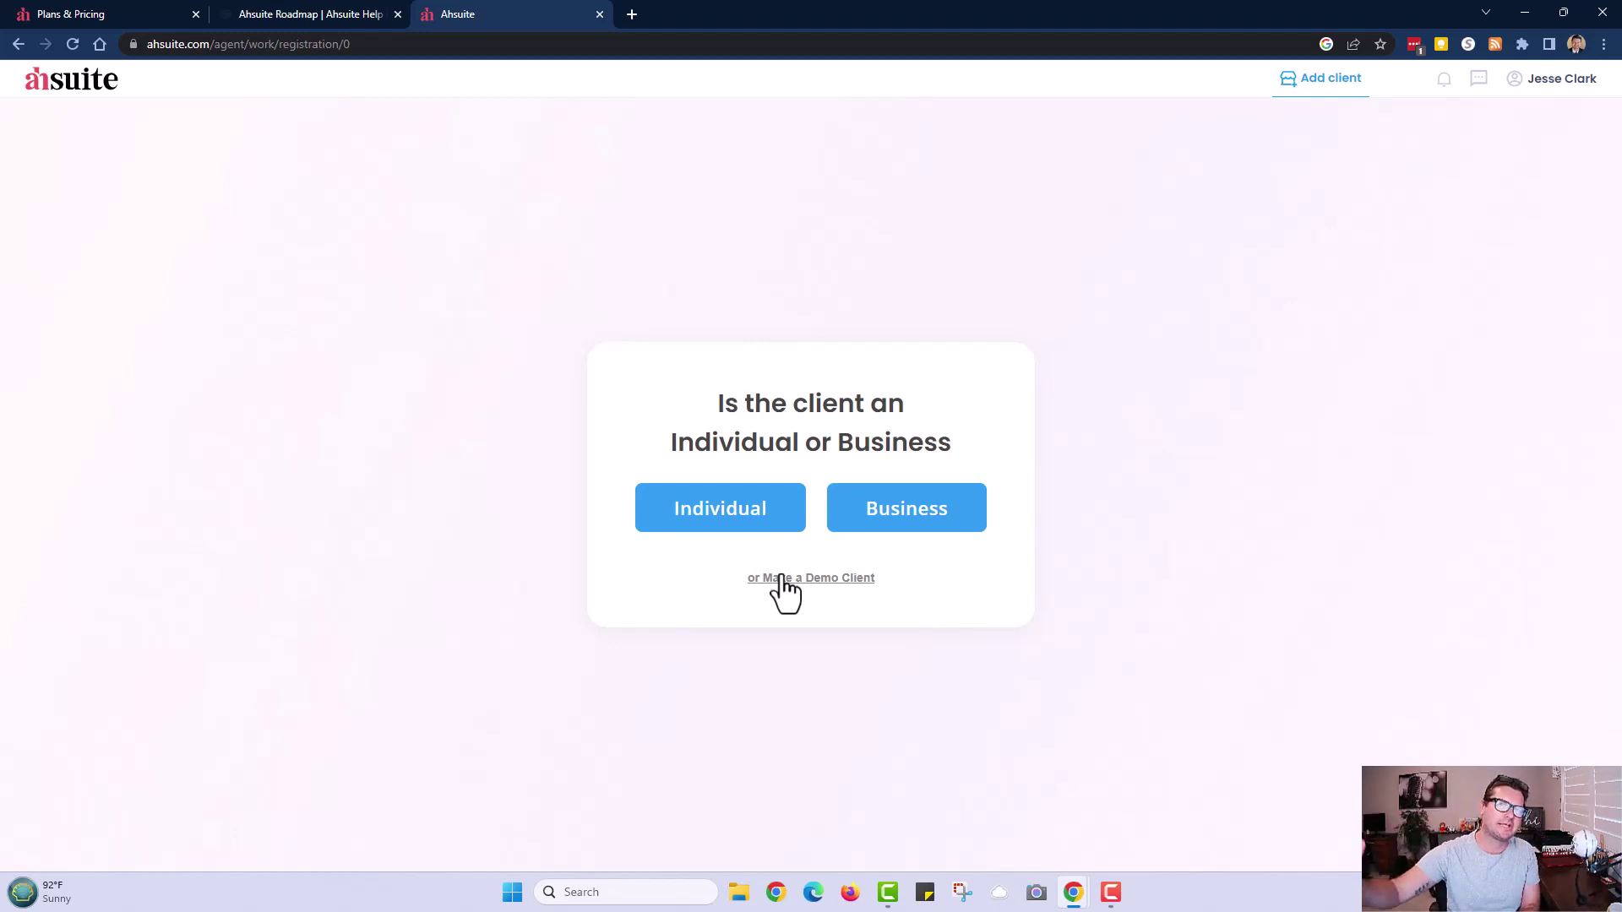
left_click(733, 516)
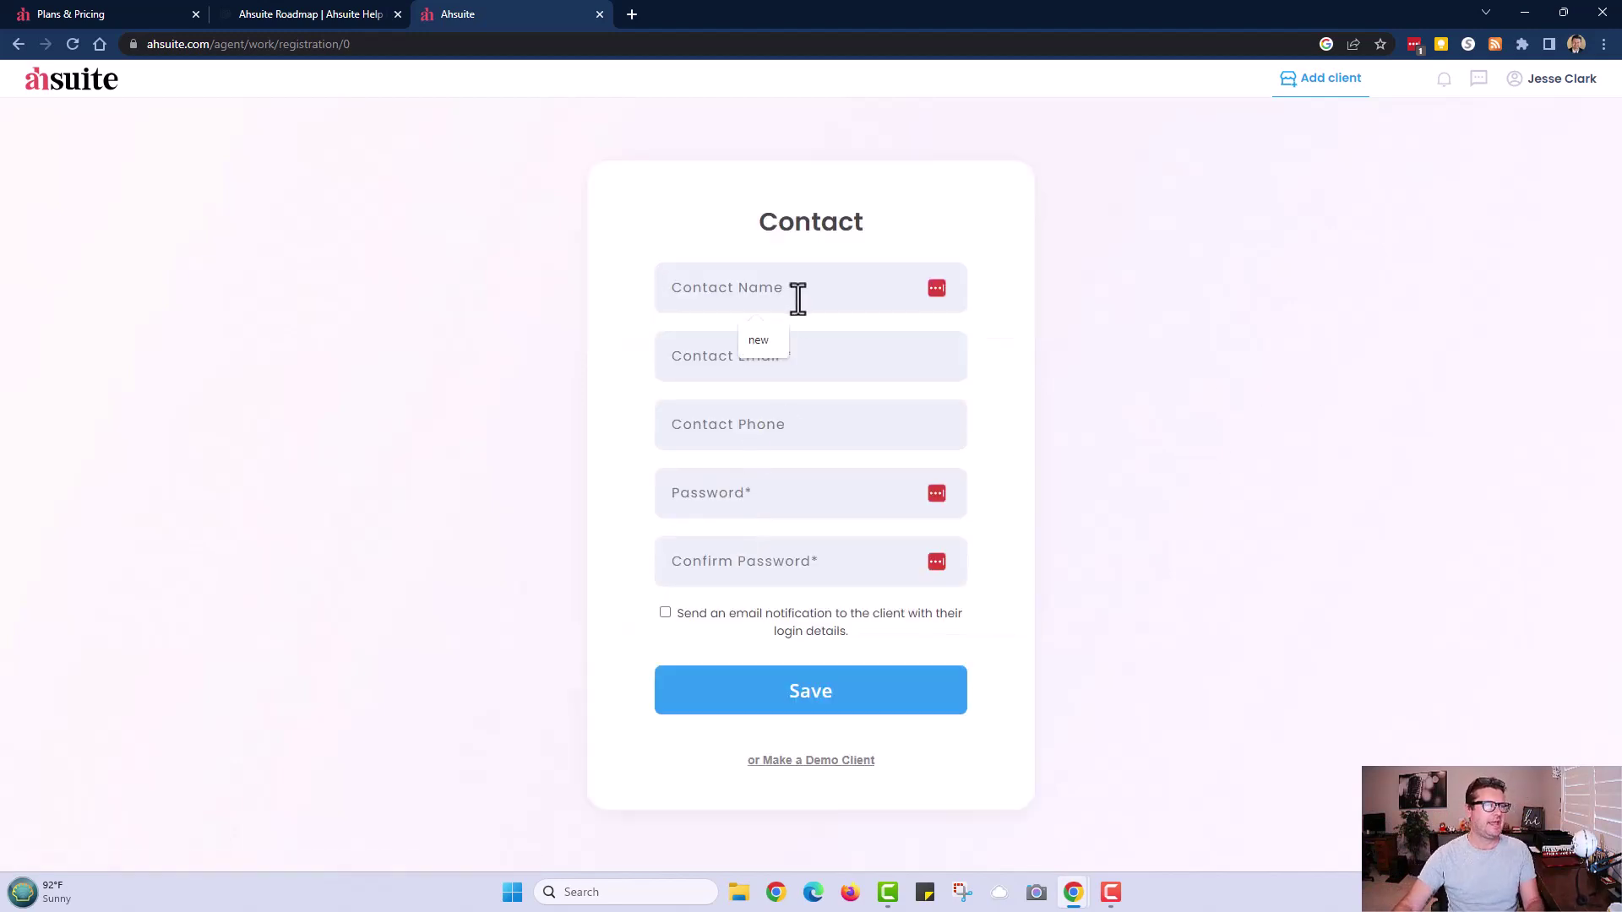
type("new")
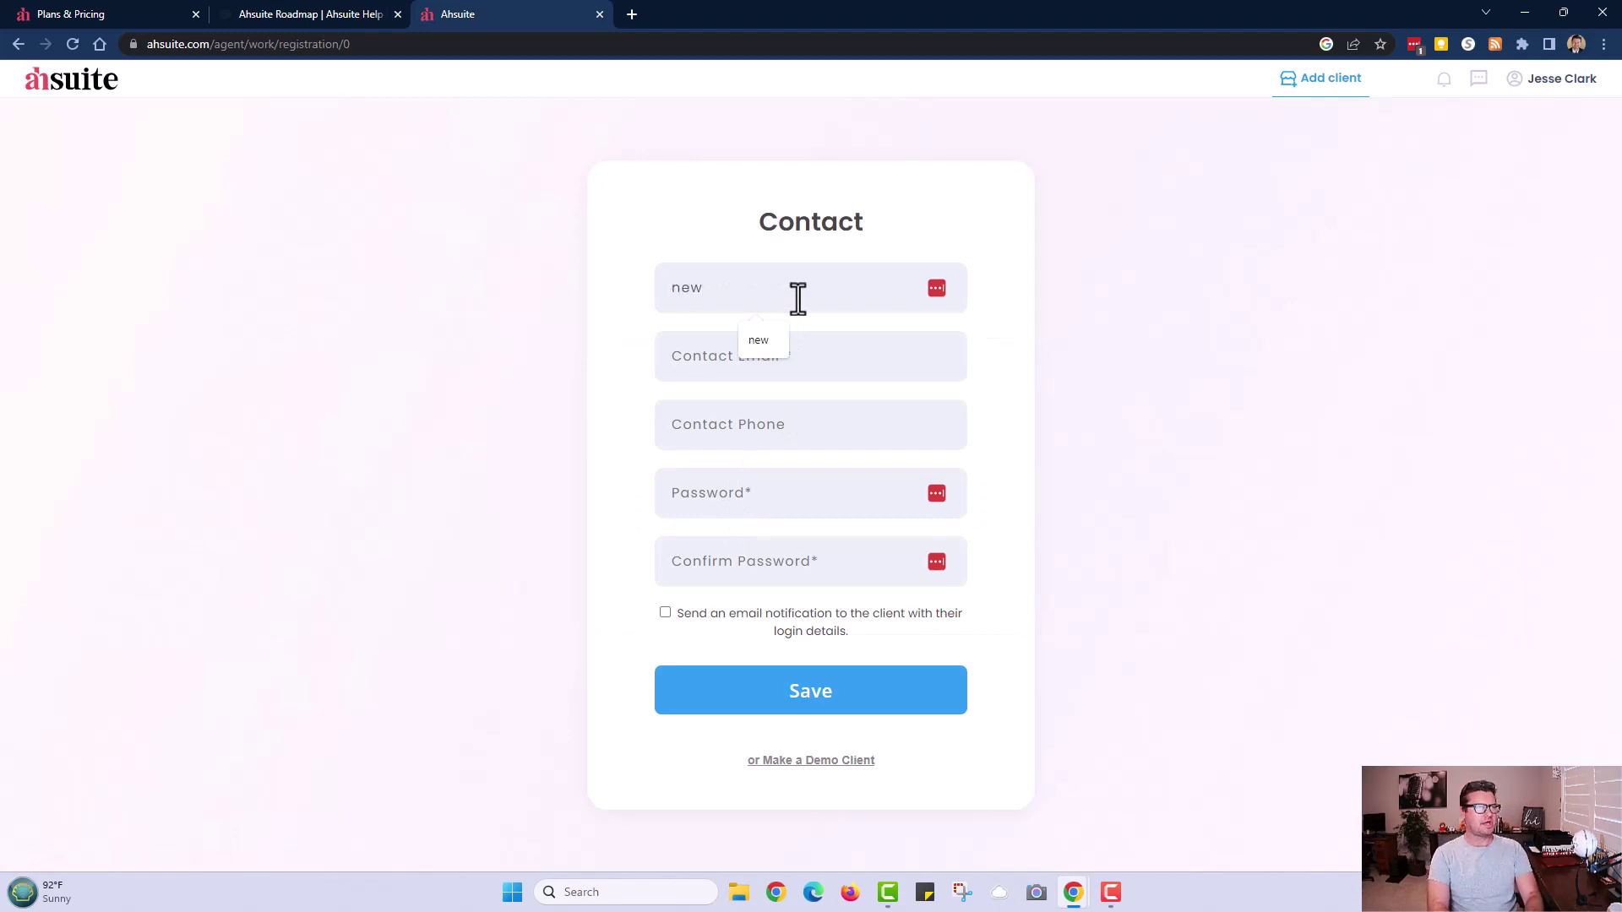
left_click(674, 371)
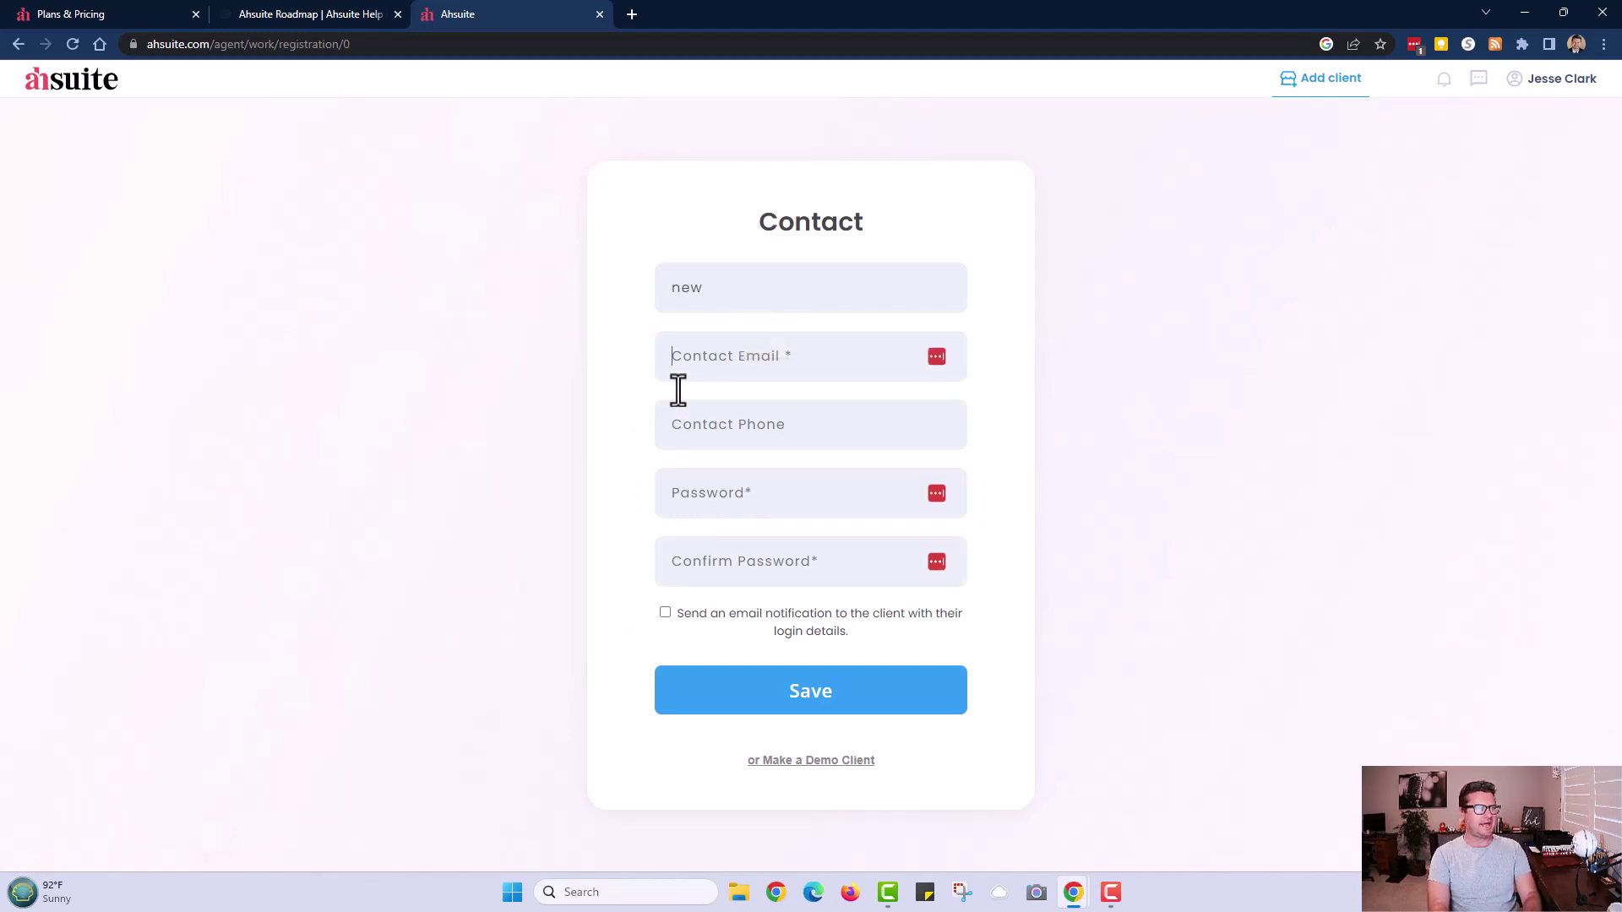
left_click(666, 611)
left_click(775, 691)
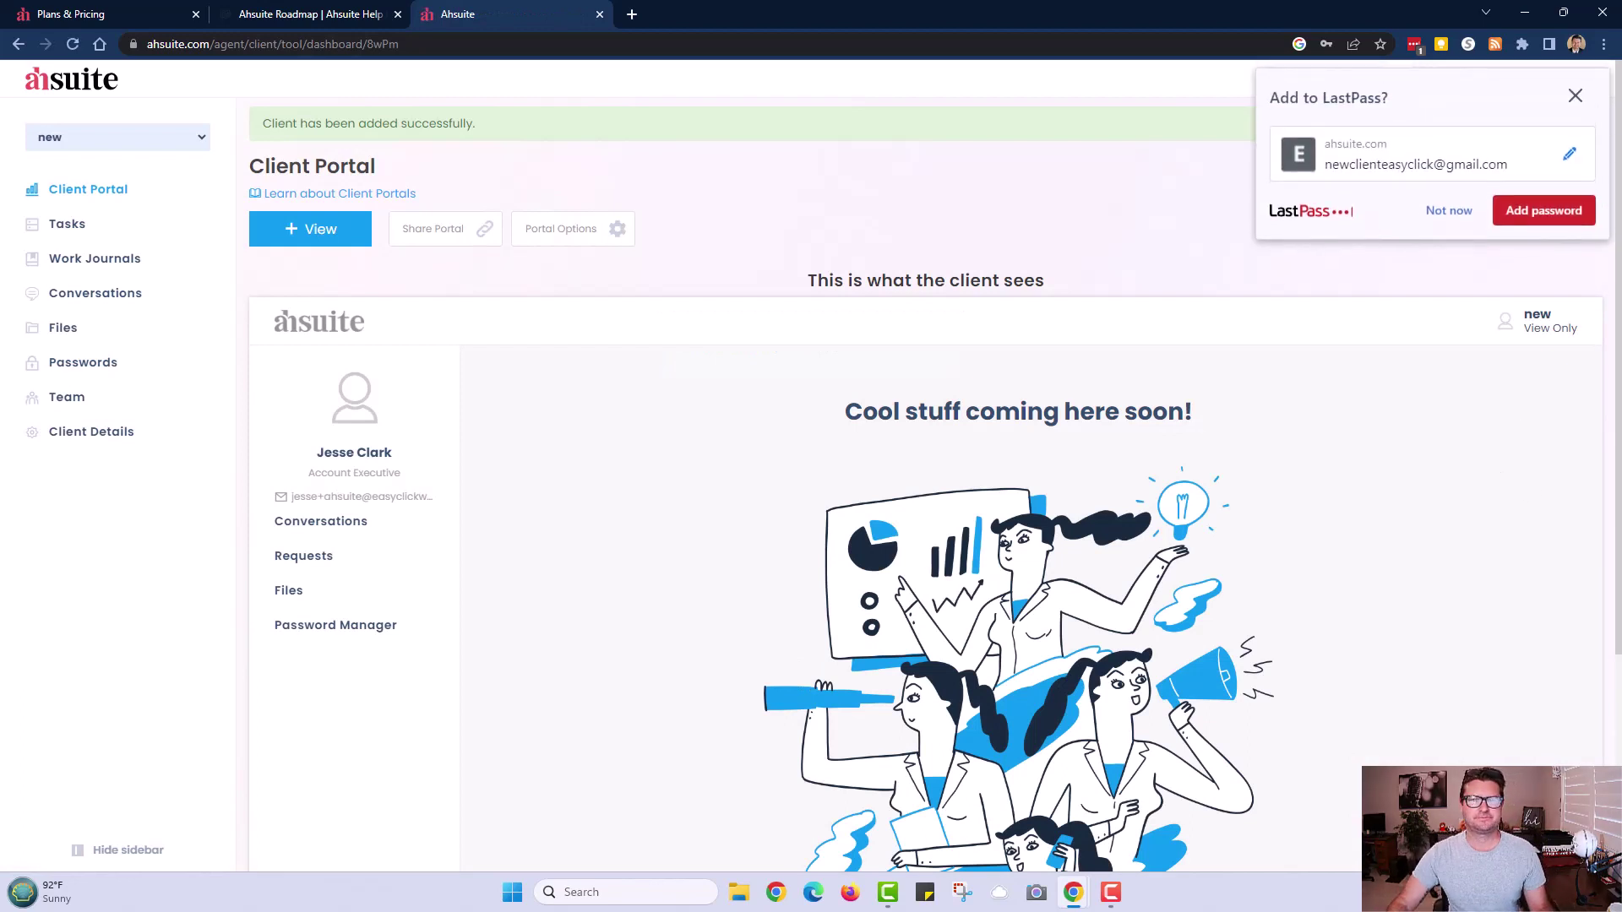
Dismiss the password prompt, reopen client new from active clients, and bring in Gmail.
left_click(602, 476)
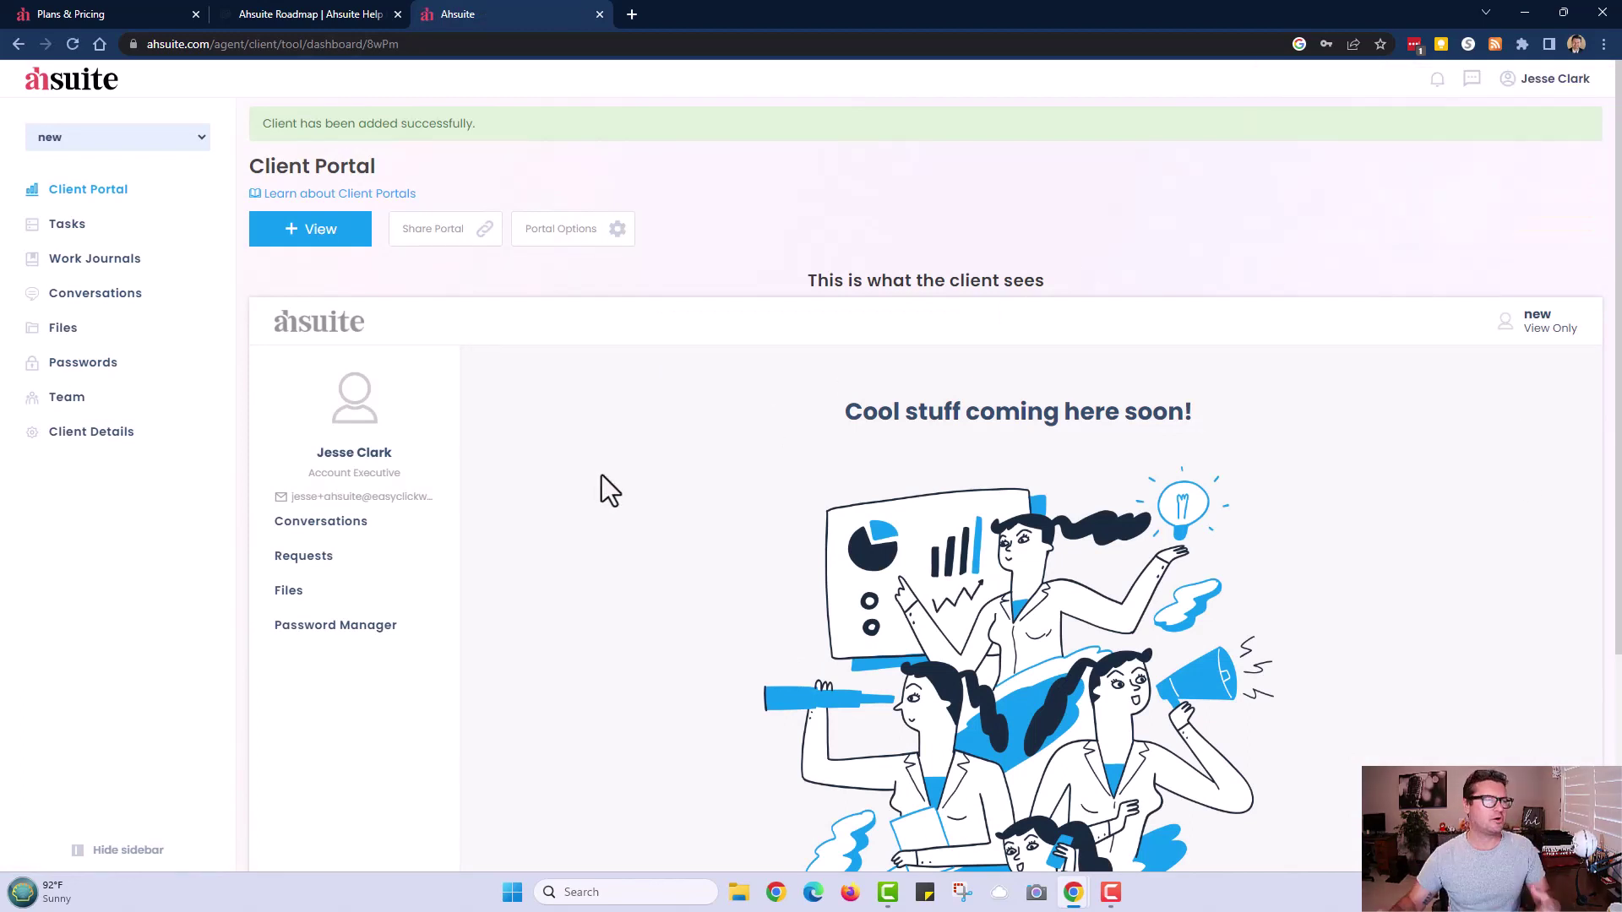
left_click(93, 91)
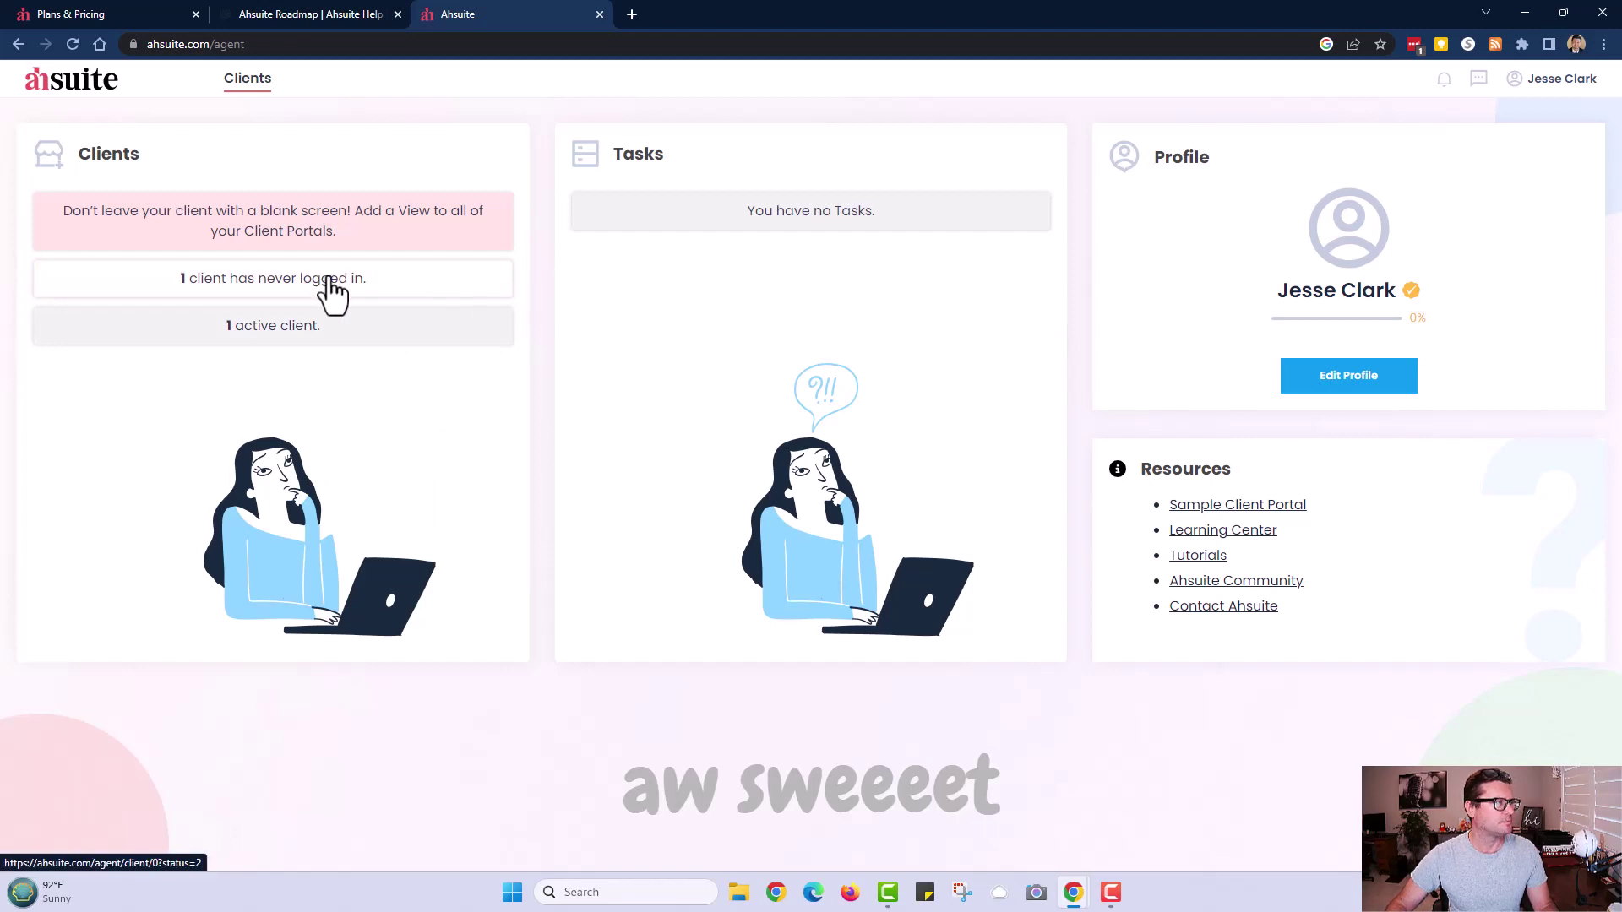
left_click(274, 328)
left_click(132, 242)
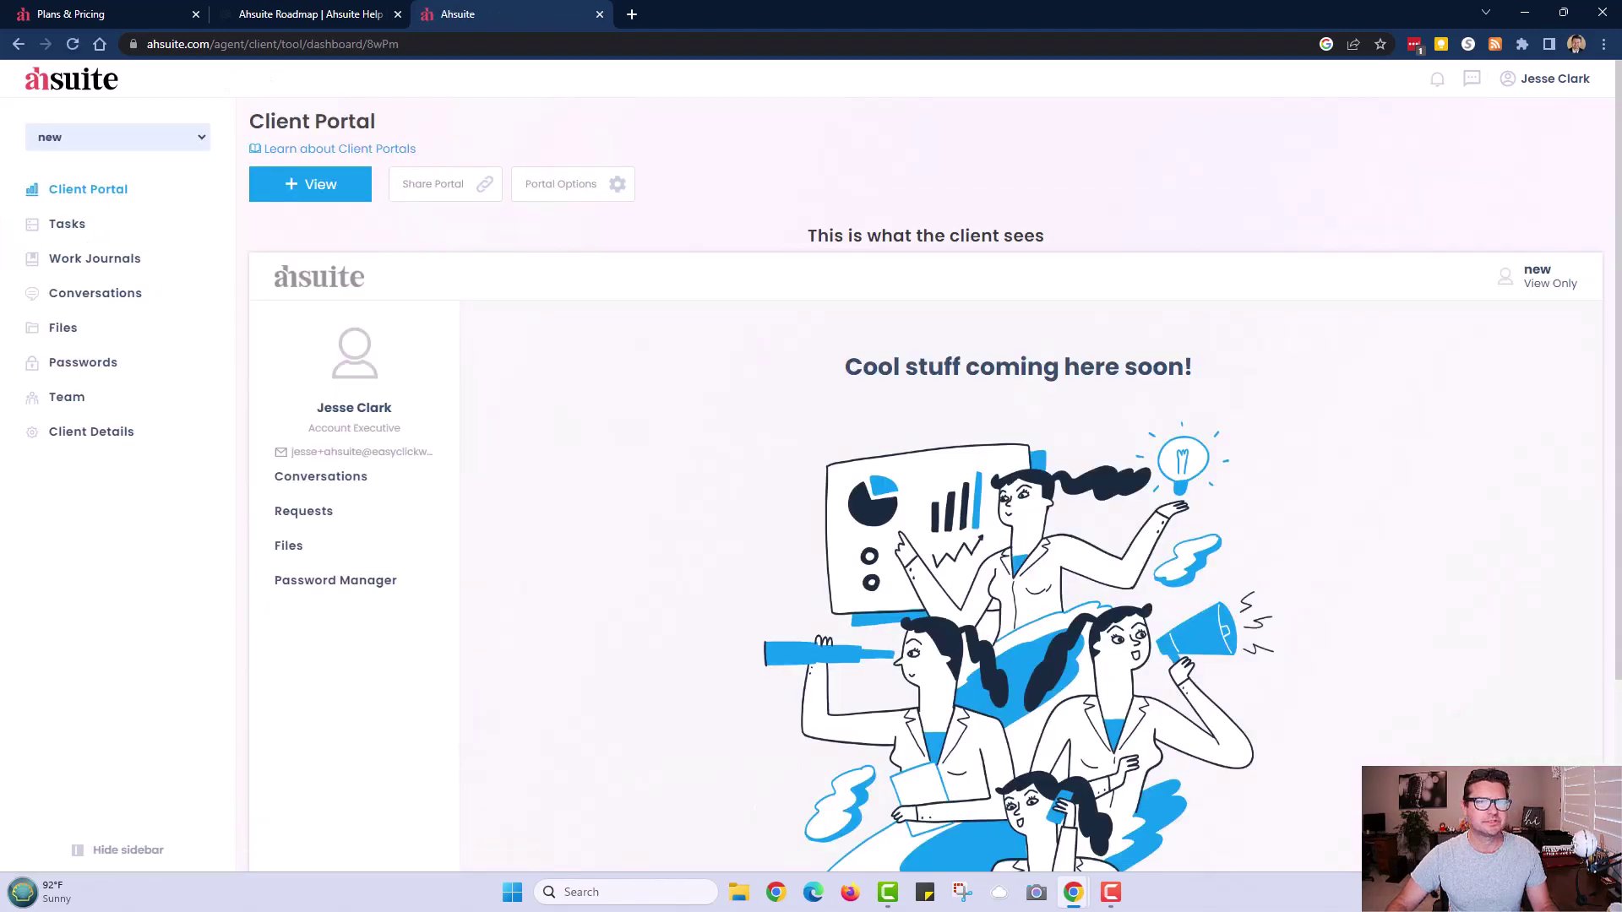
left_click_drag(775, 14, 710, 14)
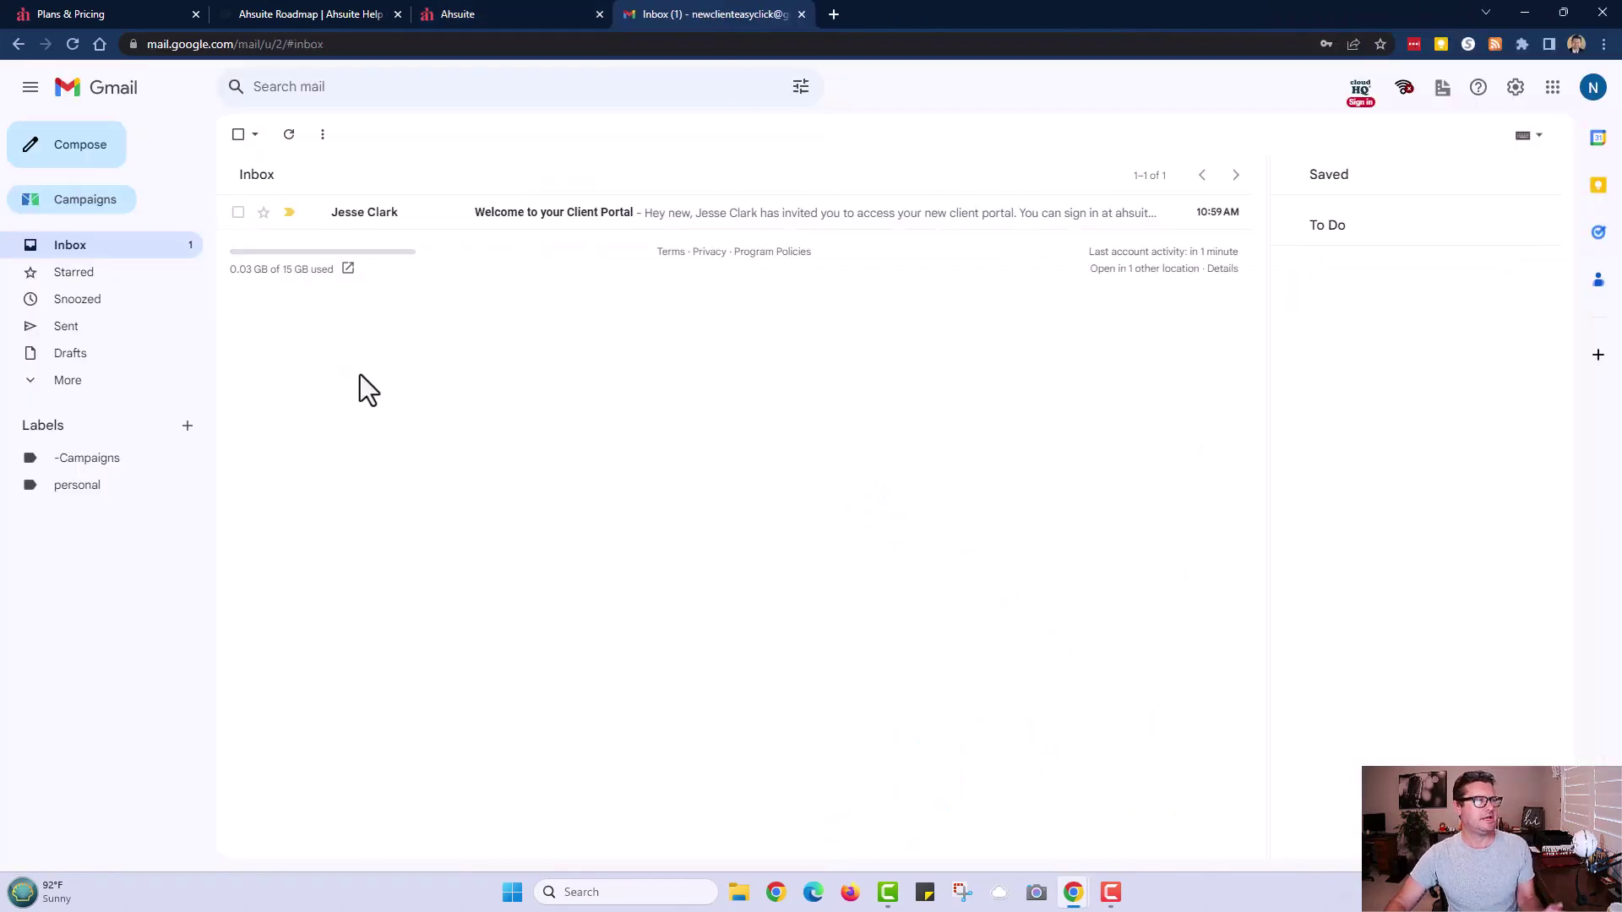
Read the 'Welcome to your Client Portal' e-mail, close Gmail, and return to Client Portal.
left_click(454, 217)
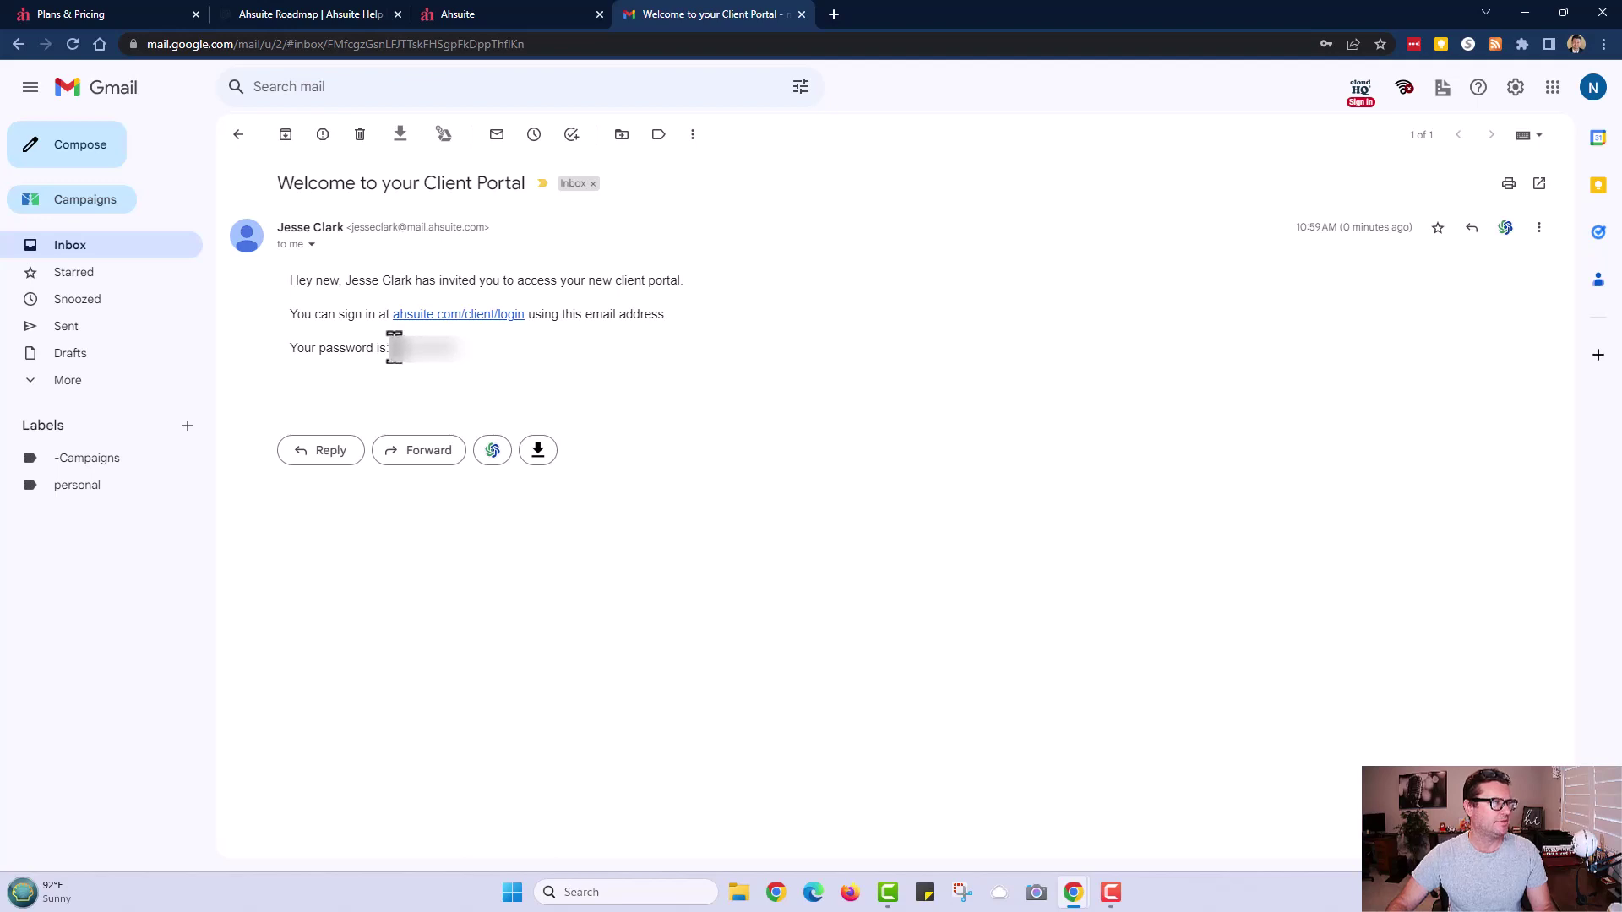
left_click(802, 13)
left_click(97, 191)
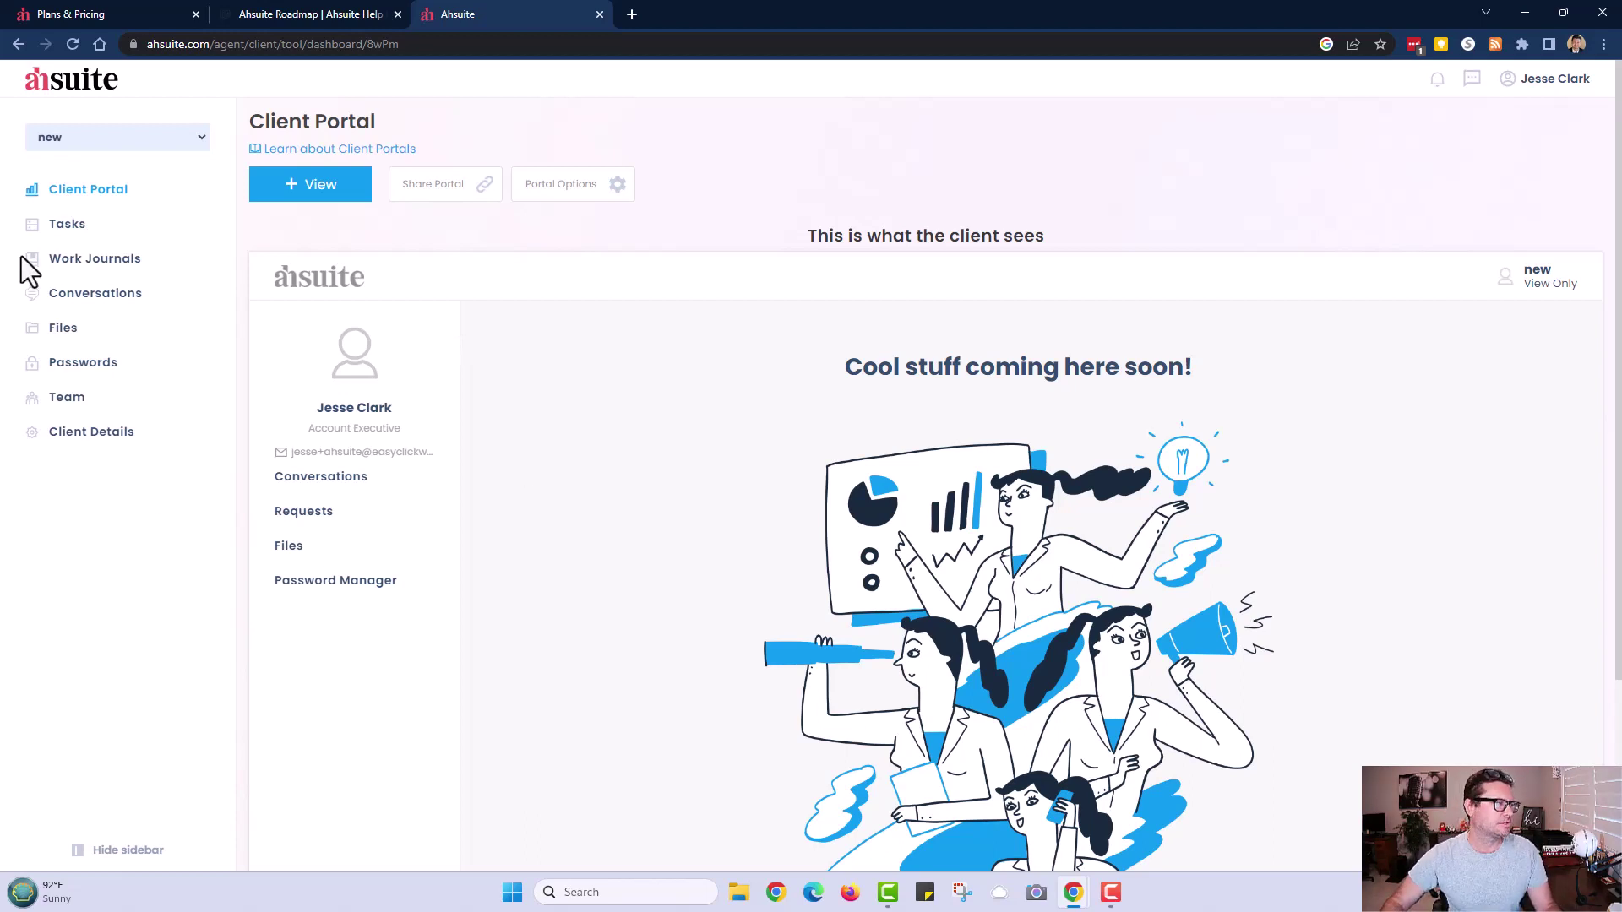
Open the Tasks list for client new.
left_click(67, 225)
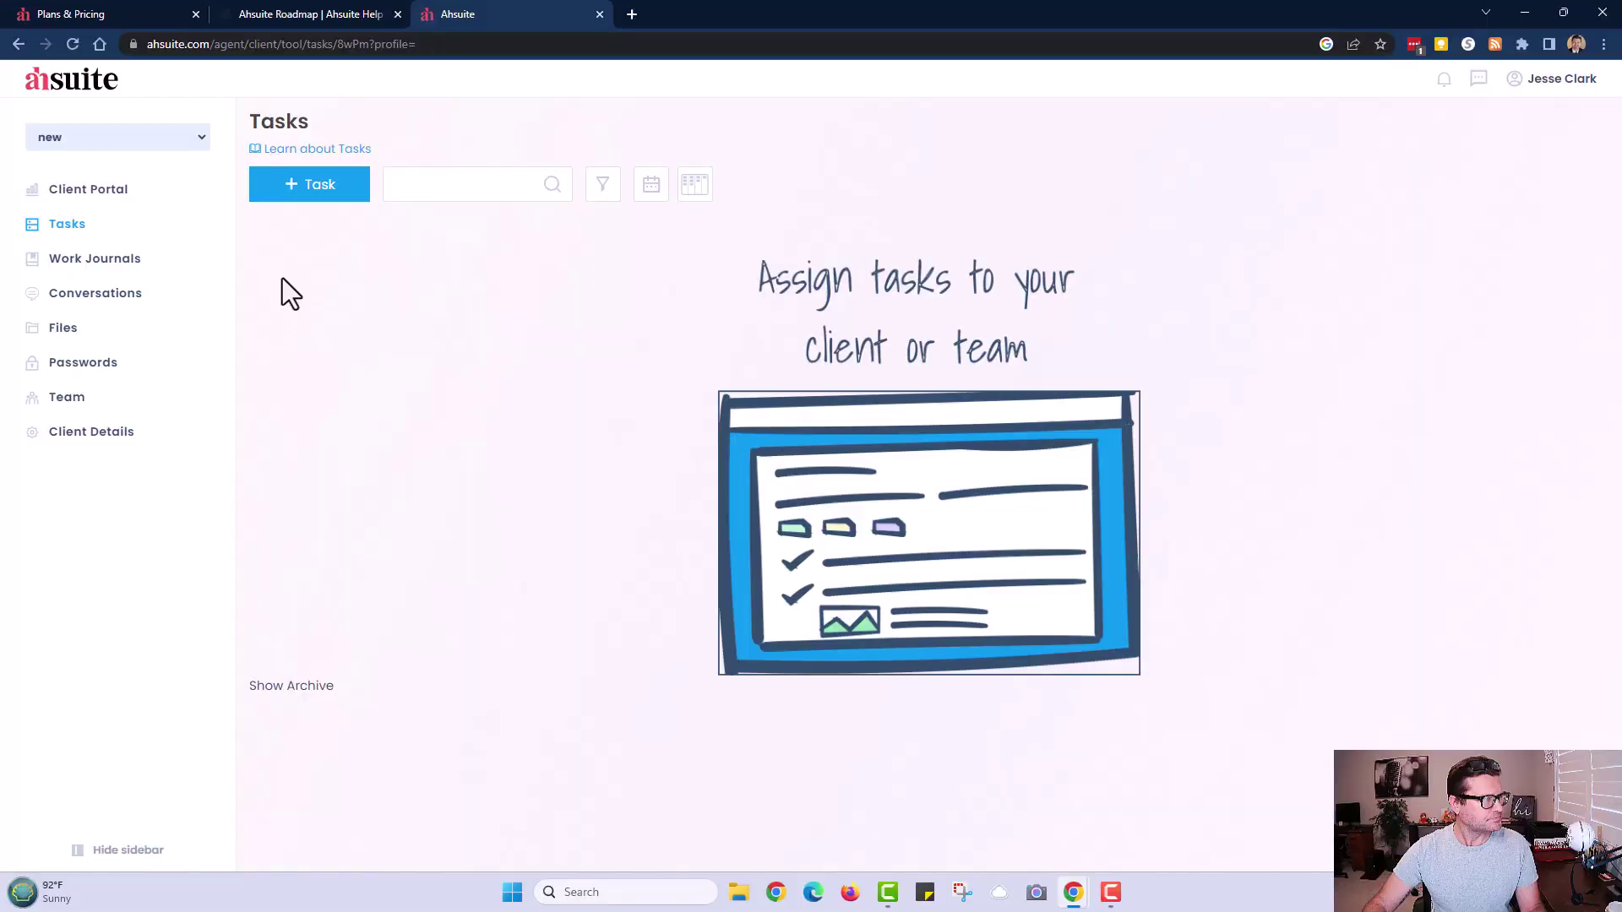
Create a task named 'test' and assign it to the client.
left_click(291, 188)
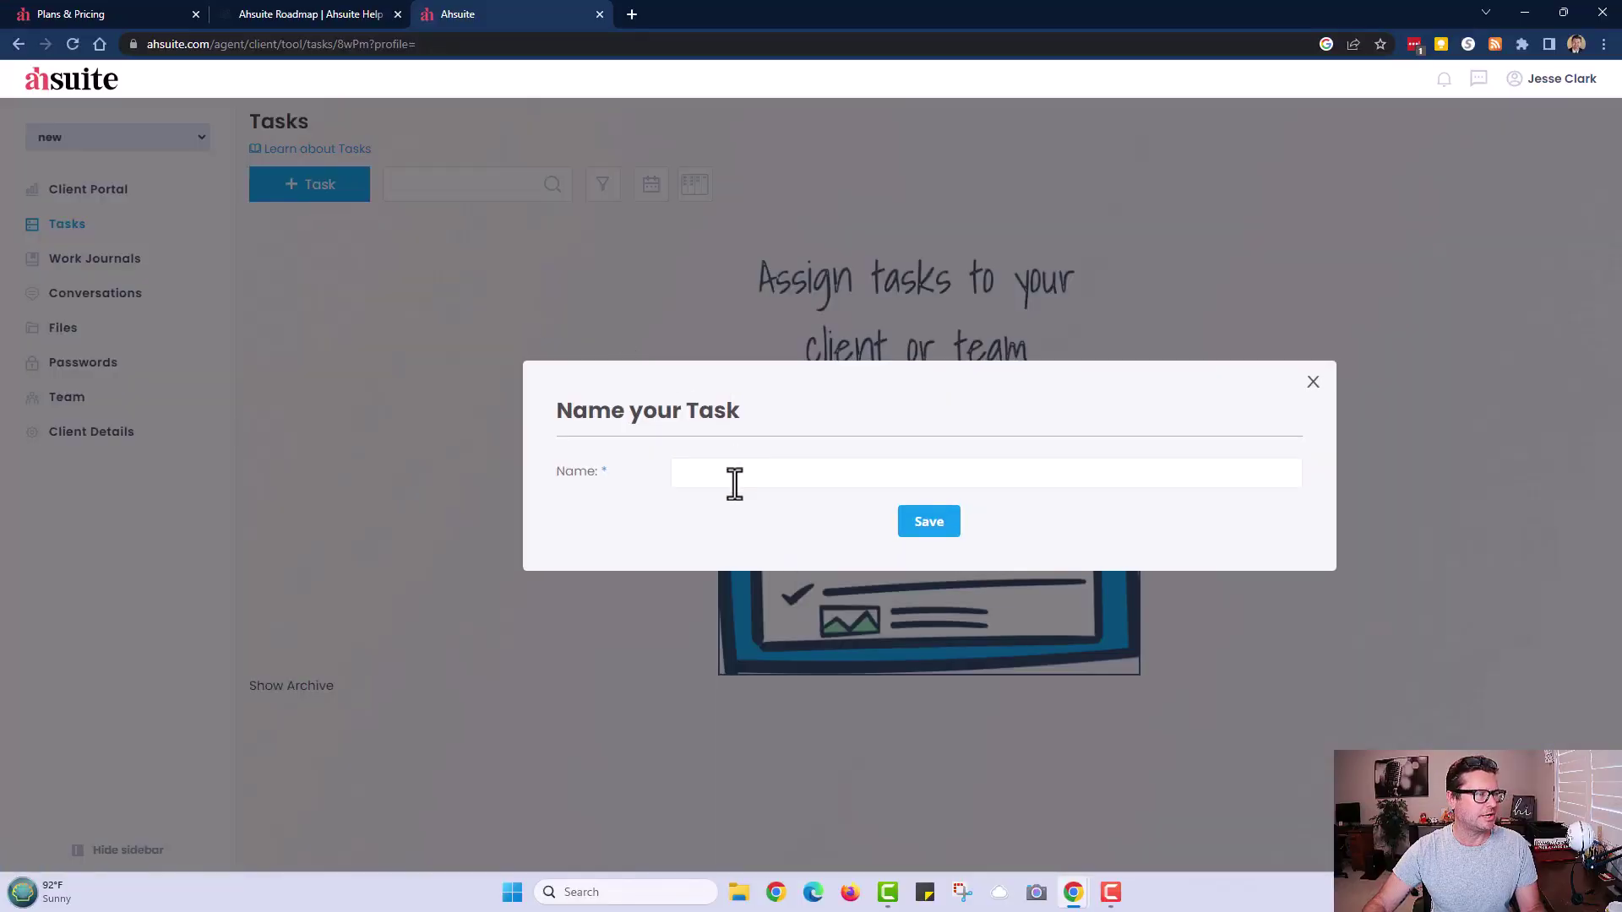
left_click(731, 482)
left_click(794, 517)
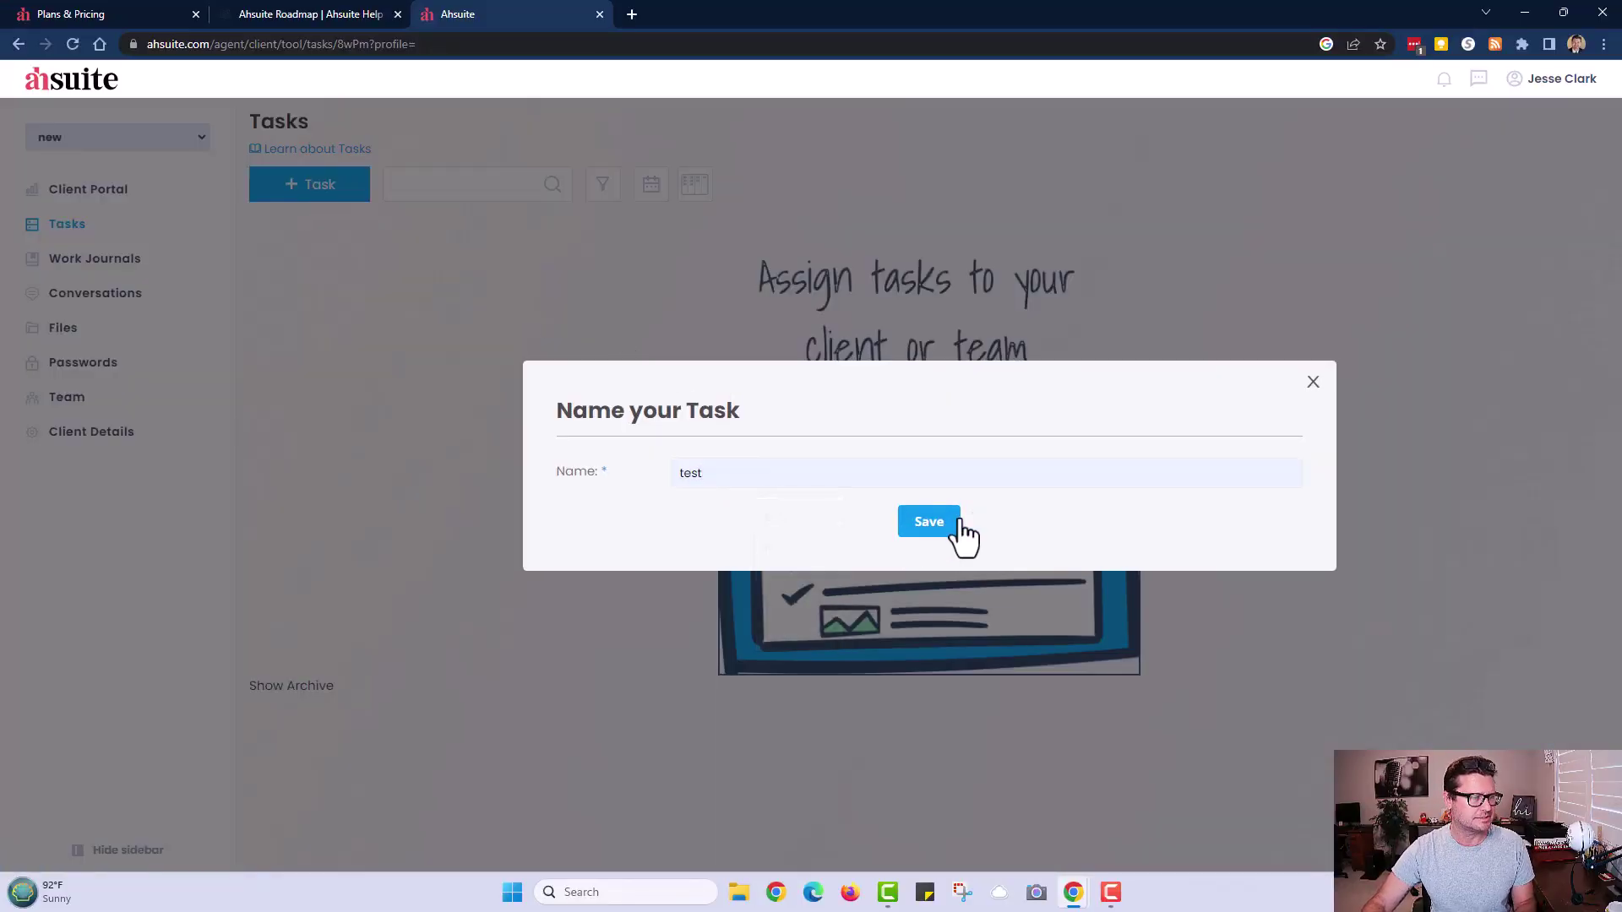
left_click(964, 533)
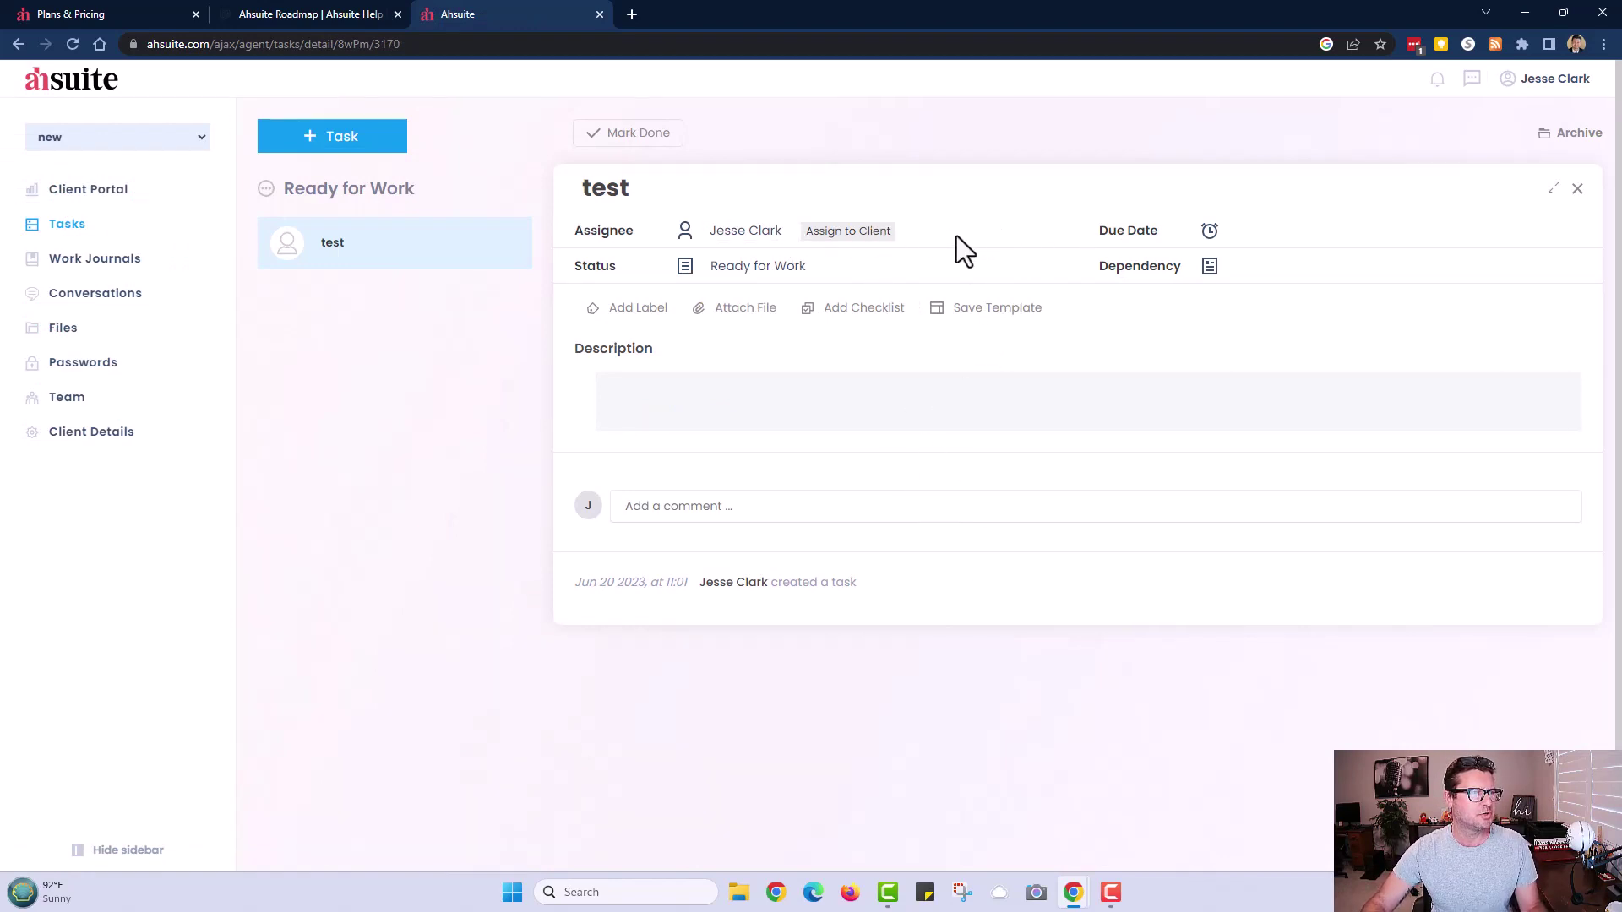
left_click(857, 238)
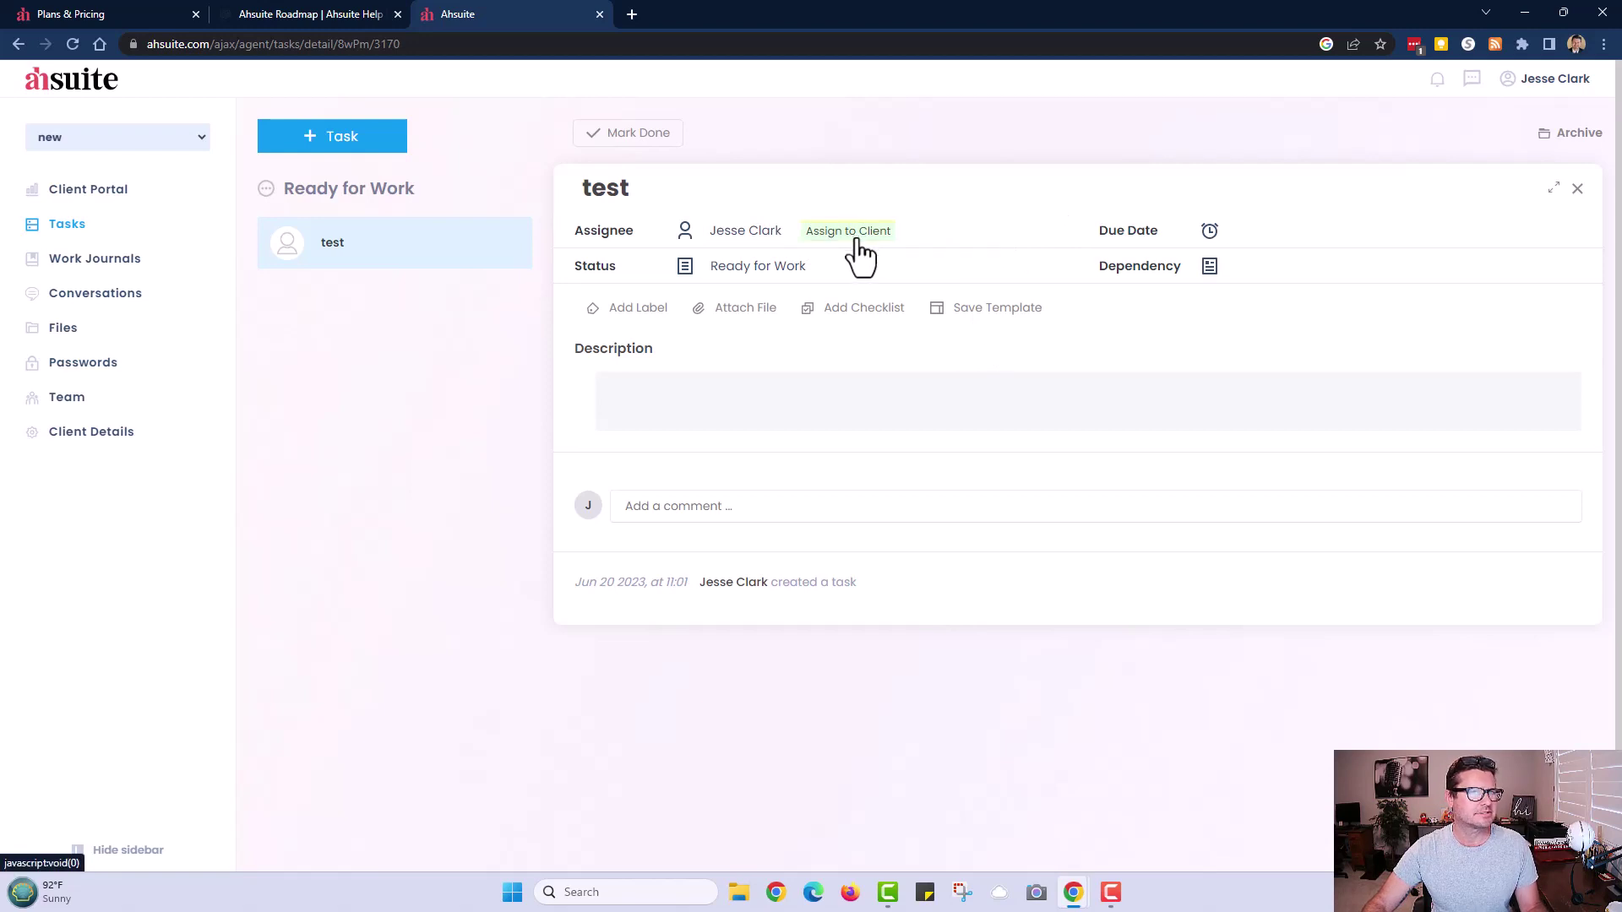
Leave the due date empty and keep the status at Ready for Work.
left_click(1245, 235)
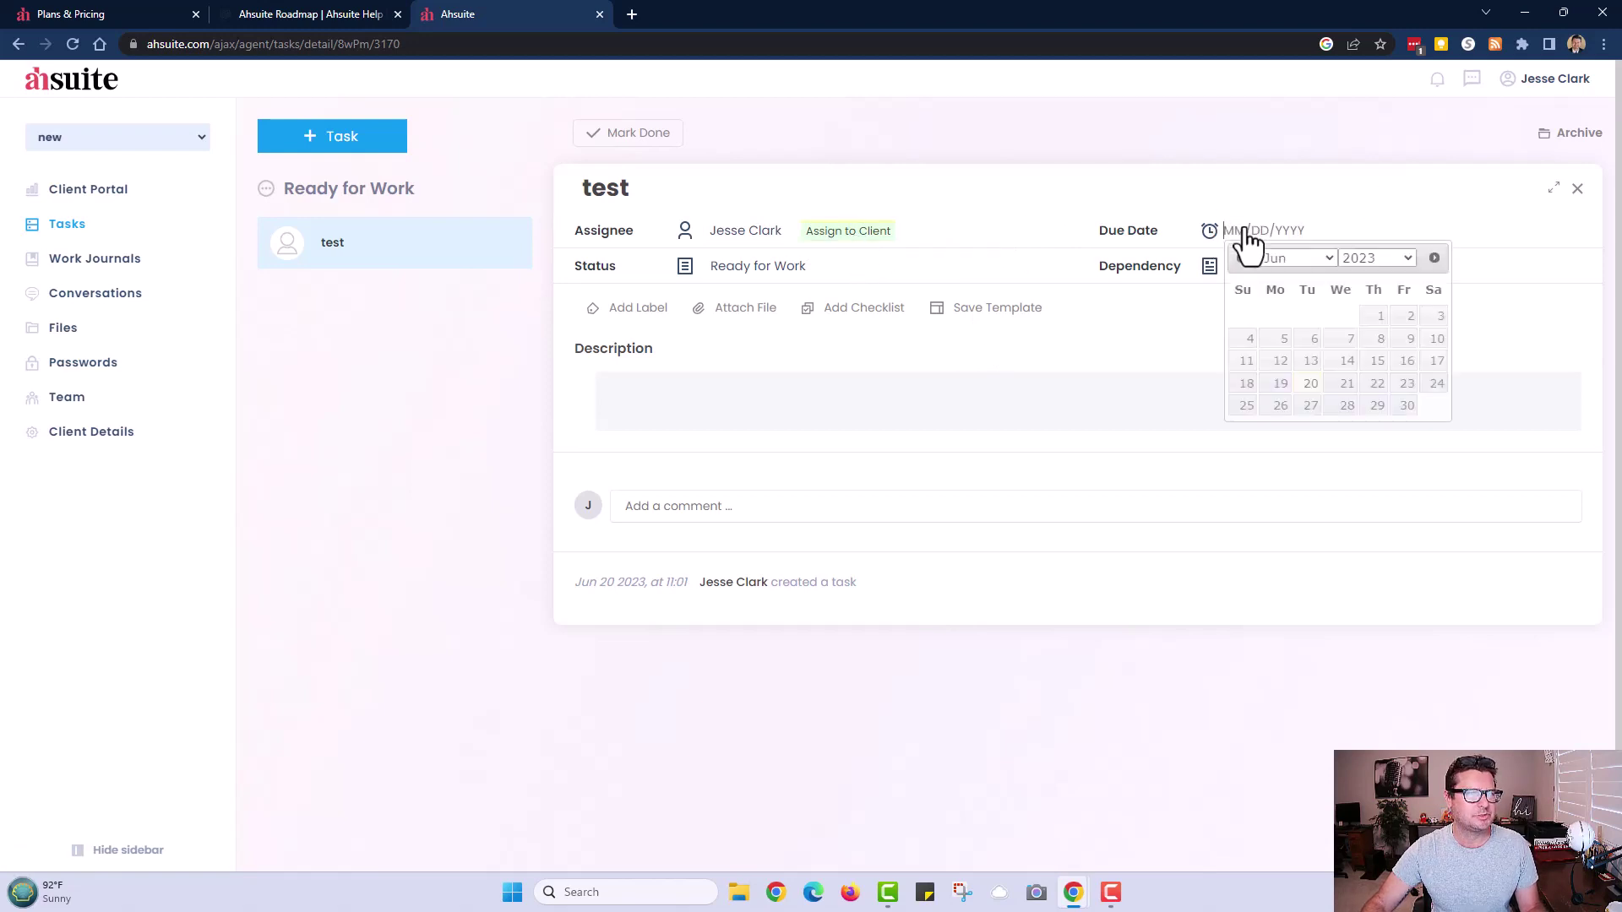
left_click(712, 264)
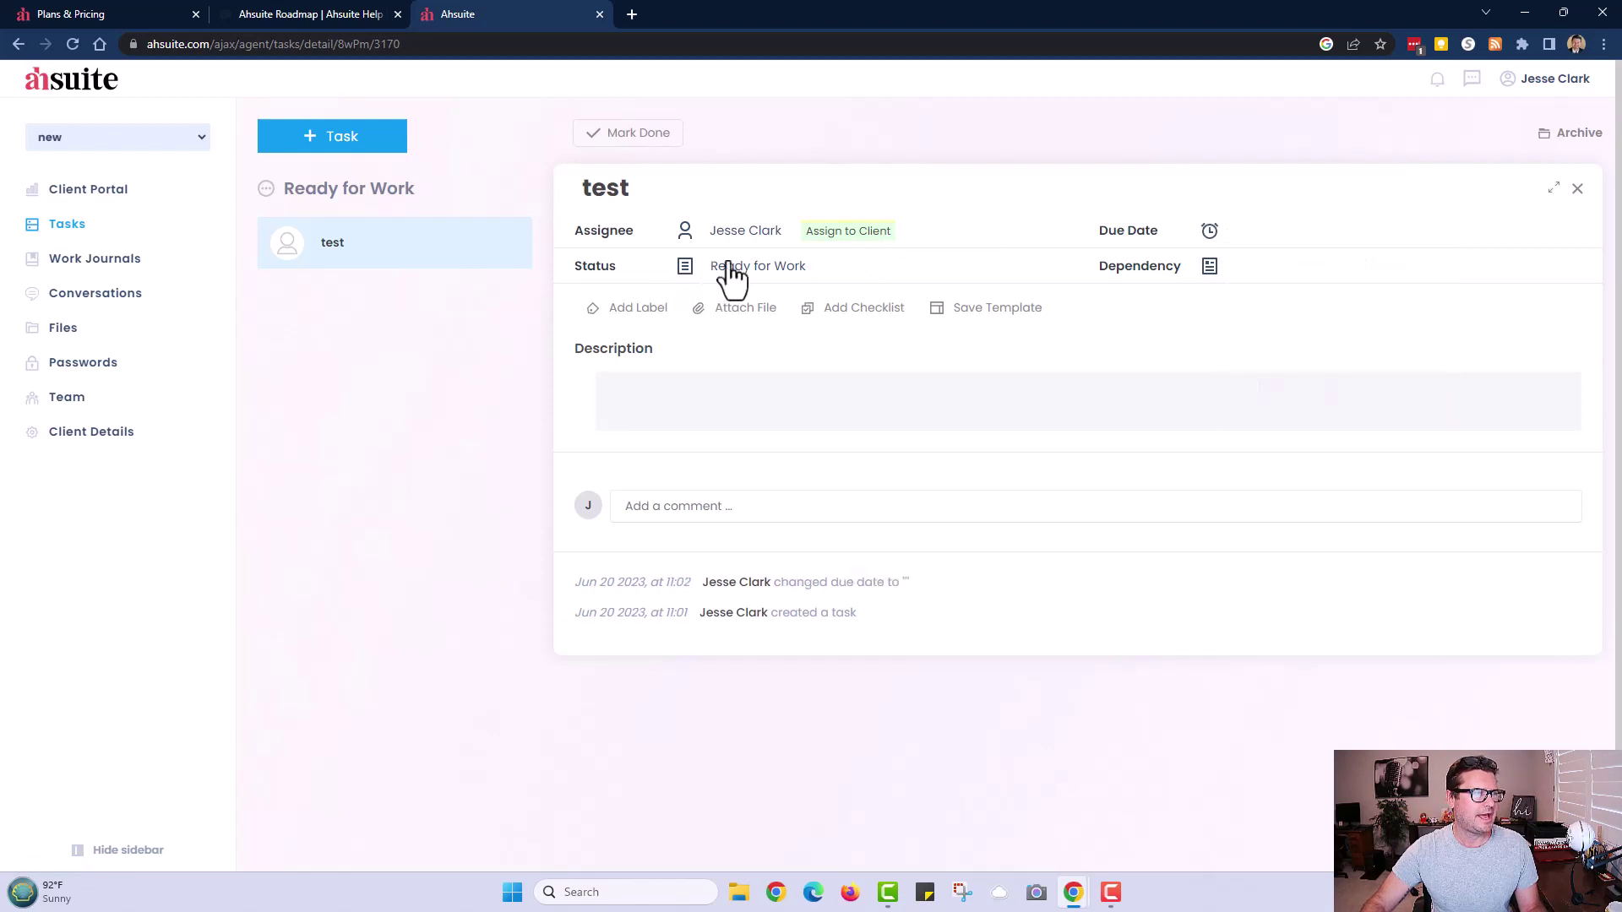
left_click(683, 267)
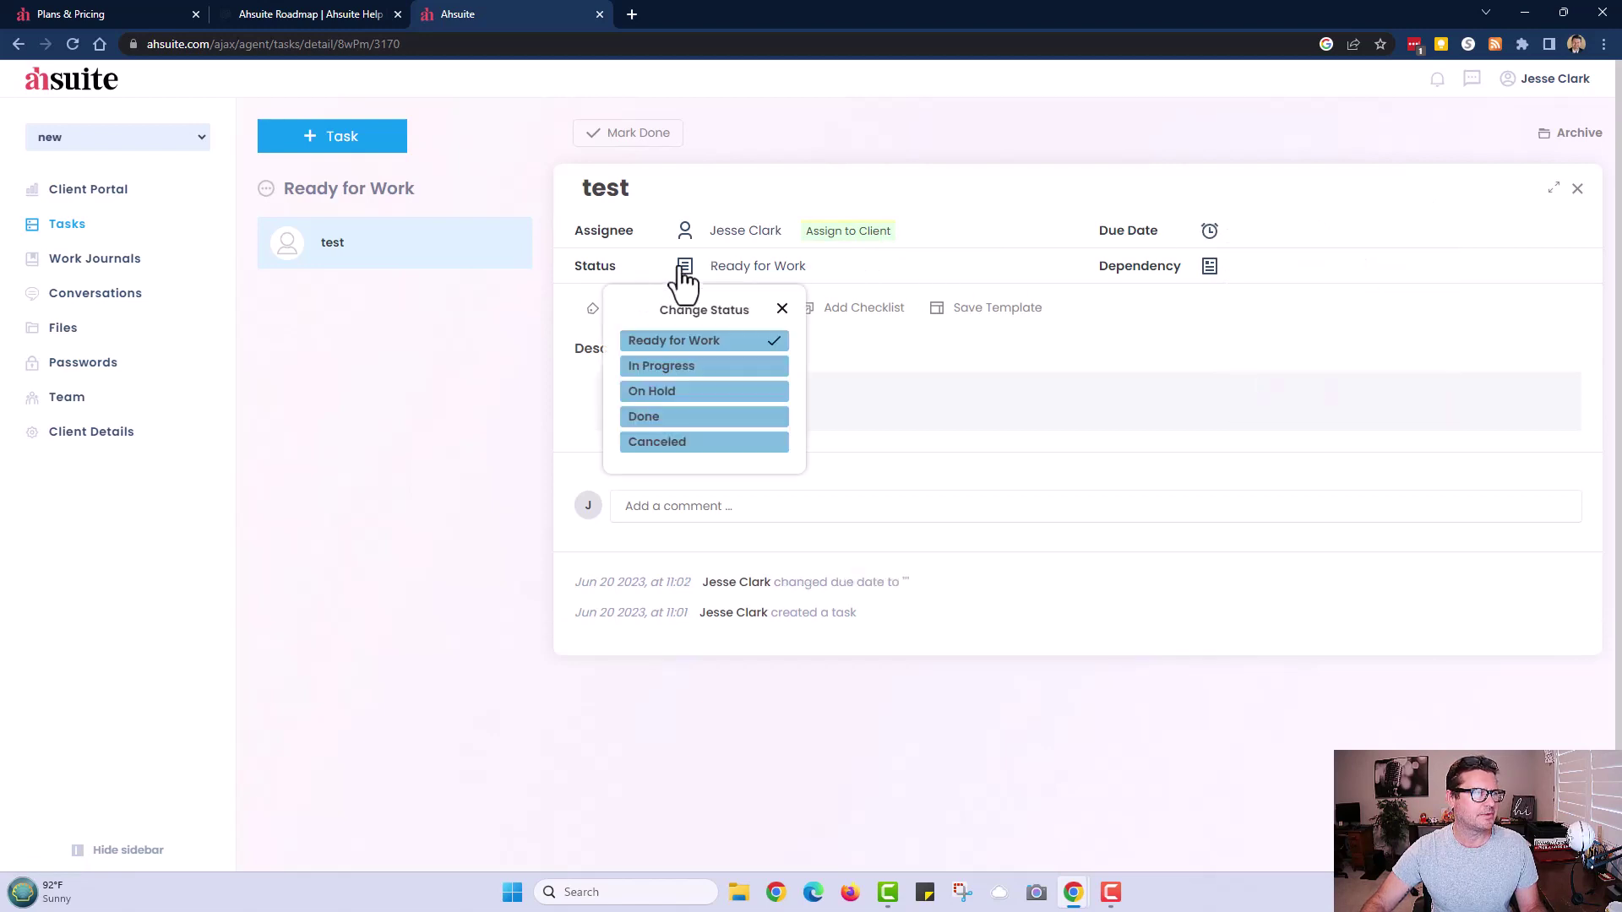
left_click(688, 341)
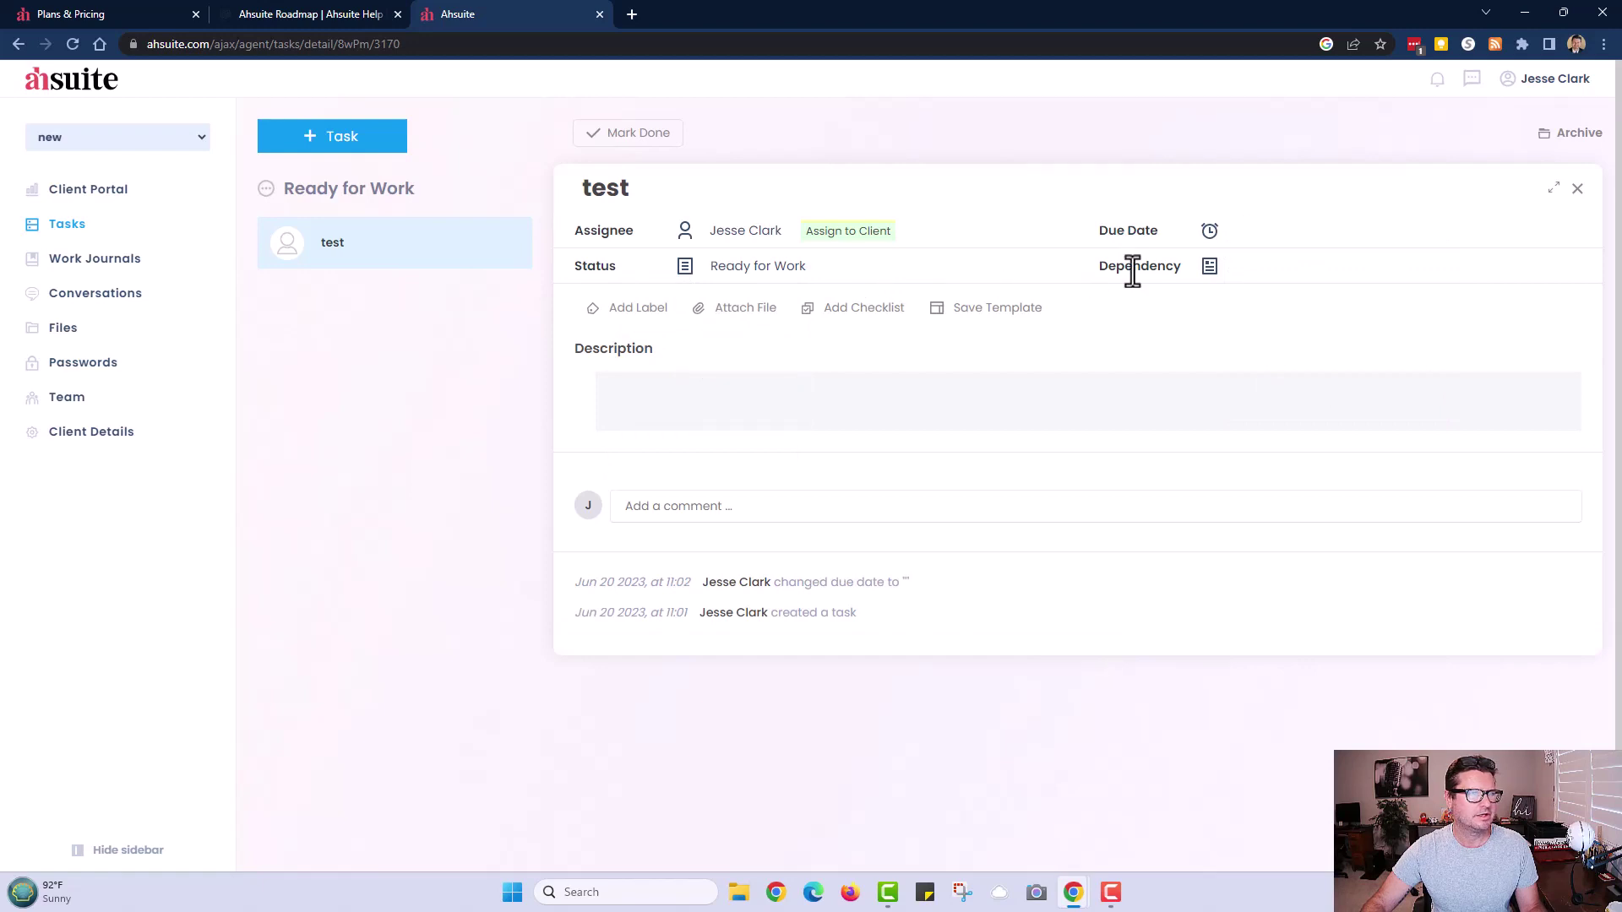
Leave the task without a dependency and start writing 'this is a description'.
left_click(1213, 267)
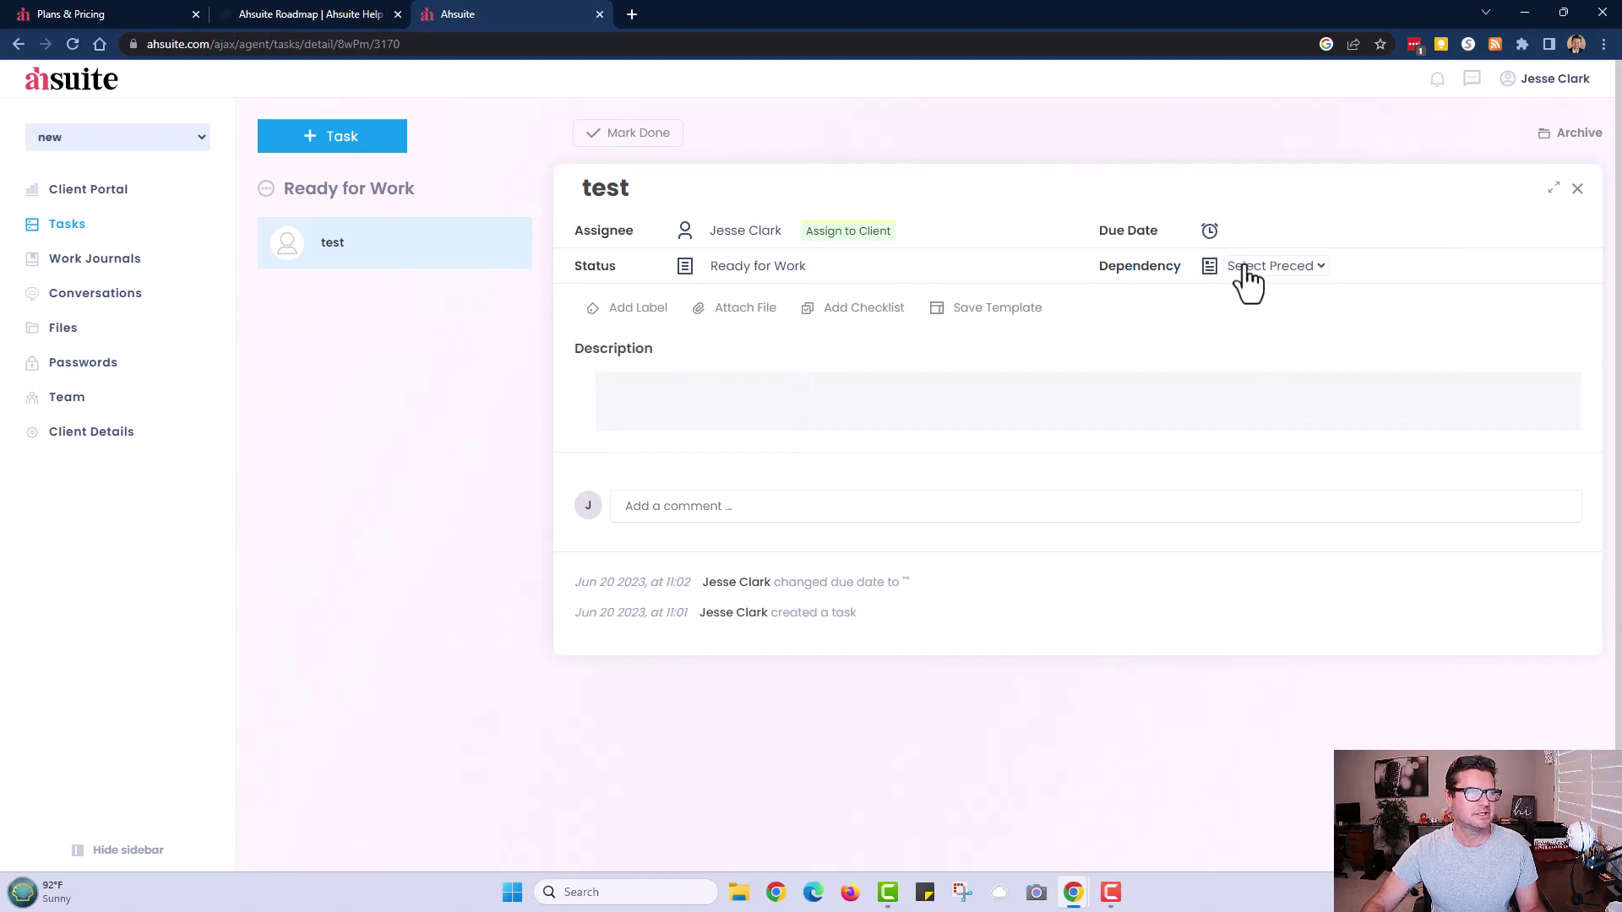
left_click(1250, 270)
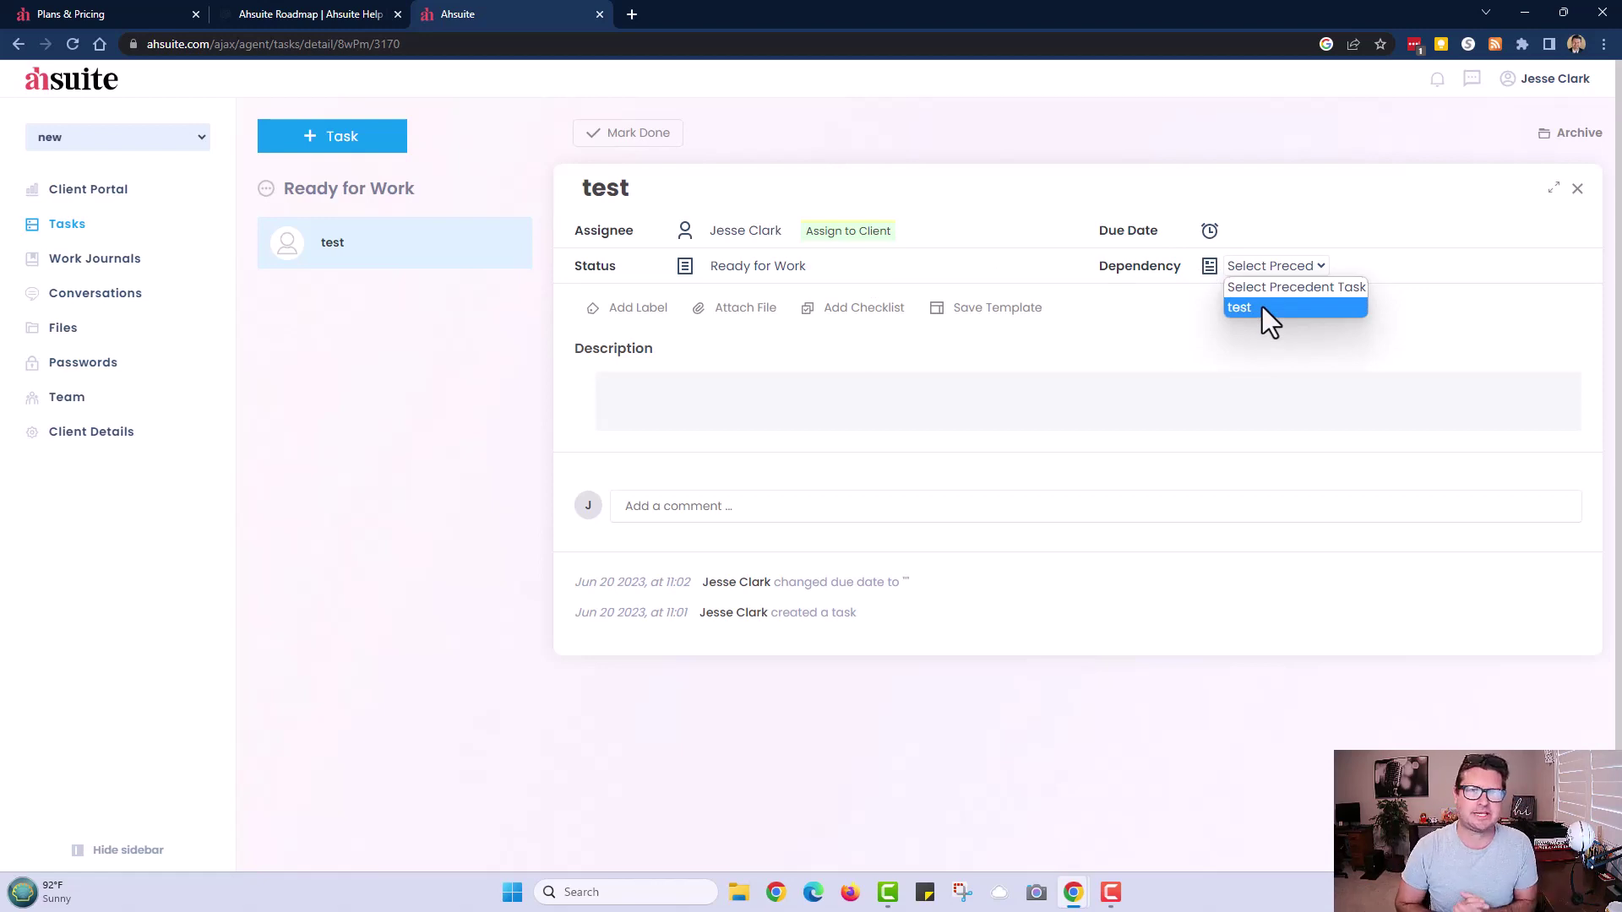
left_click(1245, 309)
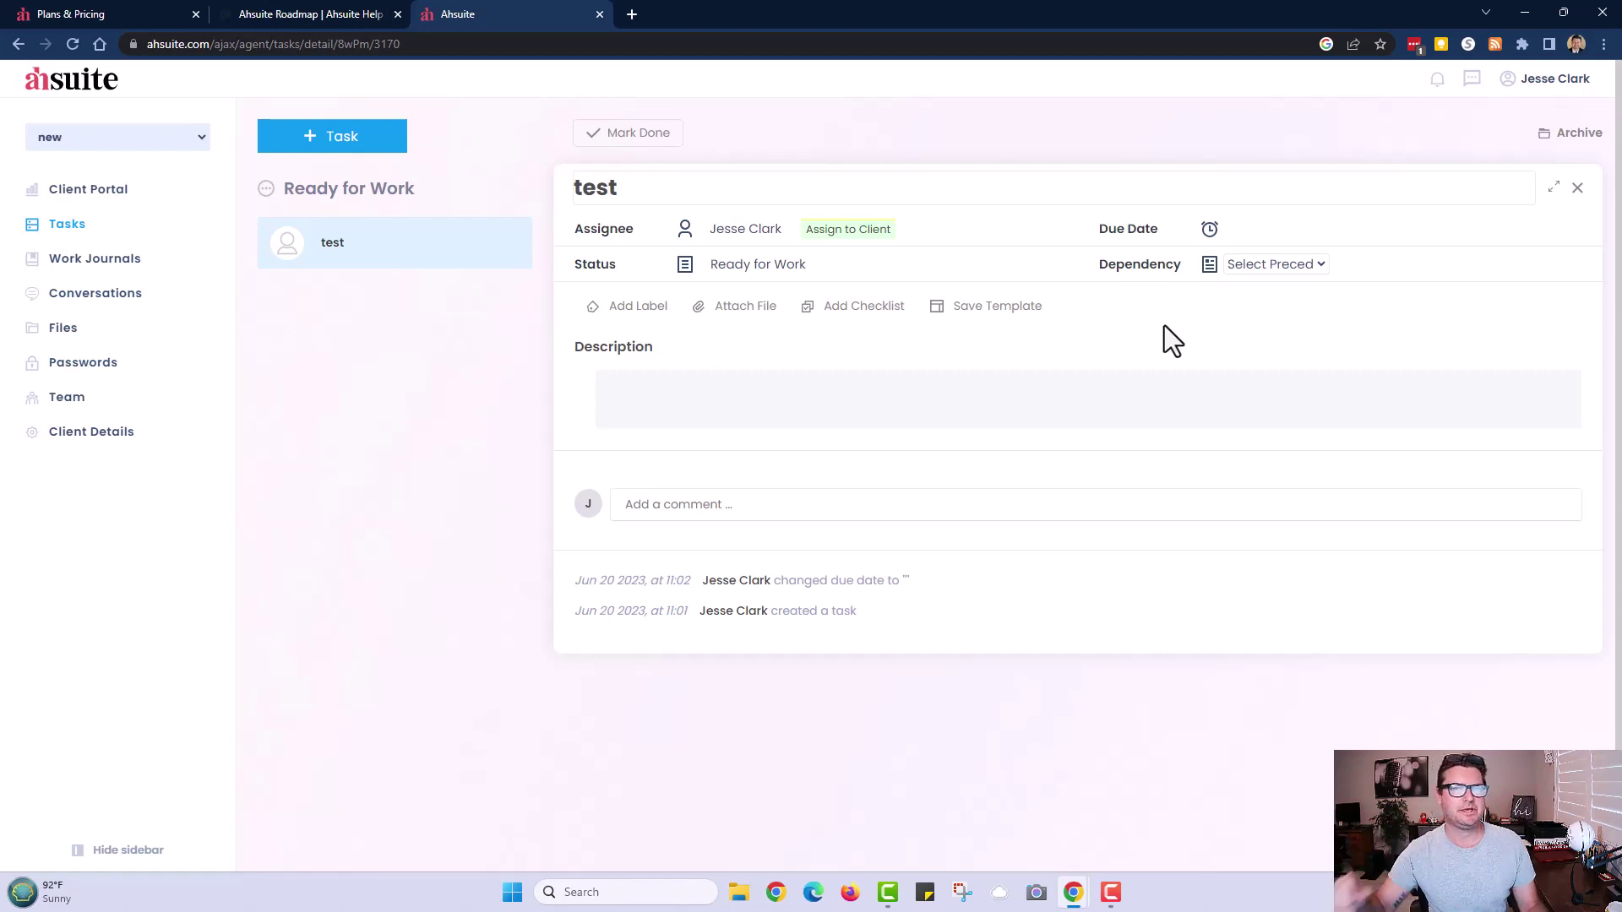
left_click(801, 376)
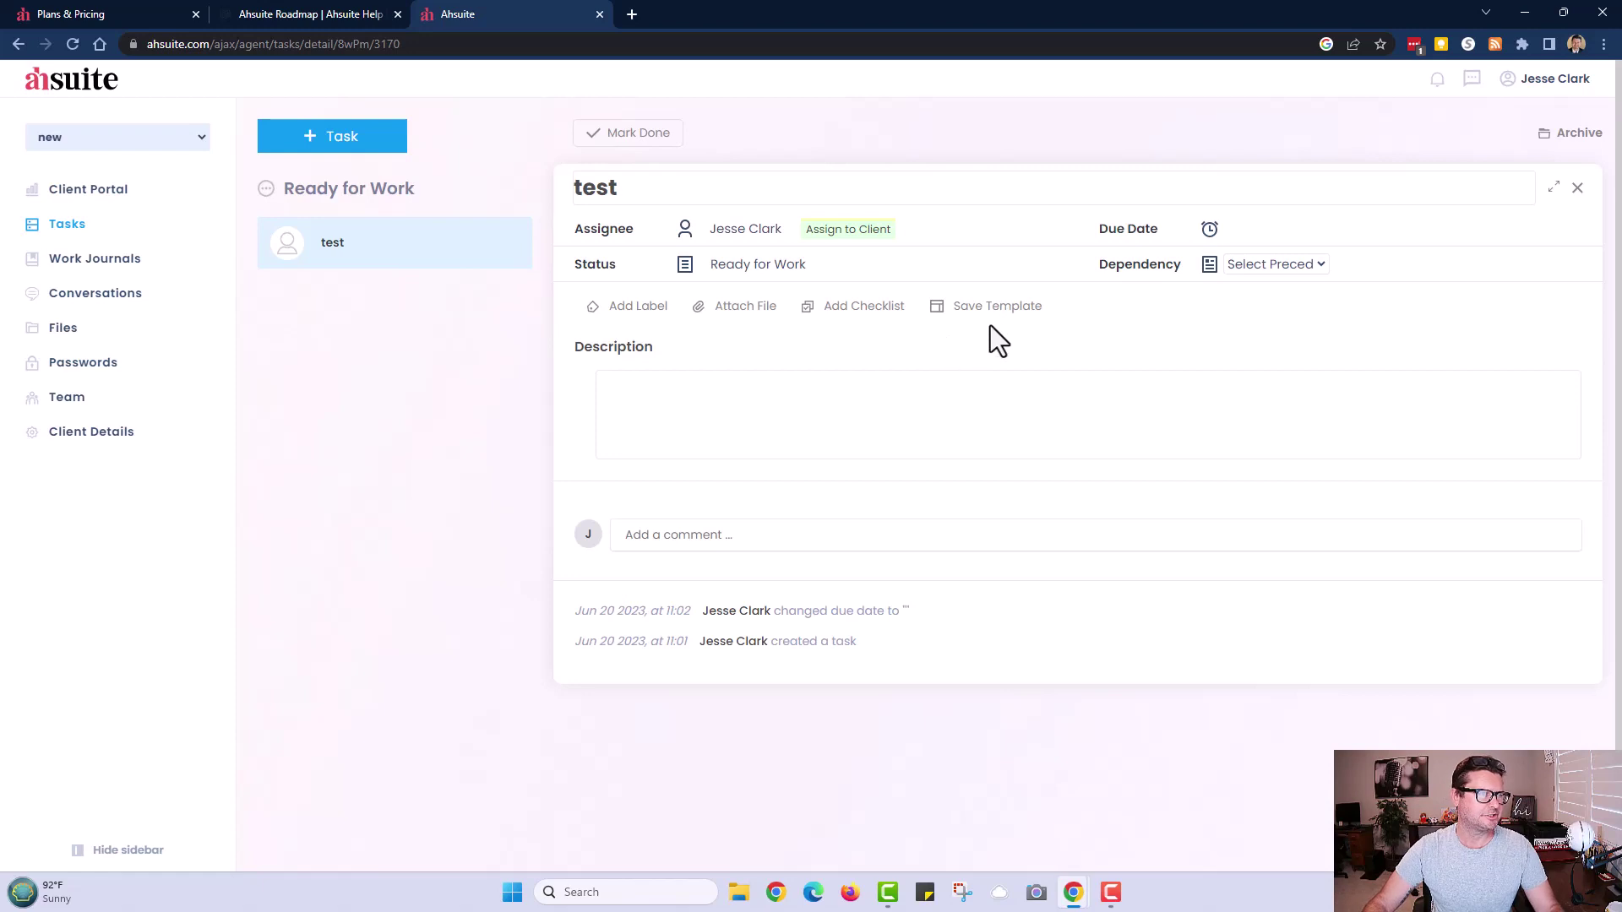
left_click(714, 446)
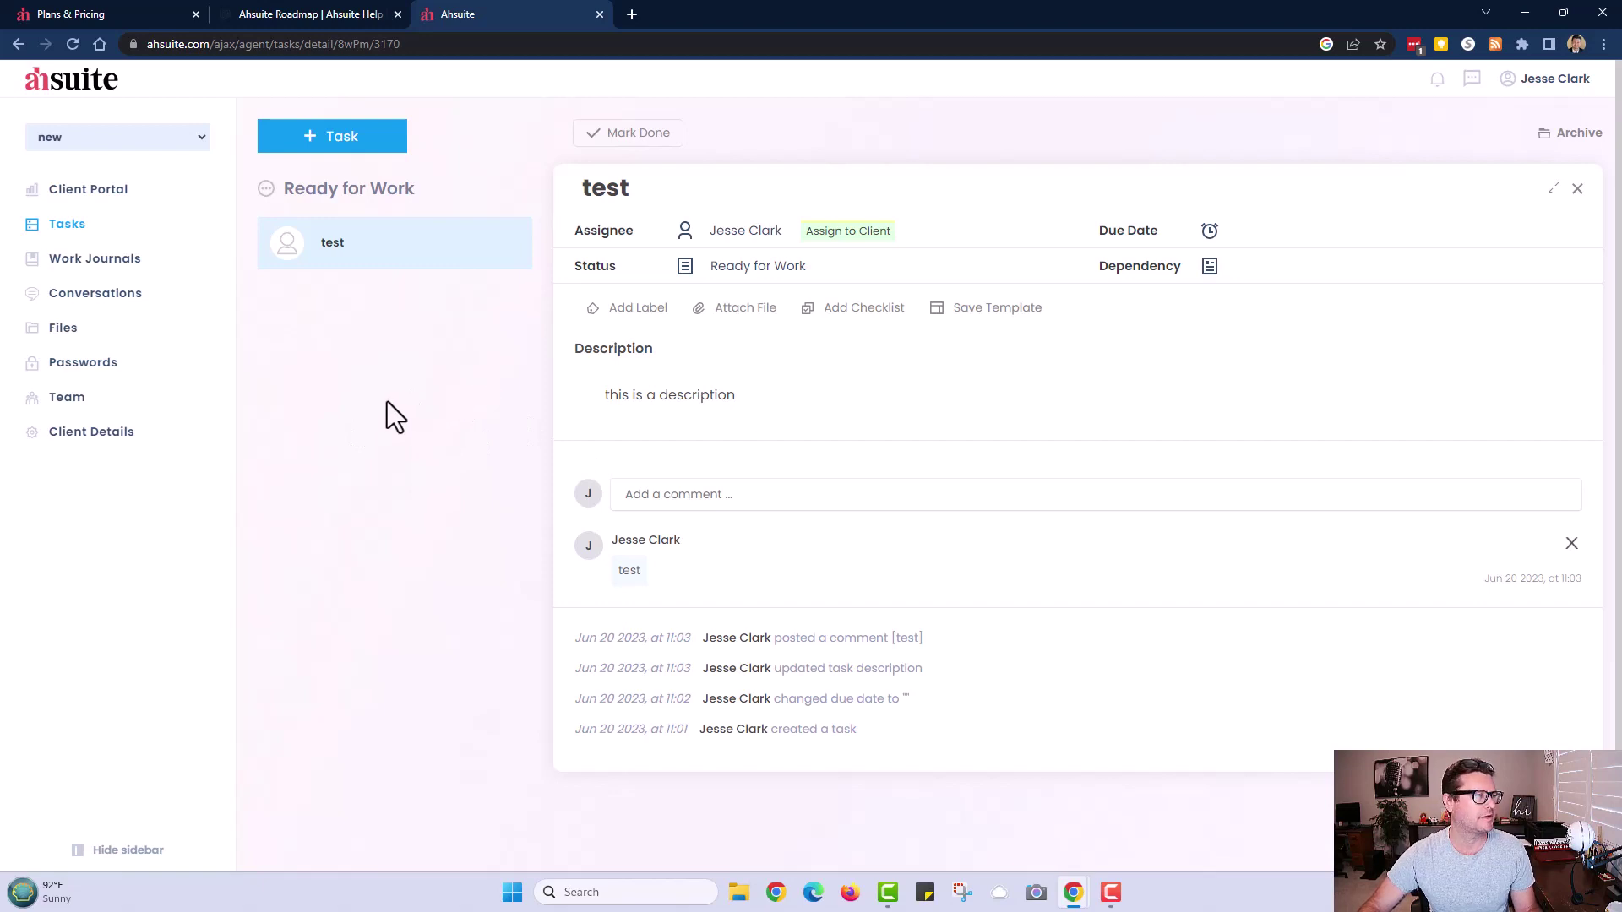
Add a work journal named 'test', then go to Conversations.
left_click(97, 259)
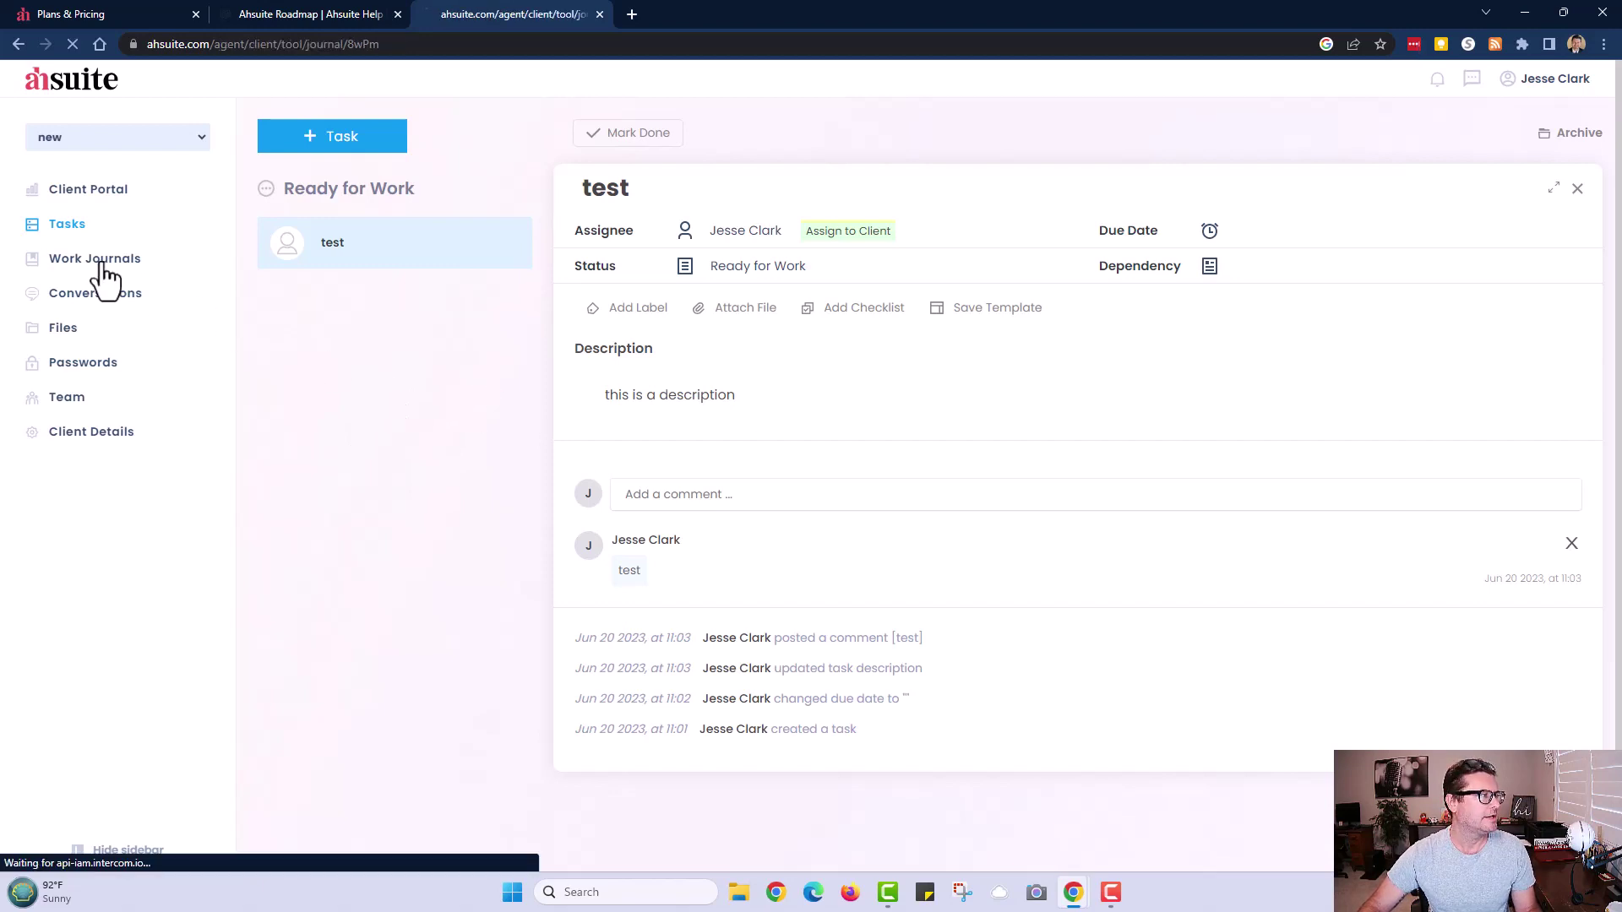
left_click(359, 188)
type("test")
left_click(920, 524)
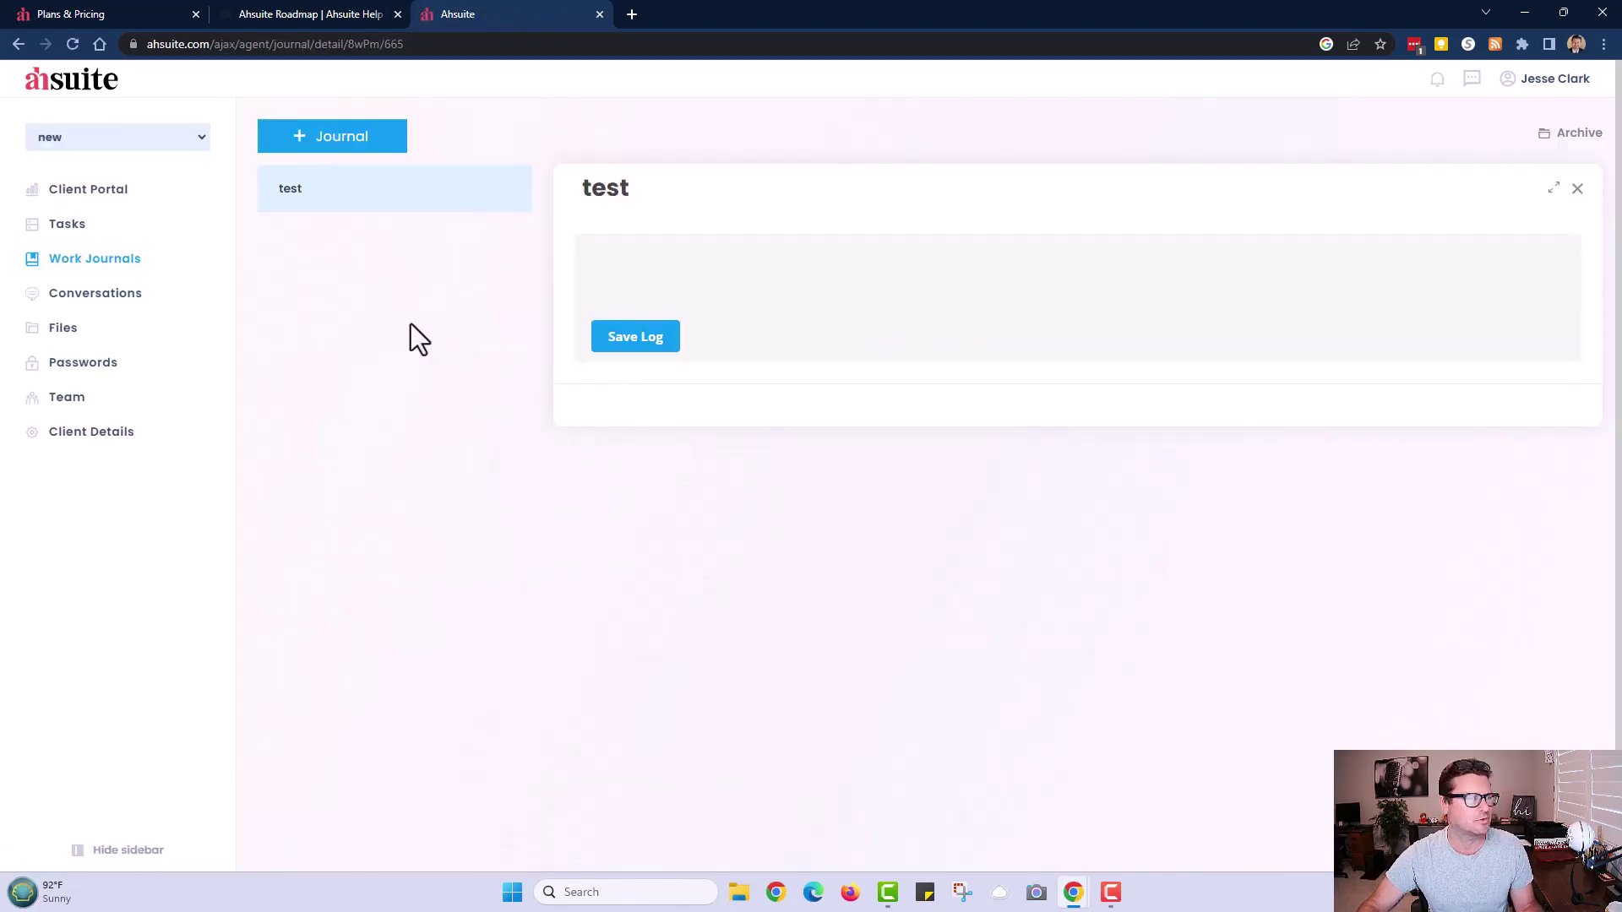
left_click(99, 296)
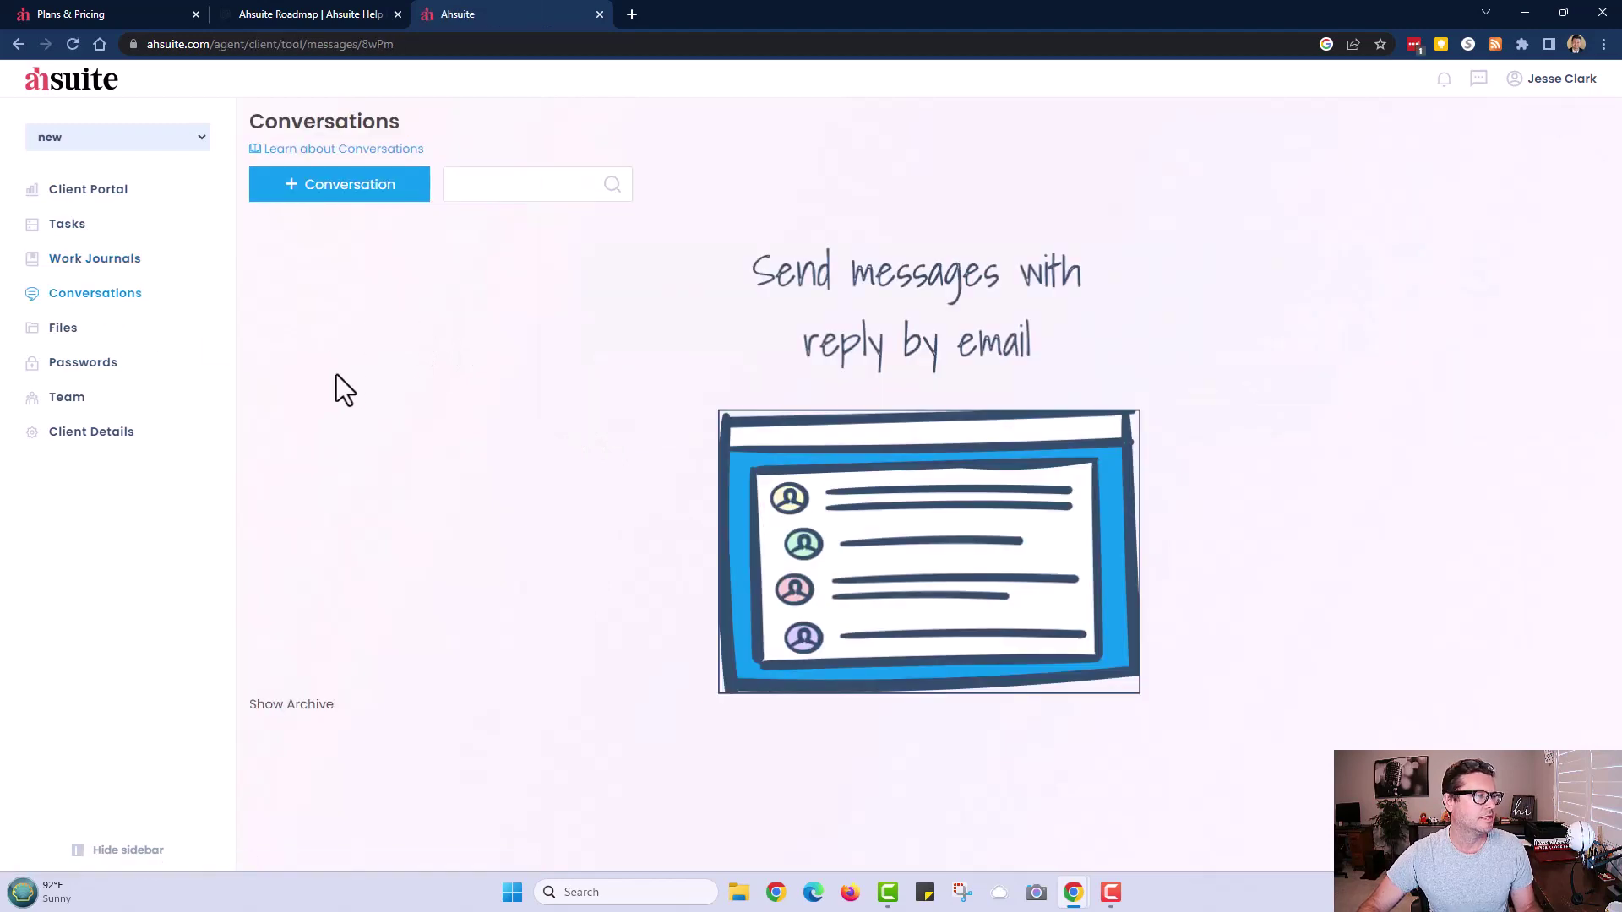
Create a conversation named 'test'.
left_click(336, 188)
left_click(751, 475)
type("test")
left_click(930, 521)
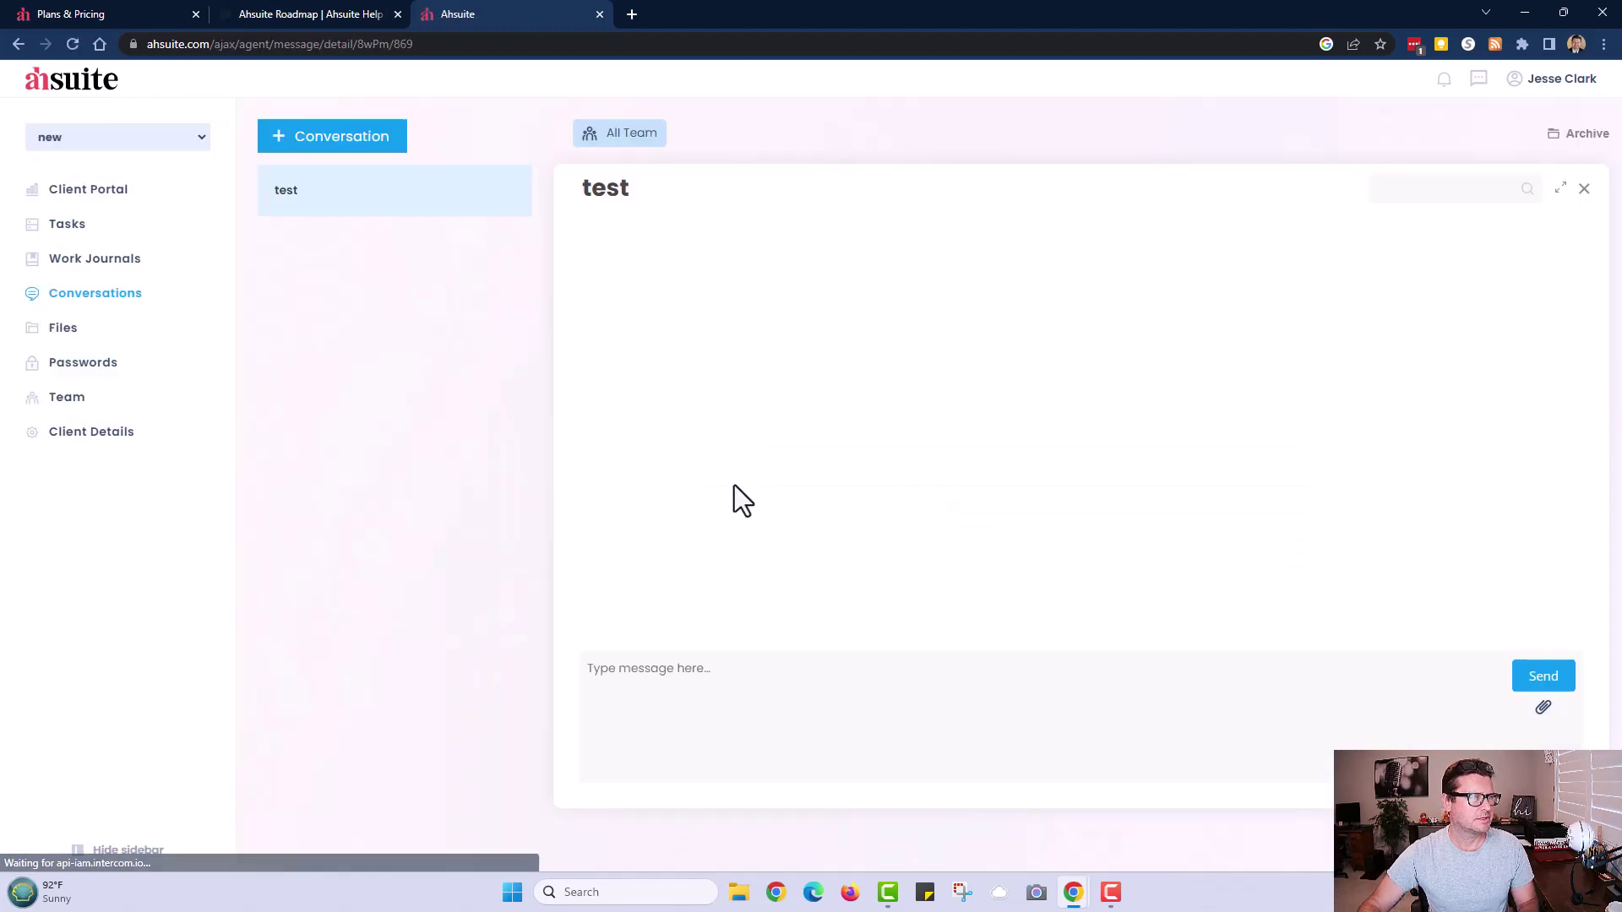
Send the message 'this is a test conversation' and start a new file entry.
left_click(630, 691)
type("this is a test conversation")
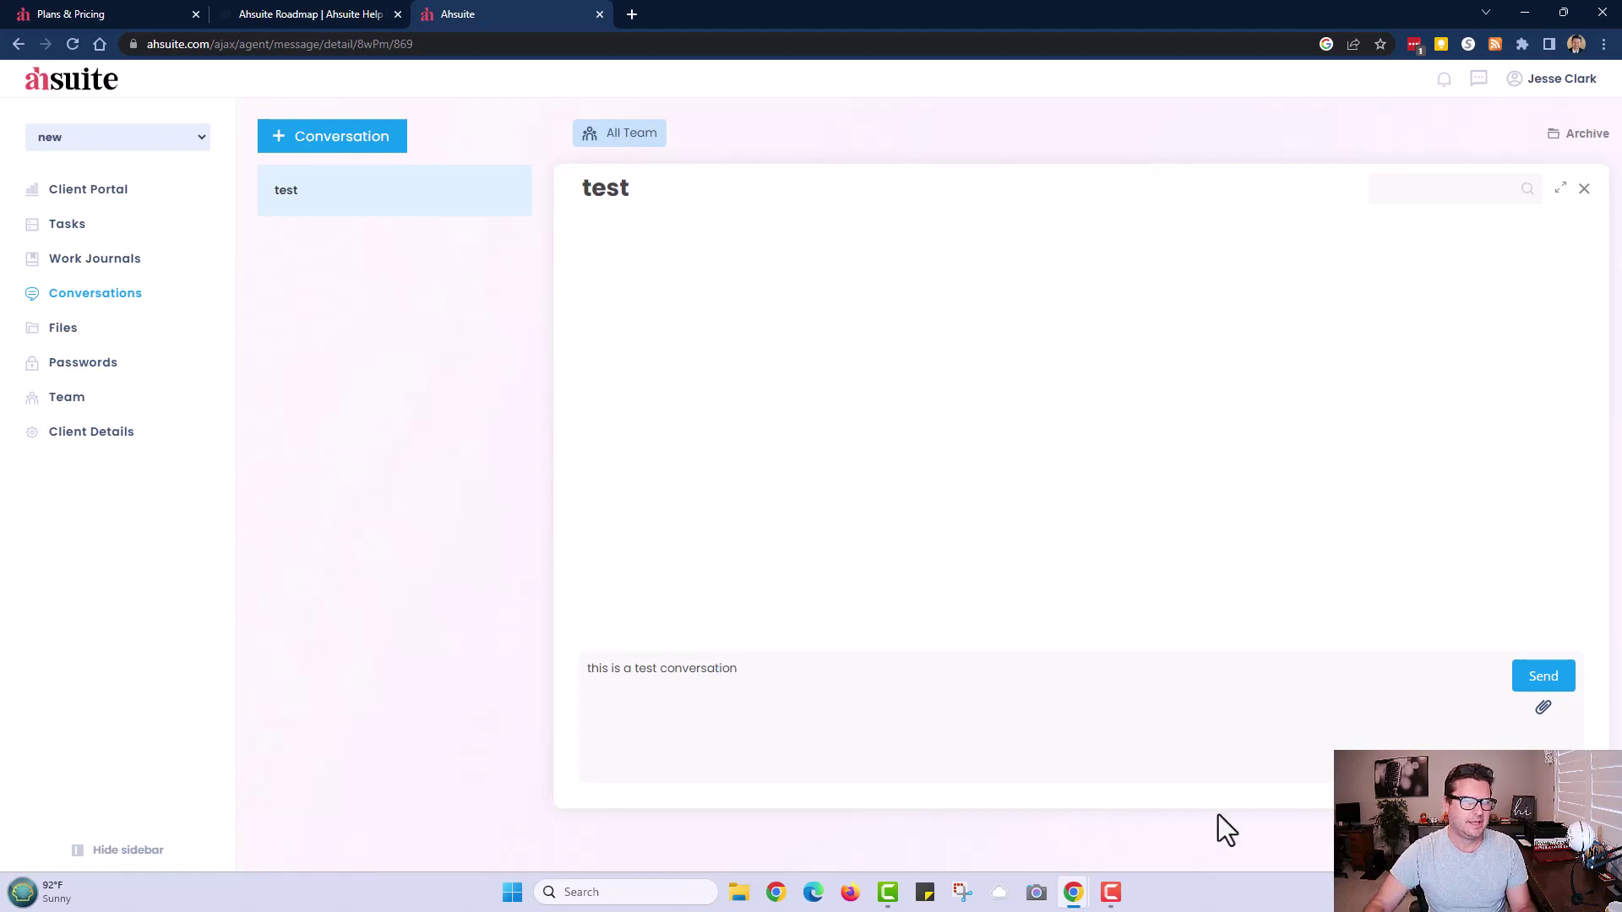
left_click(1526, 682)
left_click(91, 331)
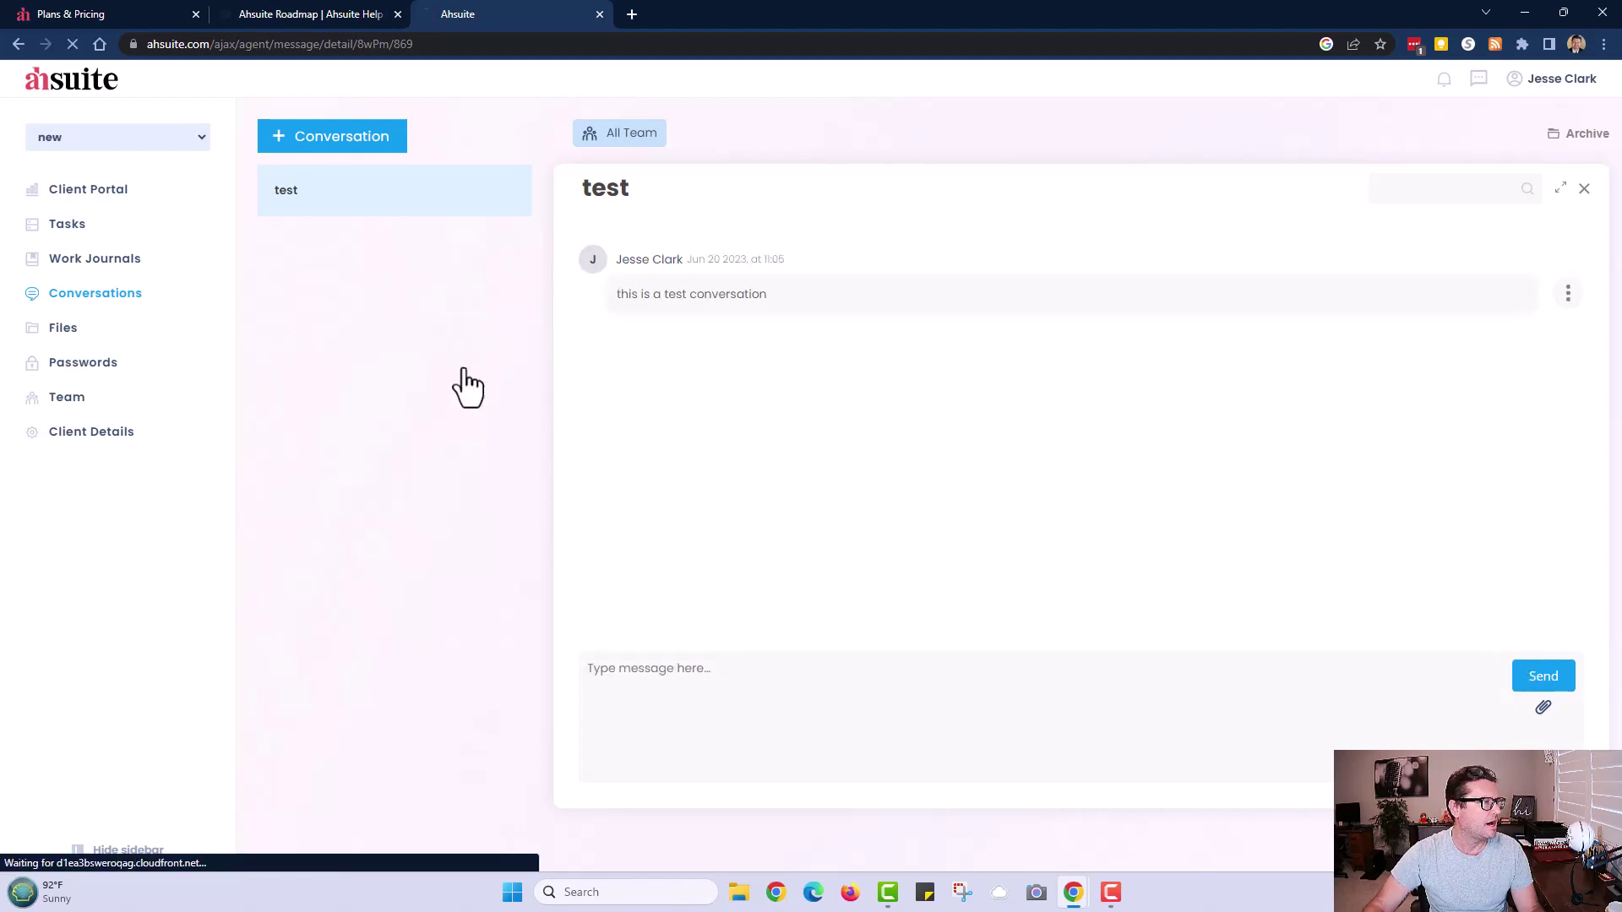
left_click(306, 195)
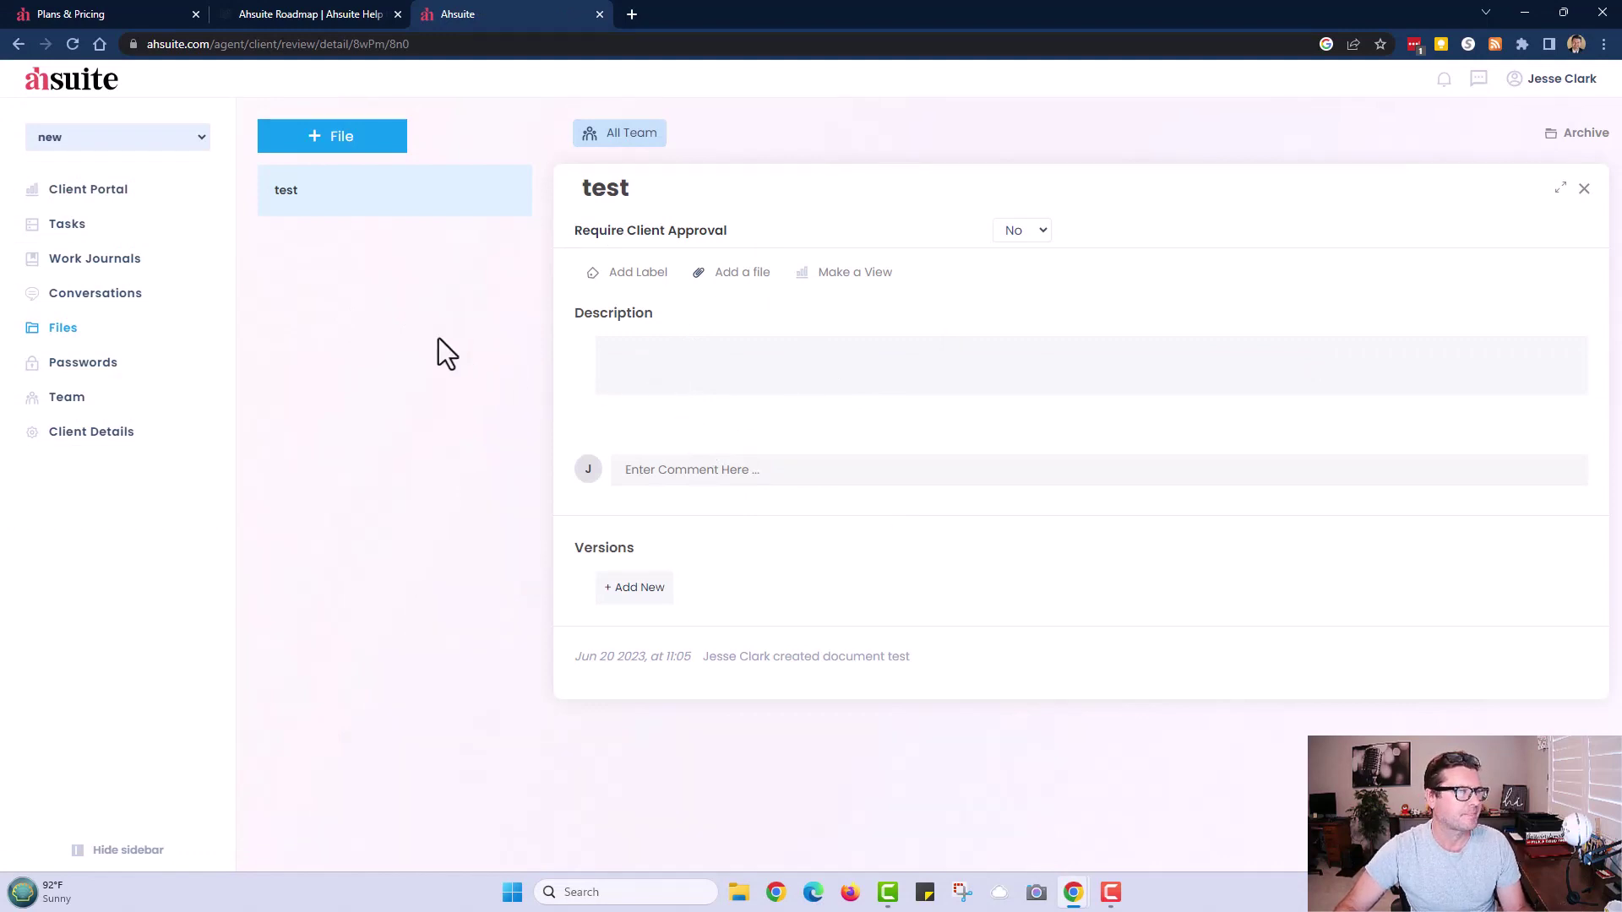
Save a password record named 'test', dismiss autofill, and go to the Team page.
left_click(100, 365)
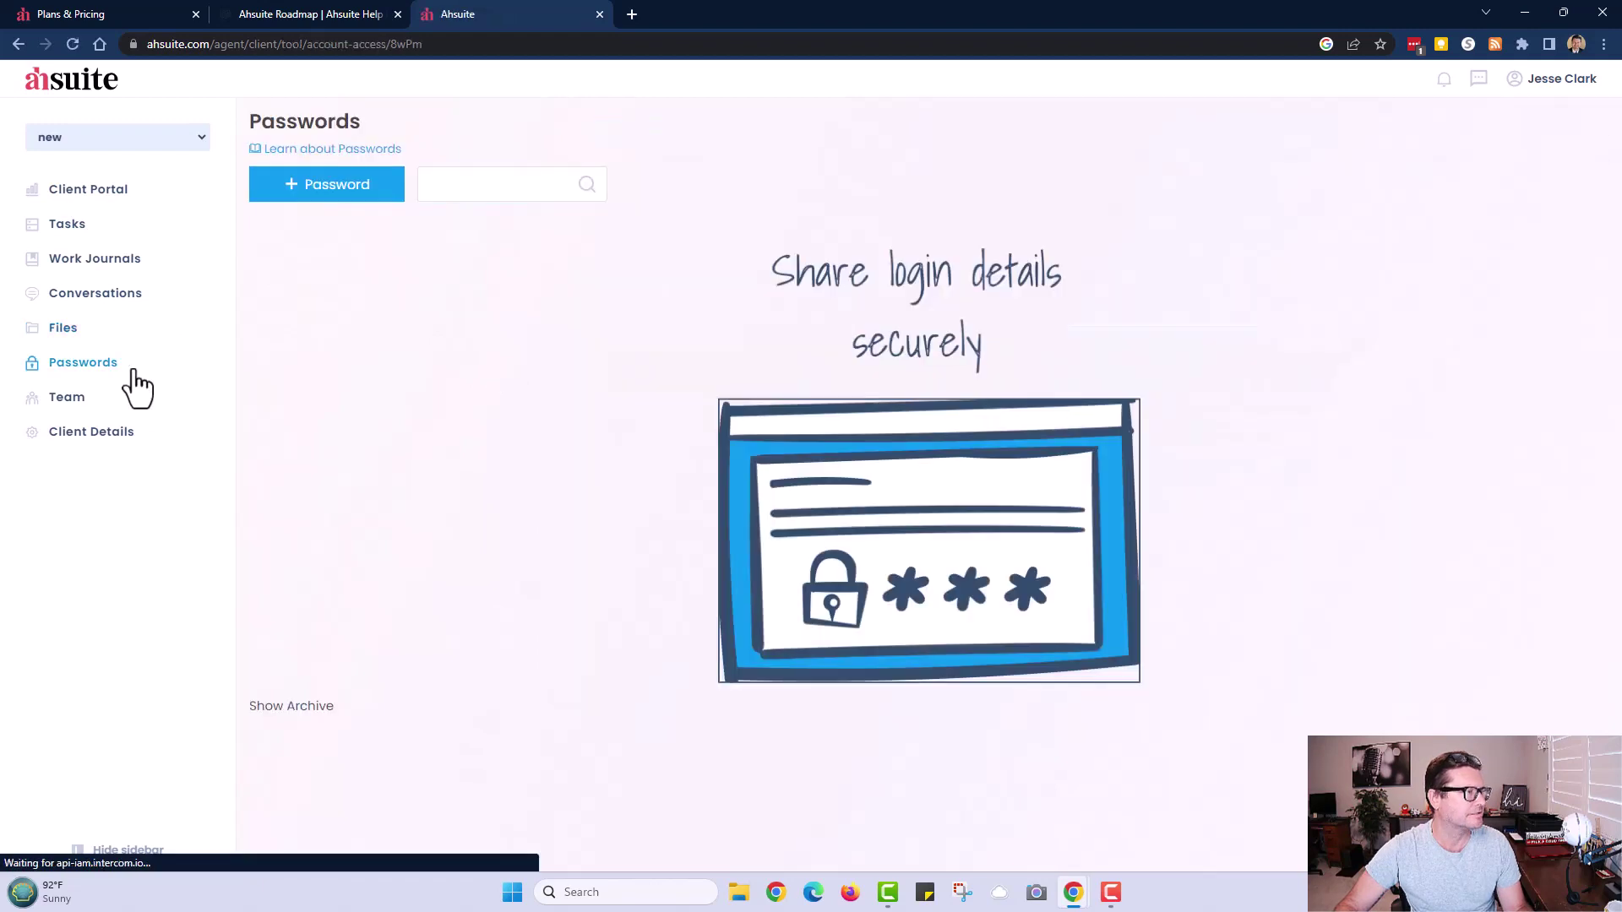
left_click(355, 196)
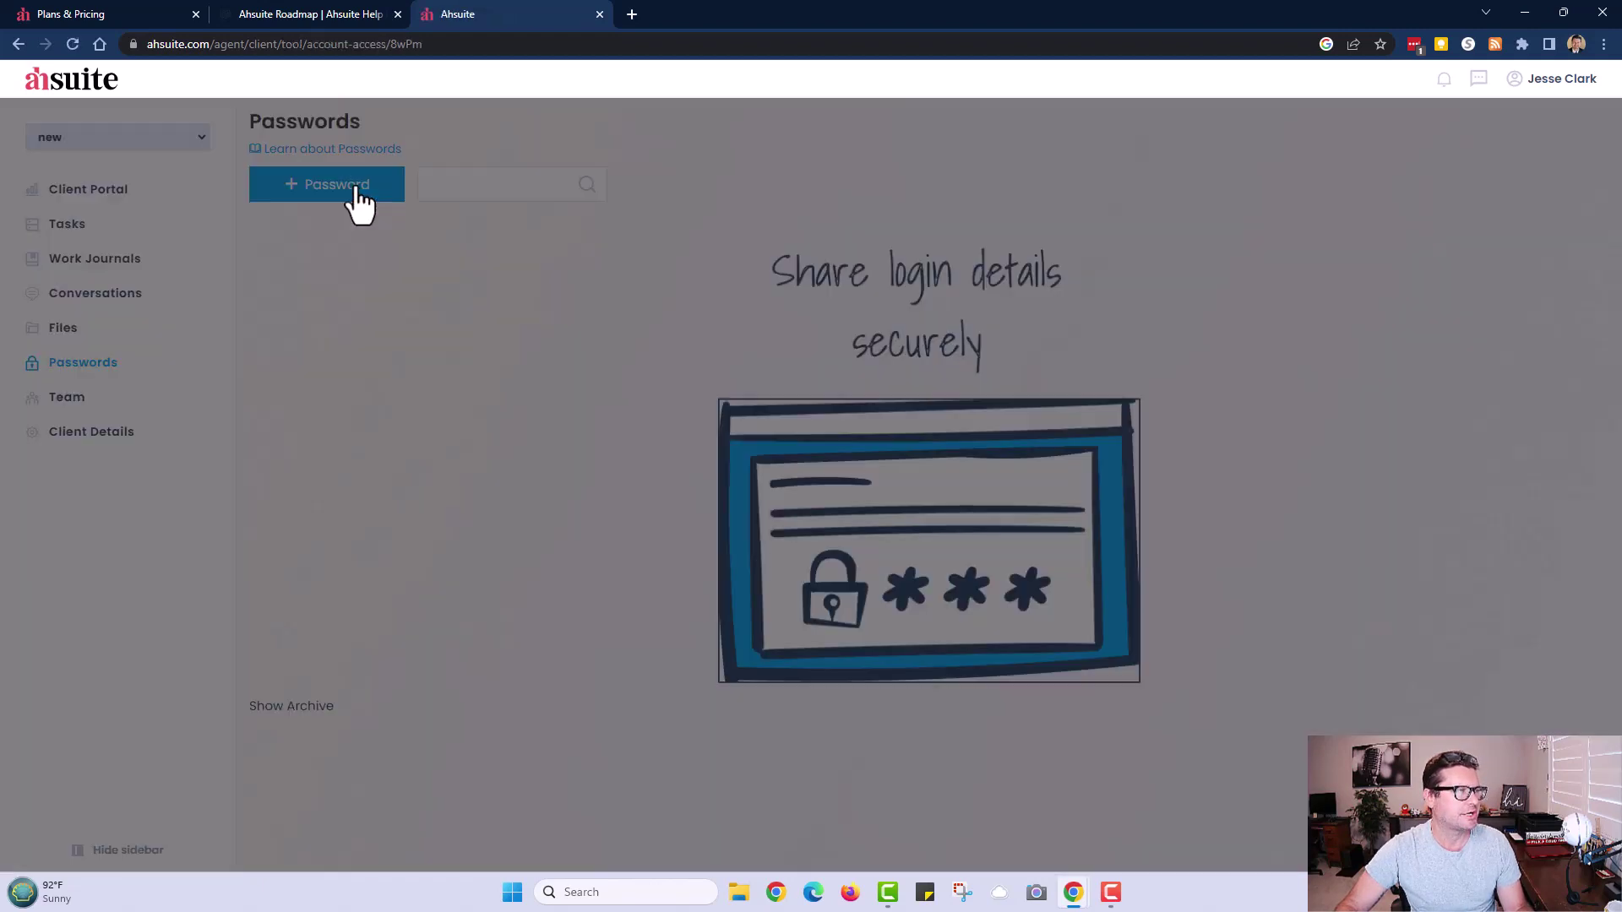
type("test")
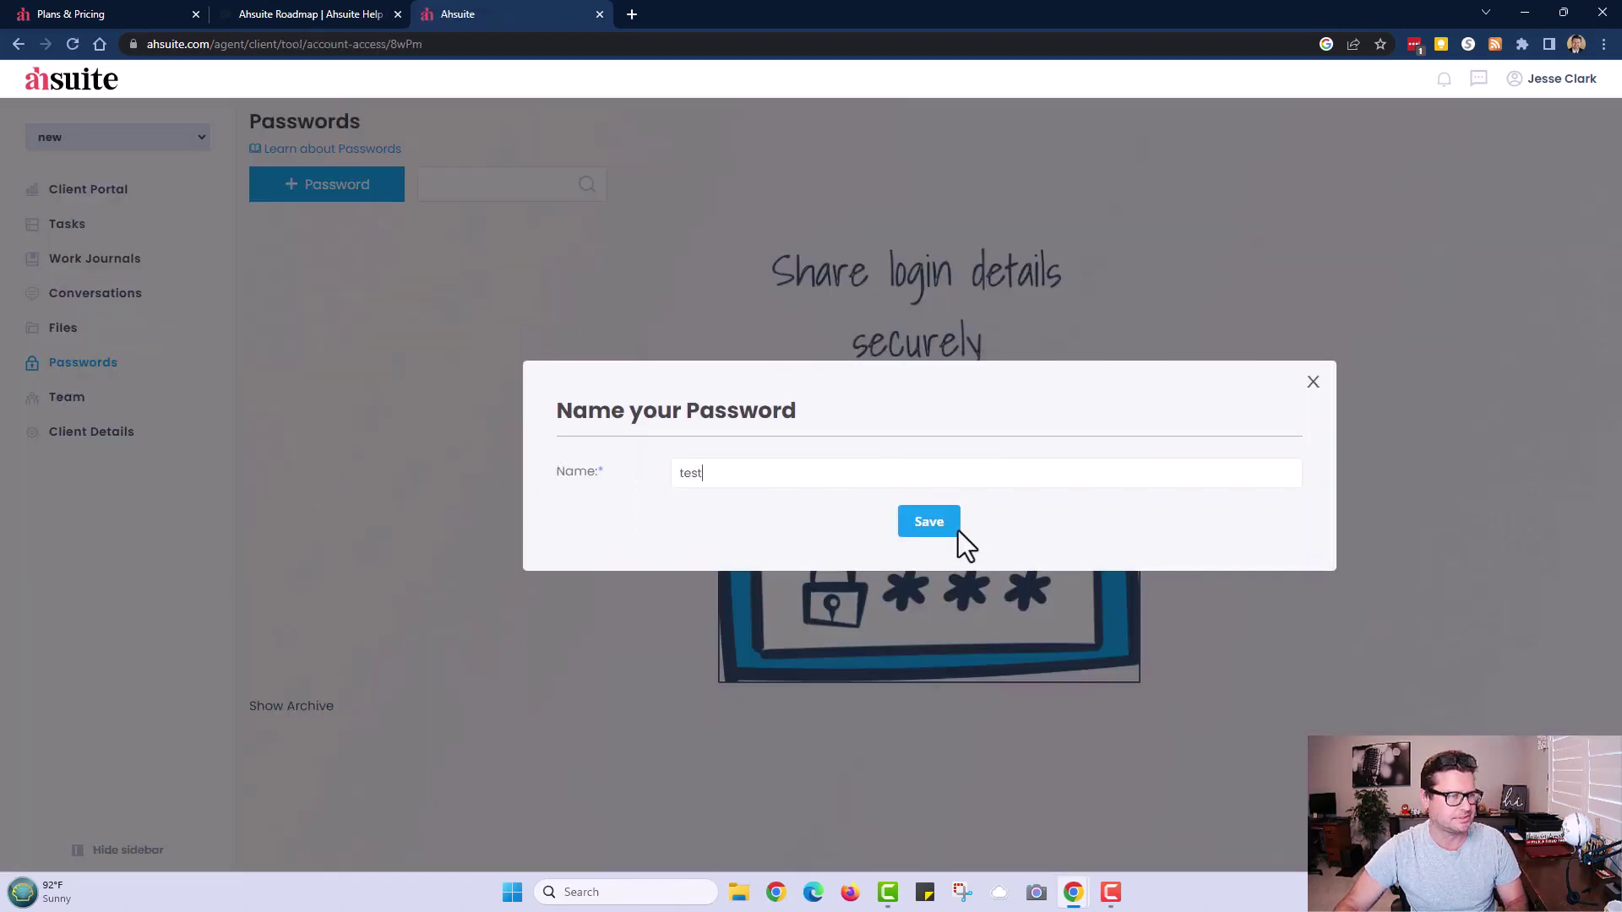
left_click(929, 522)
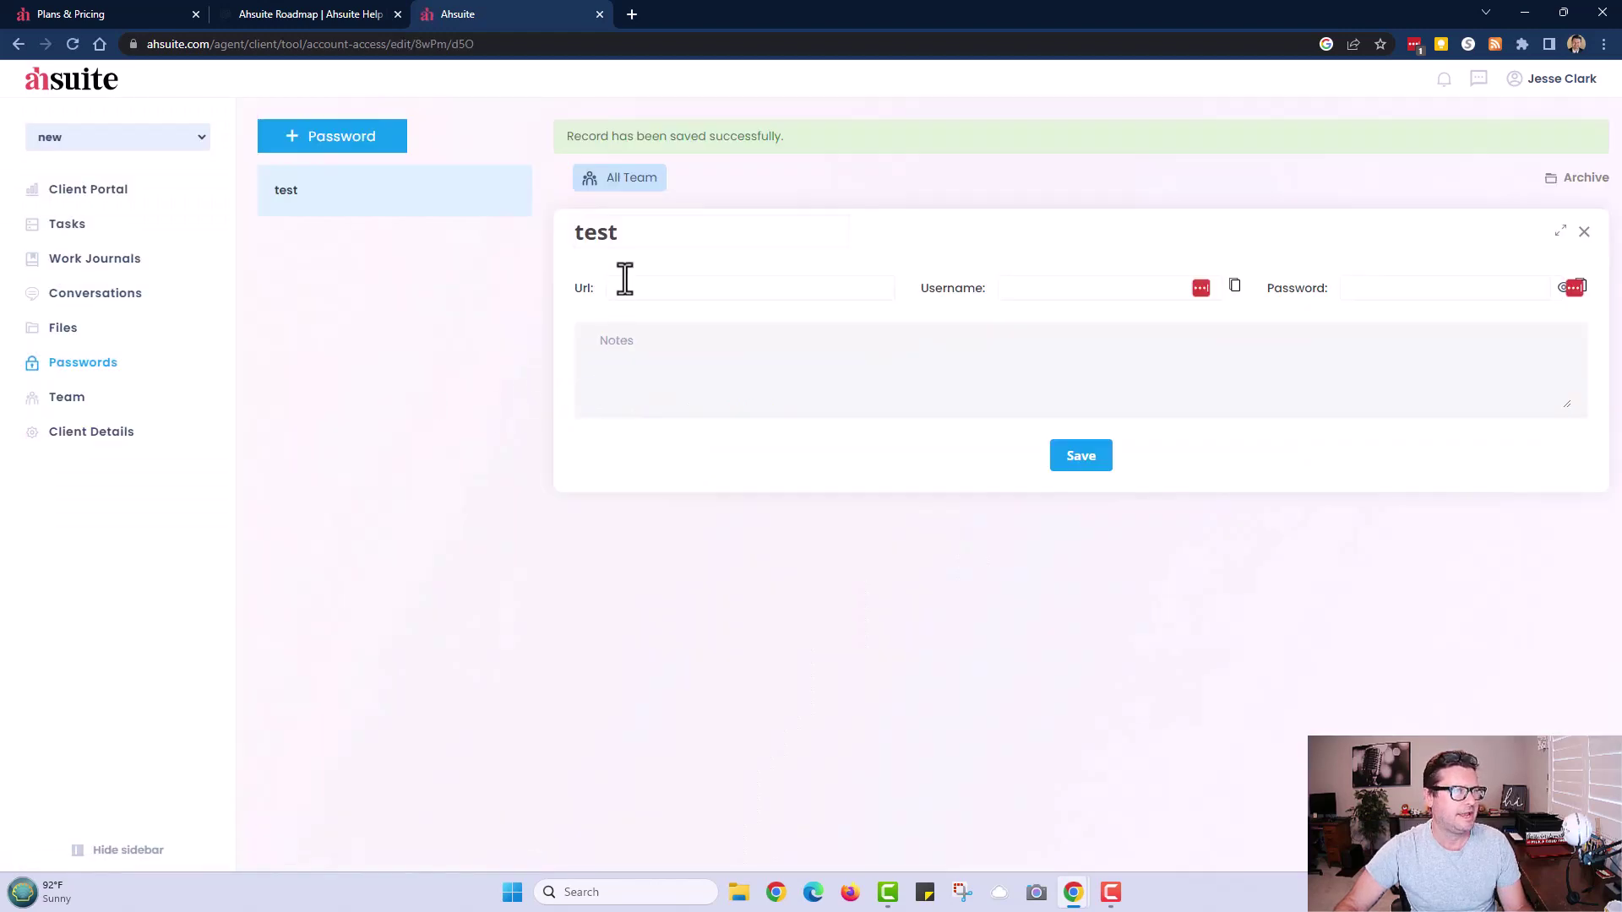
left_click(1049, 300)
left_click(1368, 640)
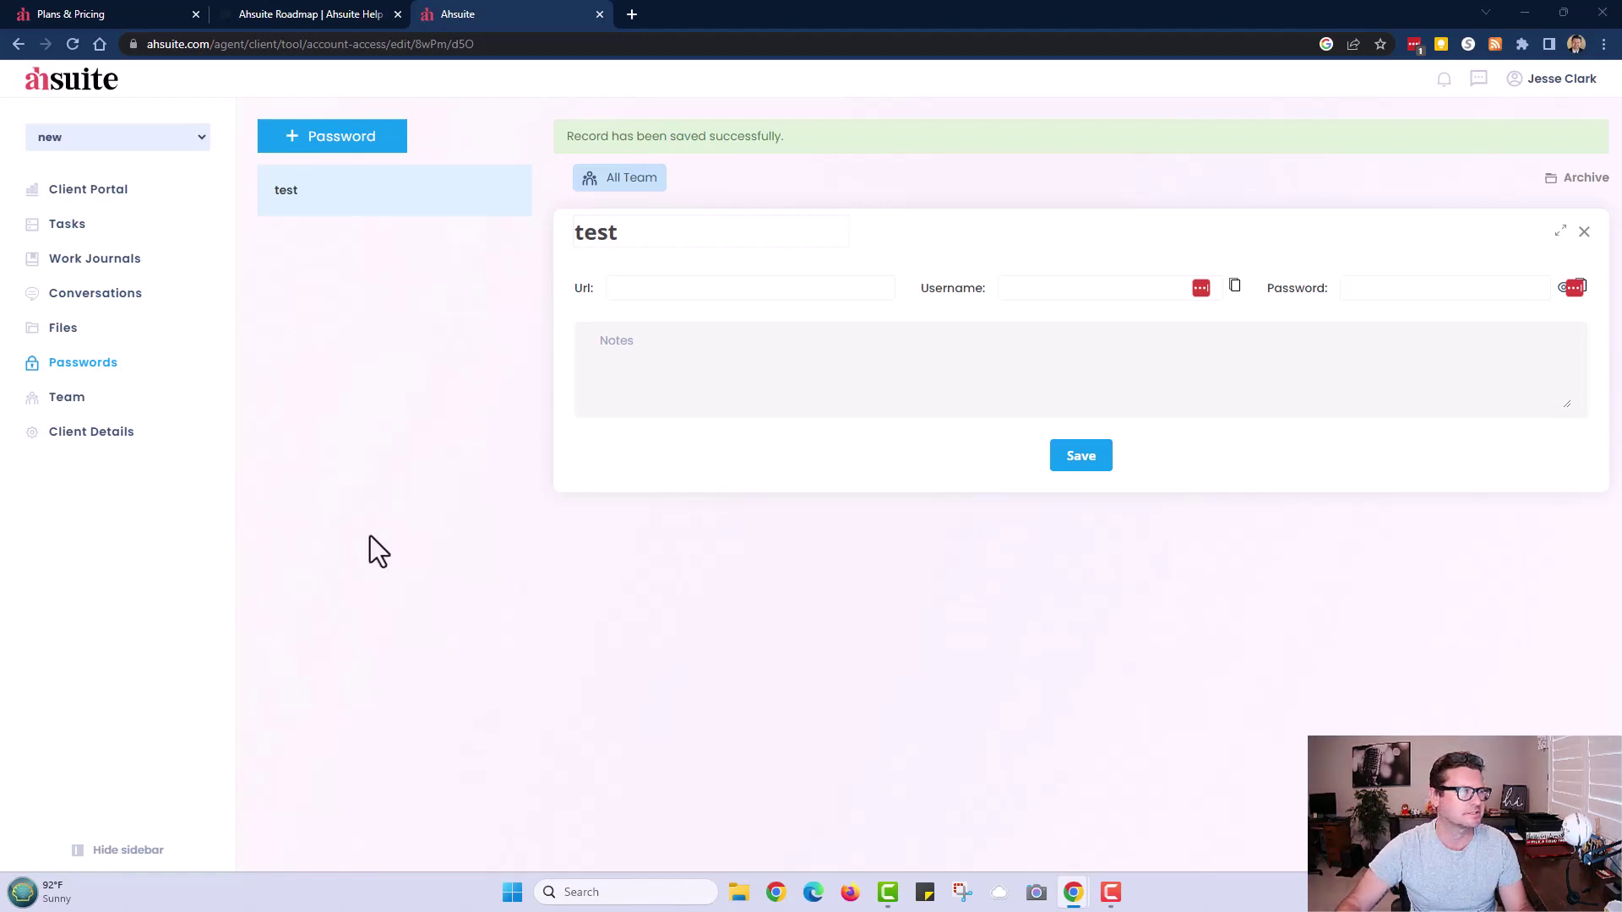
left_click(74, 398)
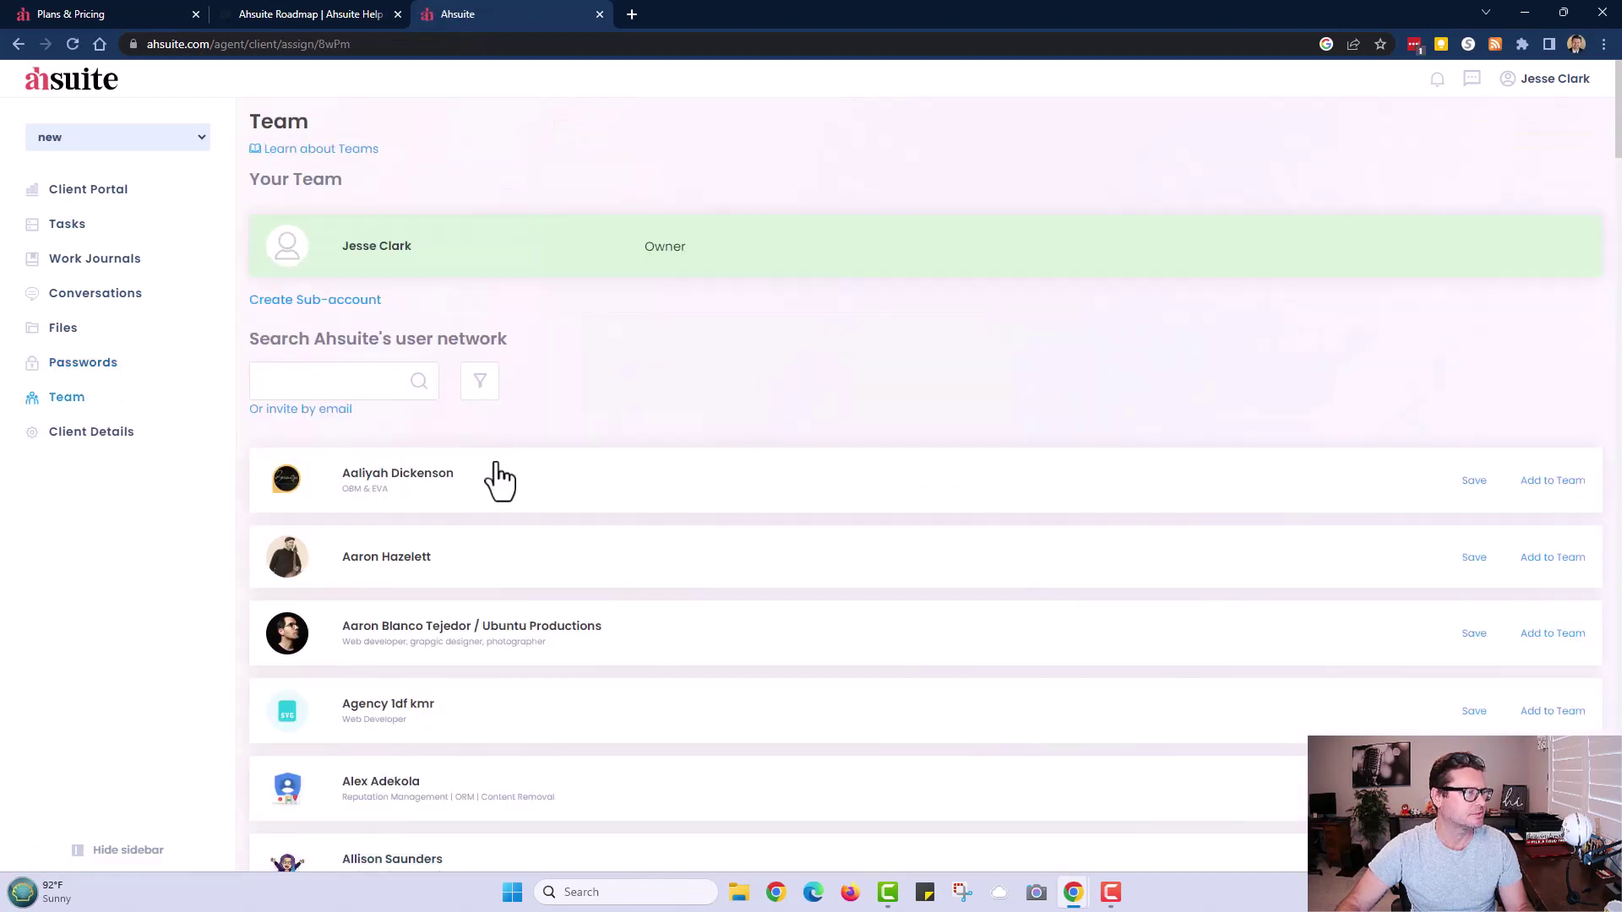
Add the first network user to the client's team and confirm the prompt.
left_click(390, 476)
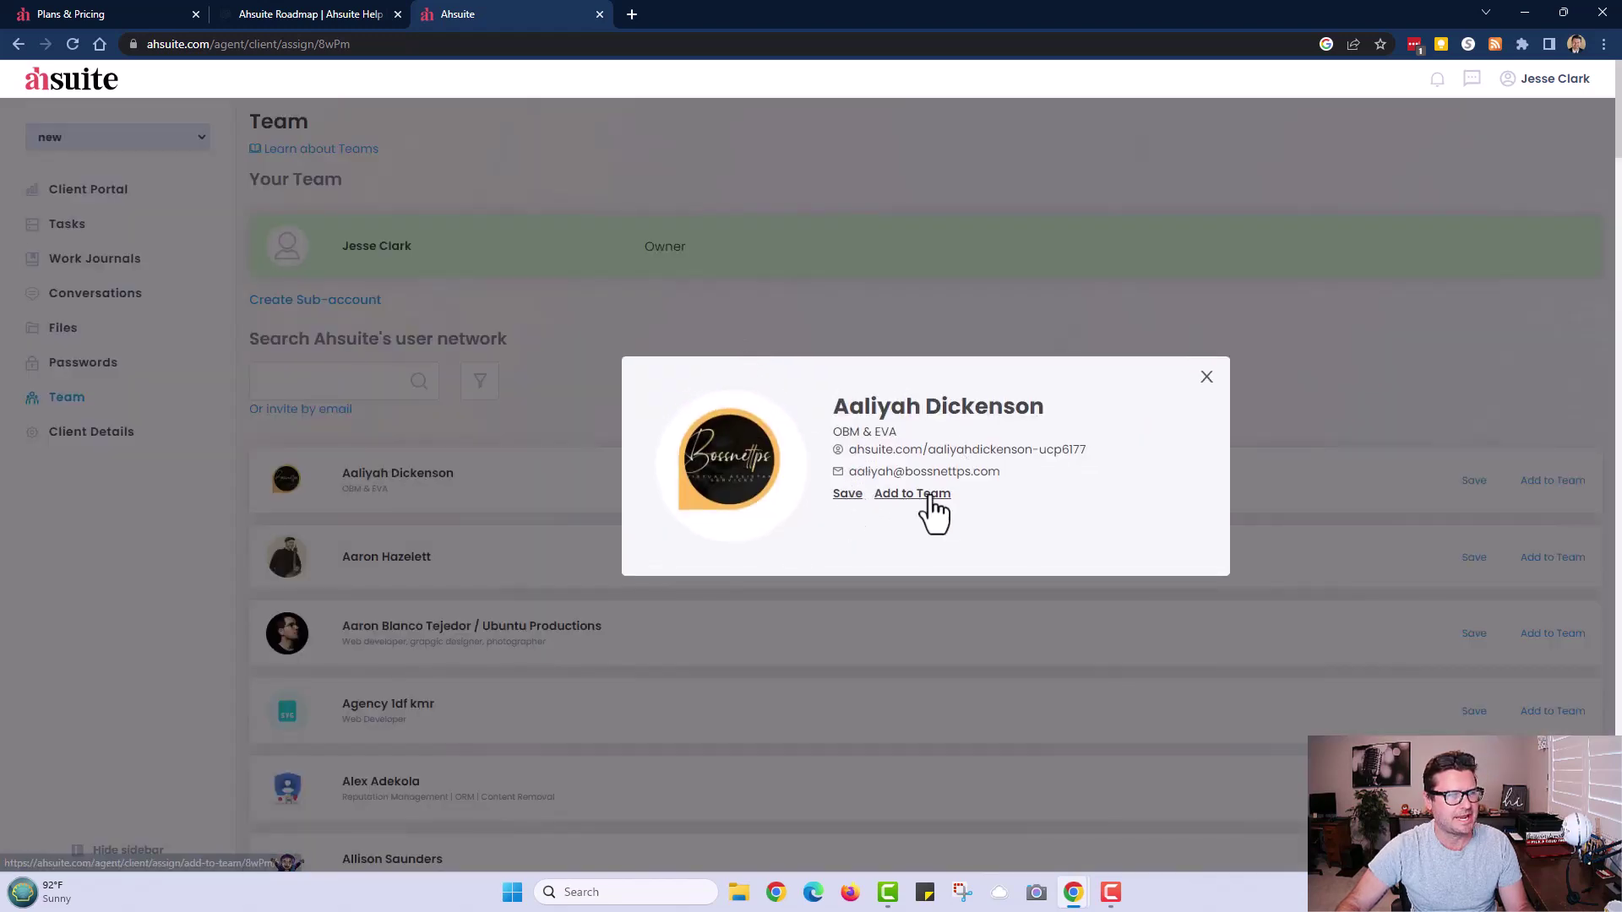
left_click(928, 499)
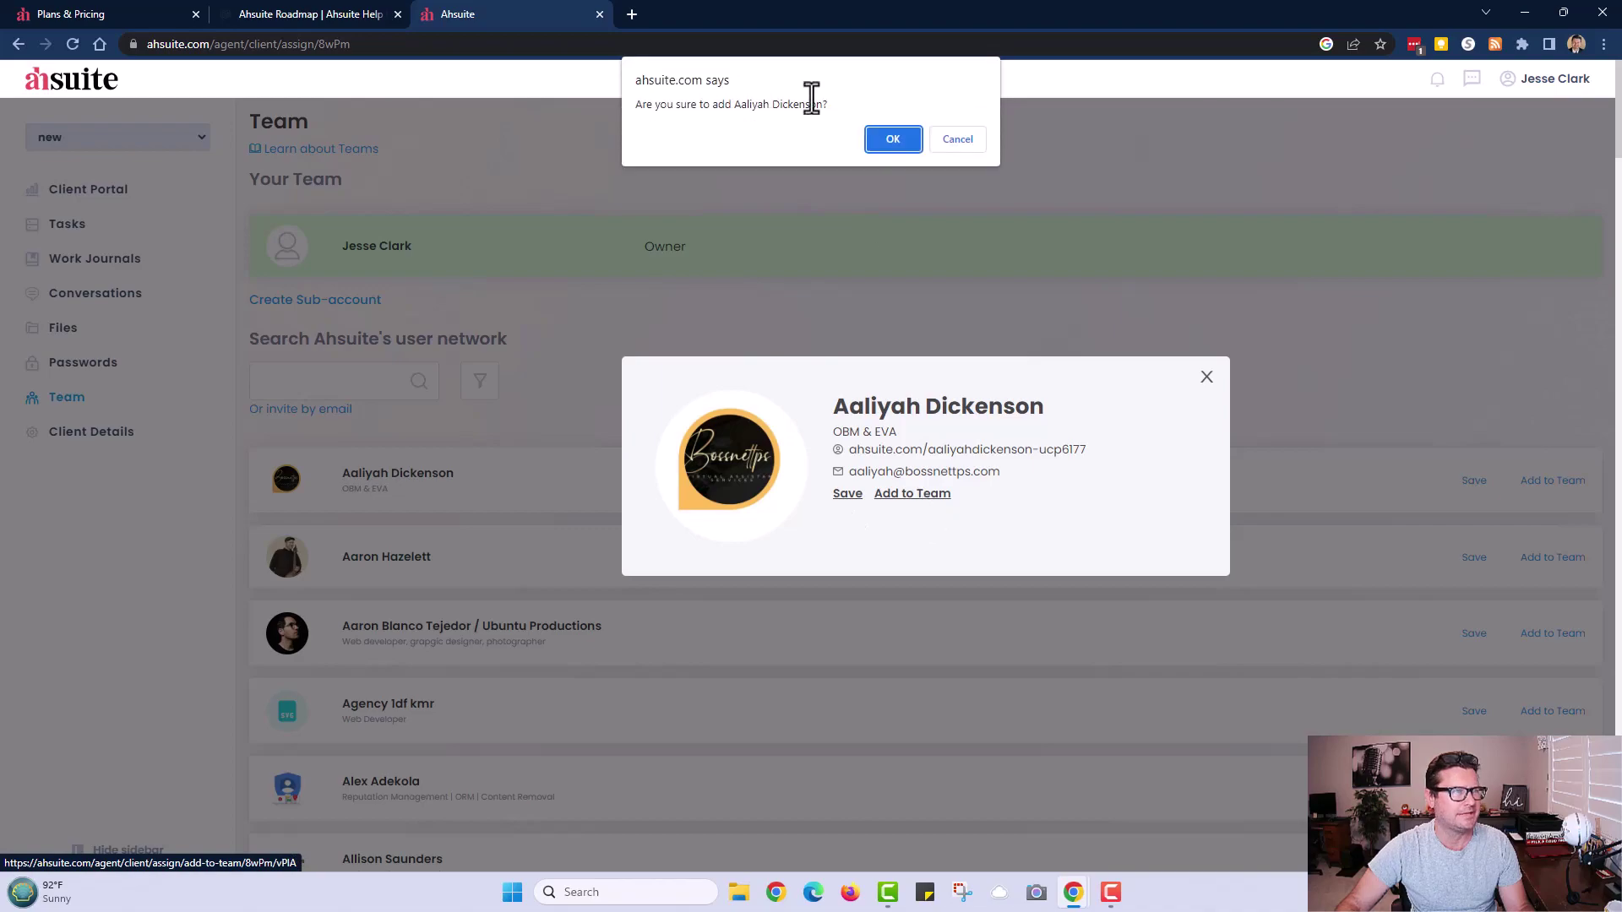
left_click(889, 138)
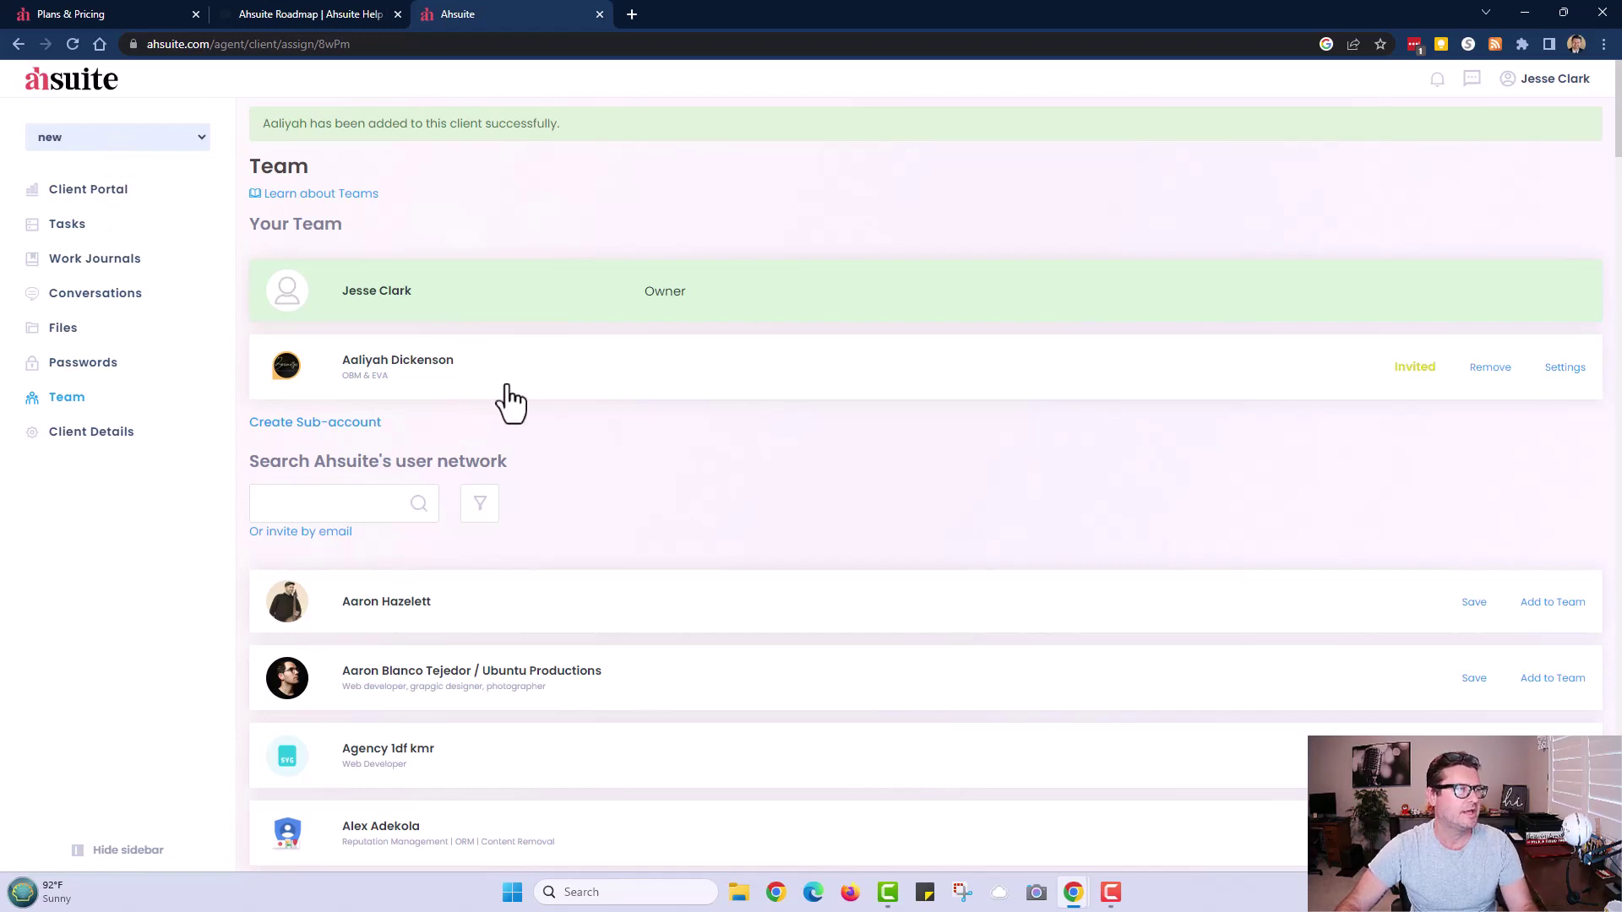
Update the team member's settings with Client Portal and Client Details access, then view the client's details.
left_click(1564, 372)
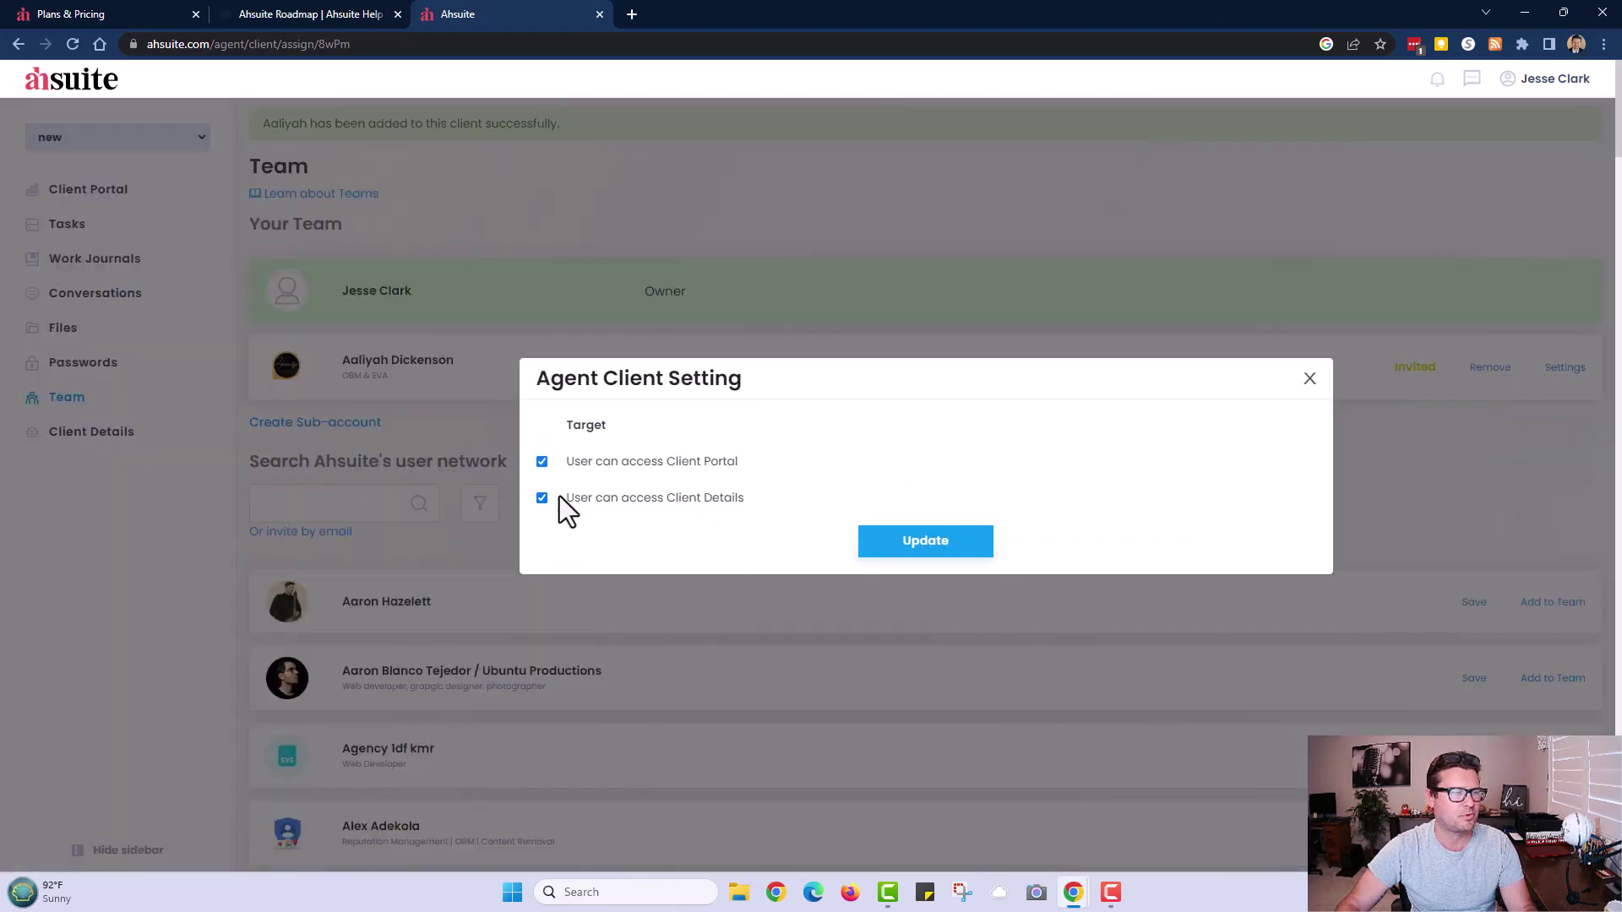
left_click(909, 551)
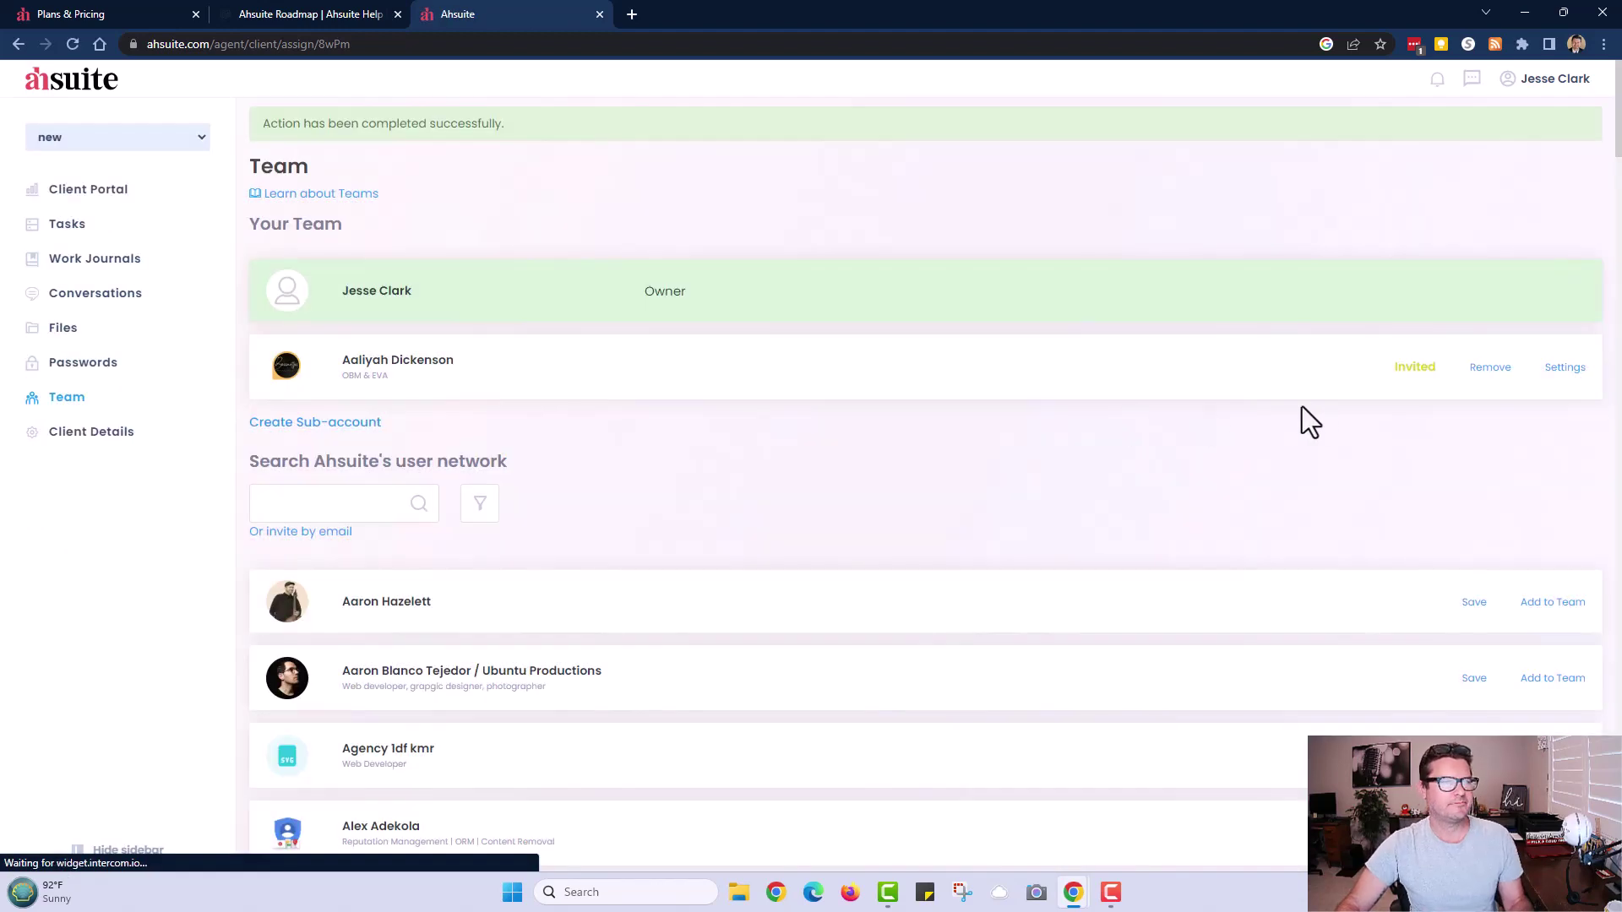
left_click(95, 440)
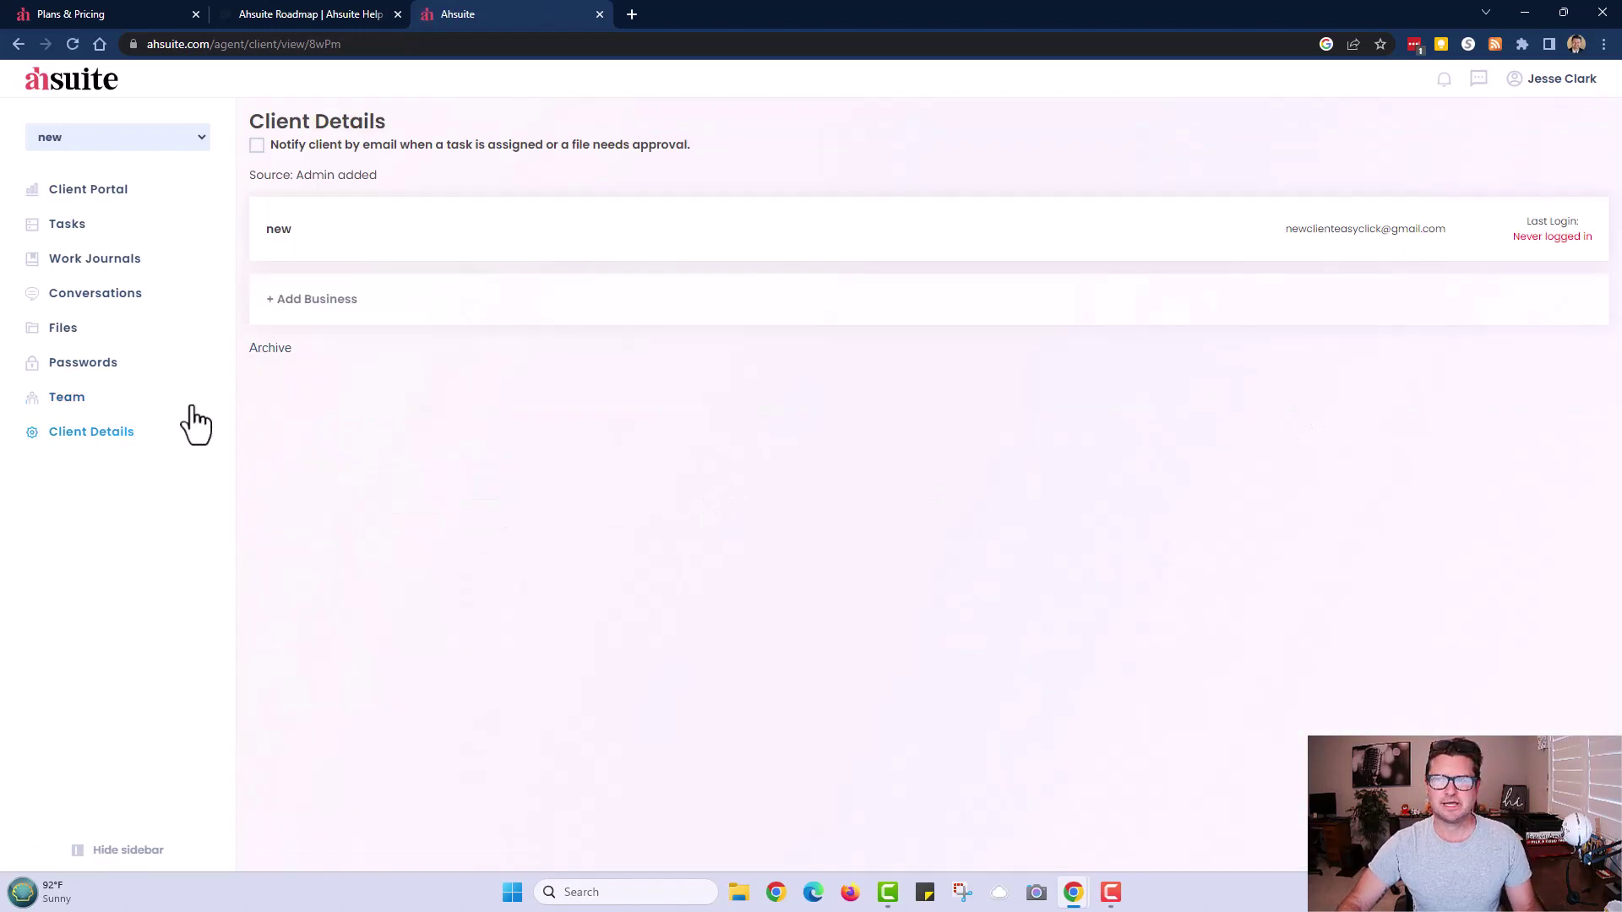
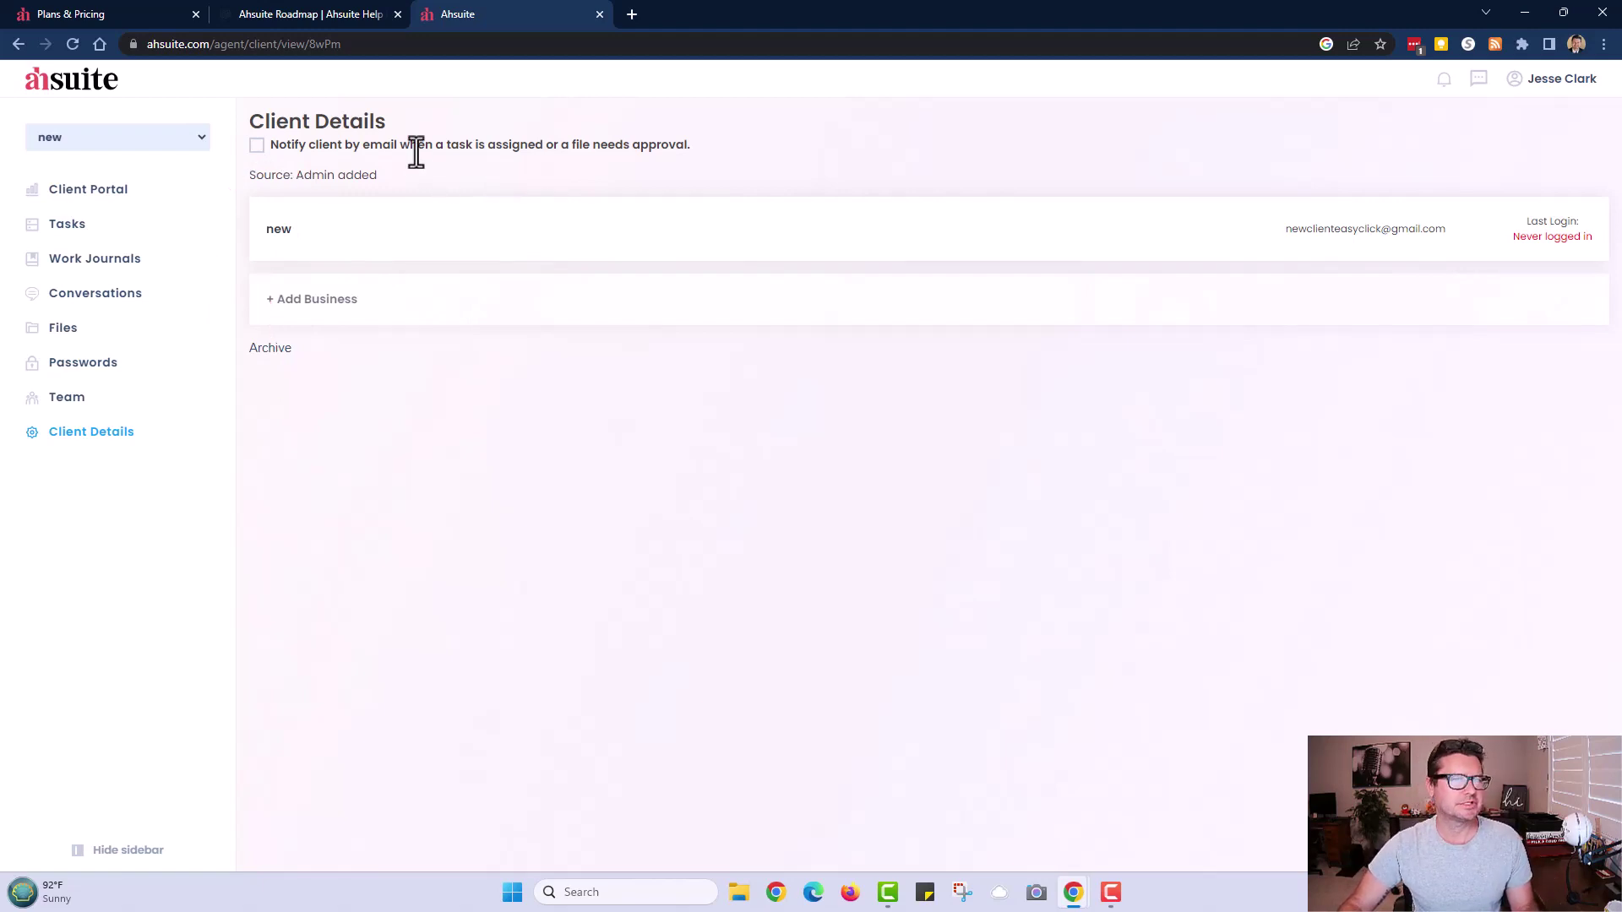
Enable email notifications for client new and review the test task in the Tasks list.
left_click(257, 145)
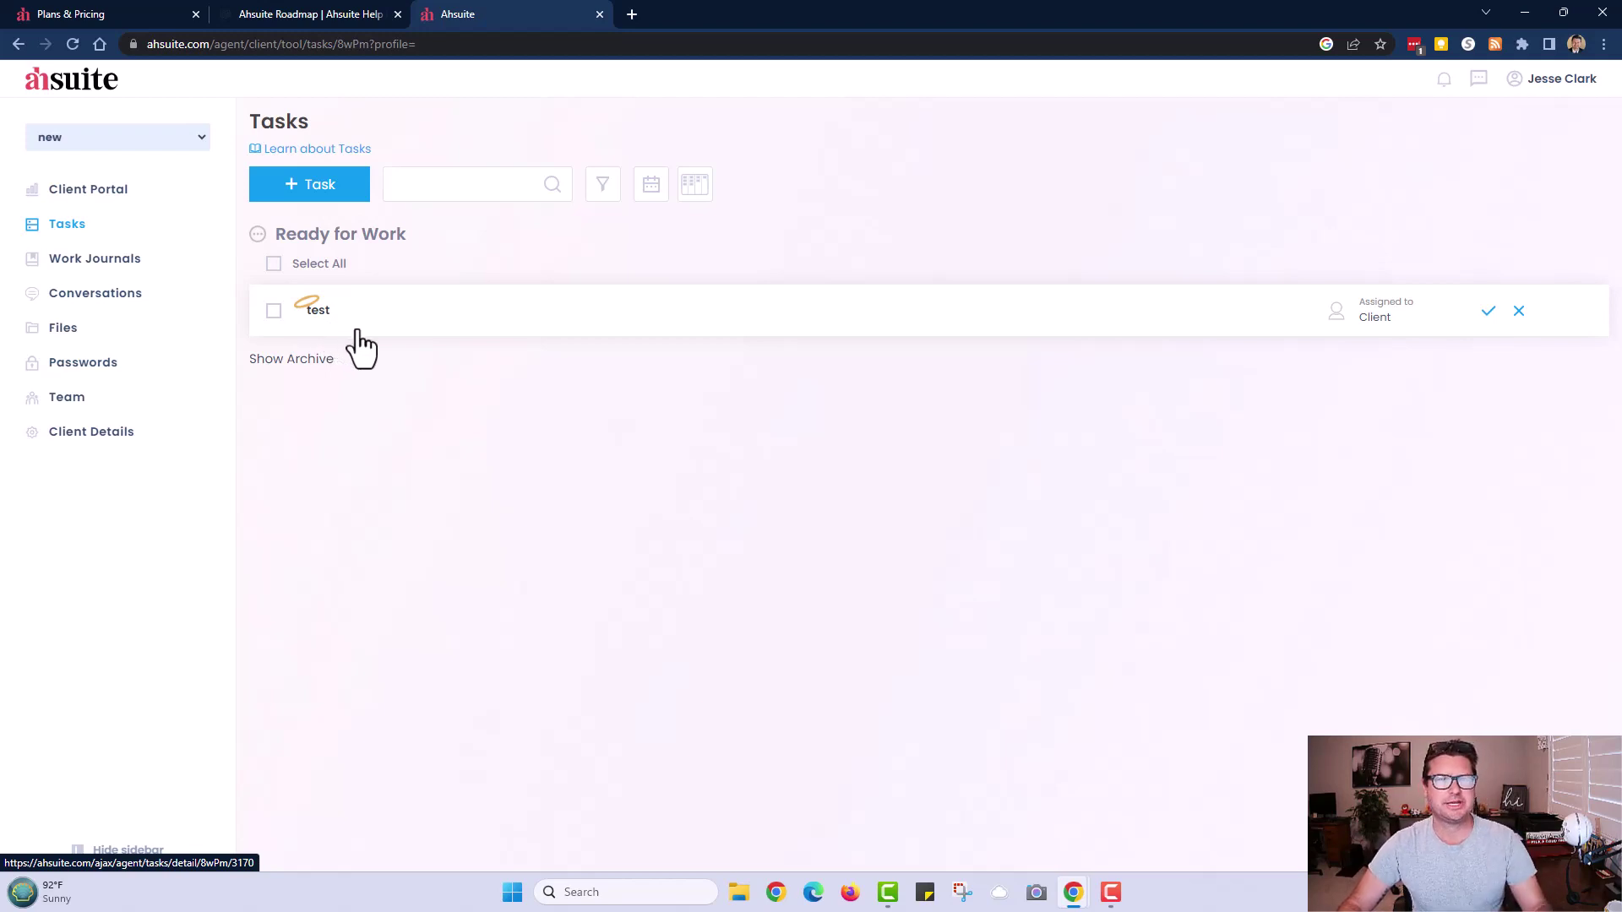
left_click(406, 343)
left_click(453, 354)
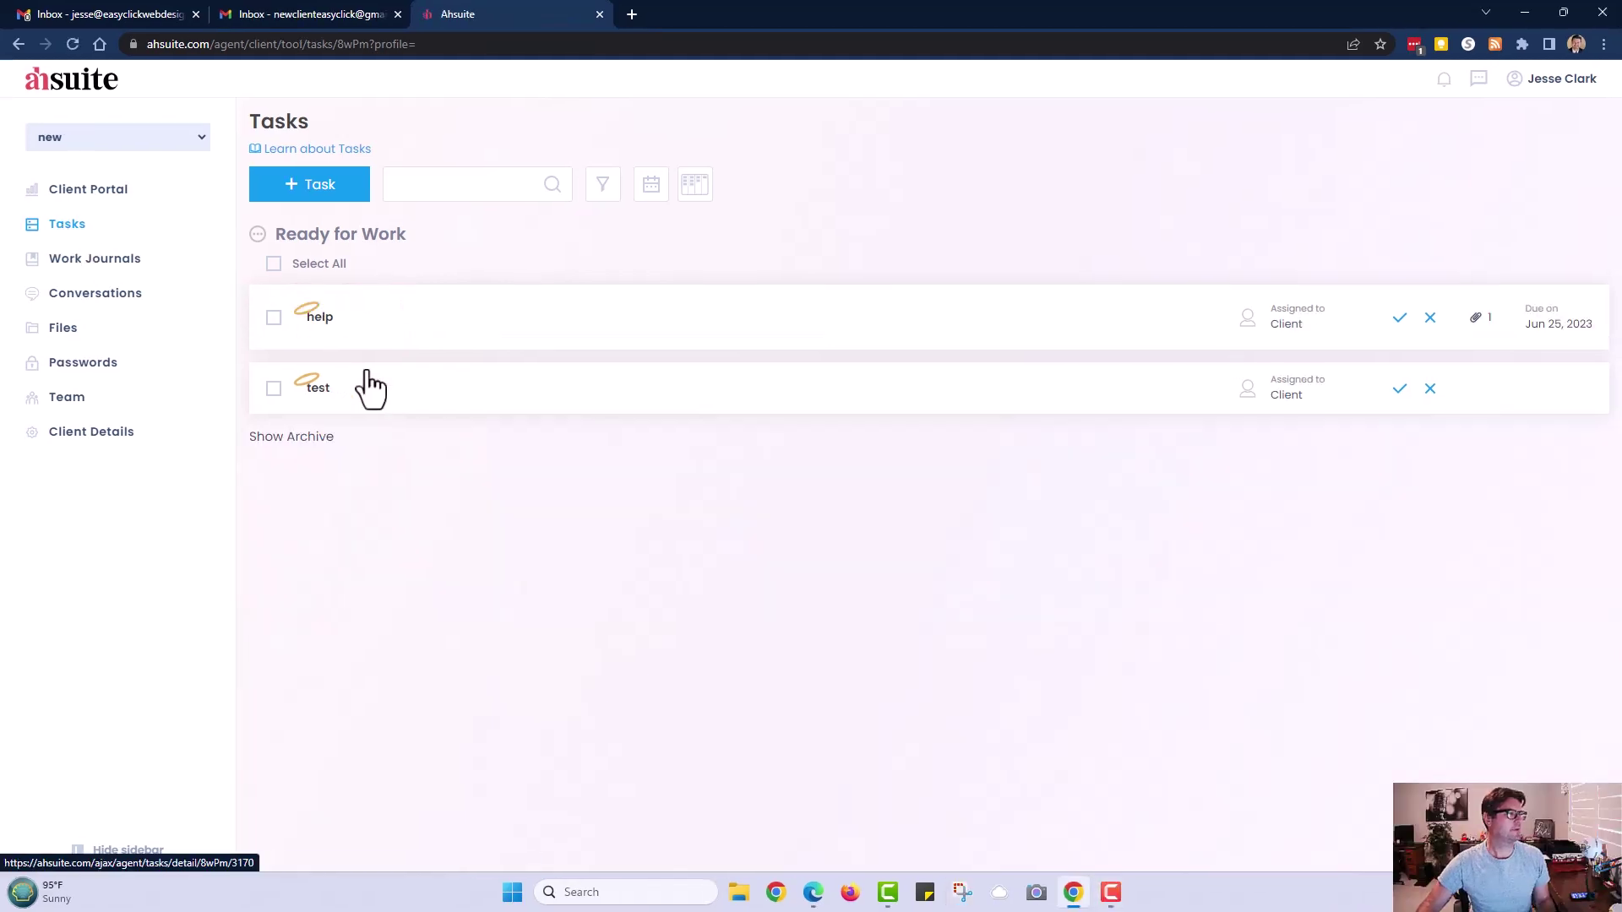
Create a task named 'test' and assign it to the client.
left_click(284, 194)
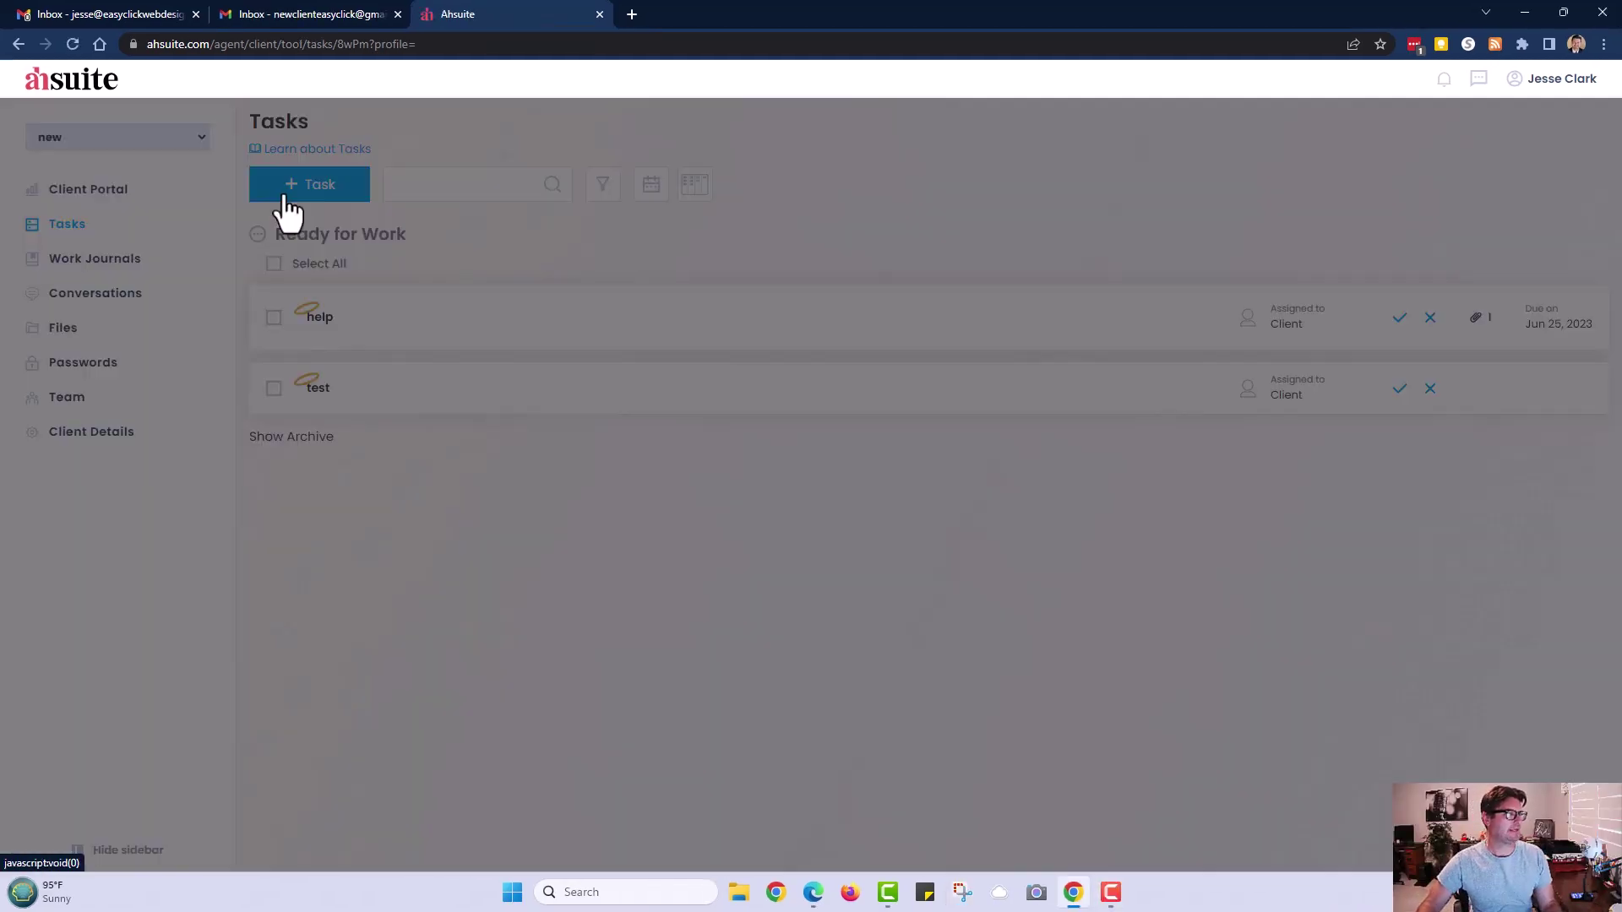
left_click(754, 471)
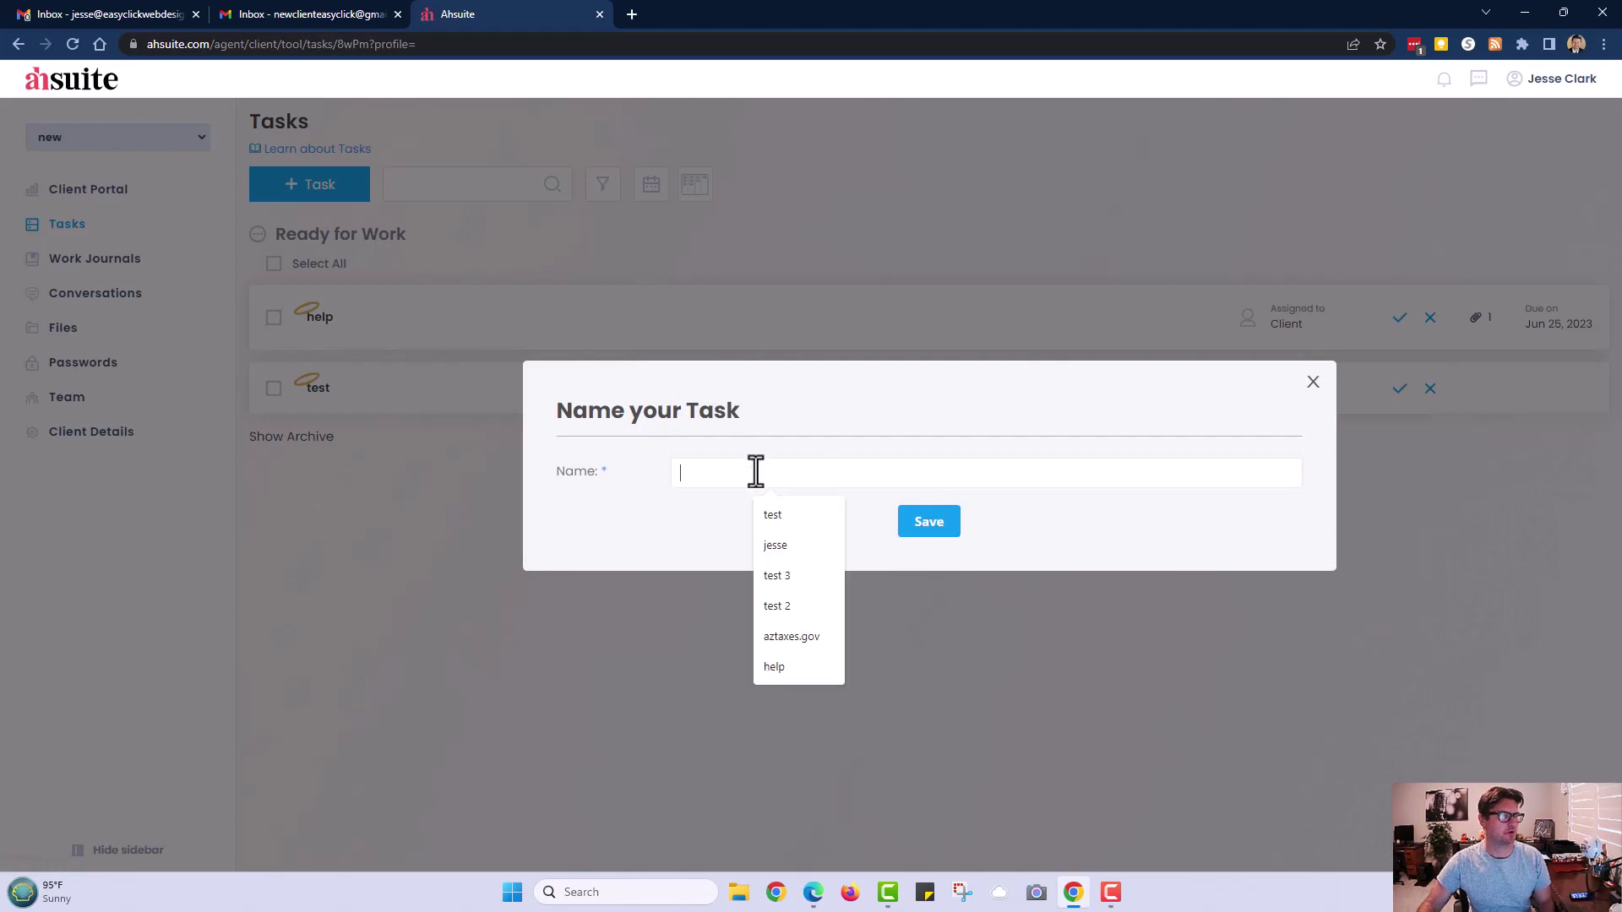
type("test")
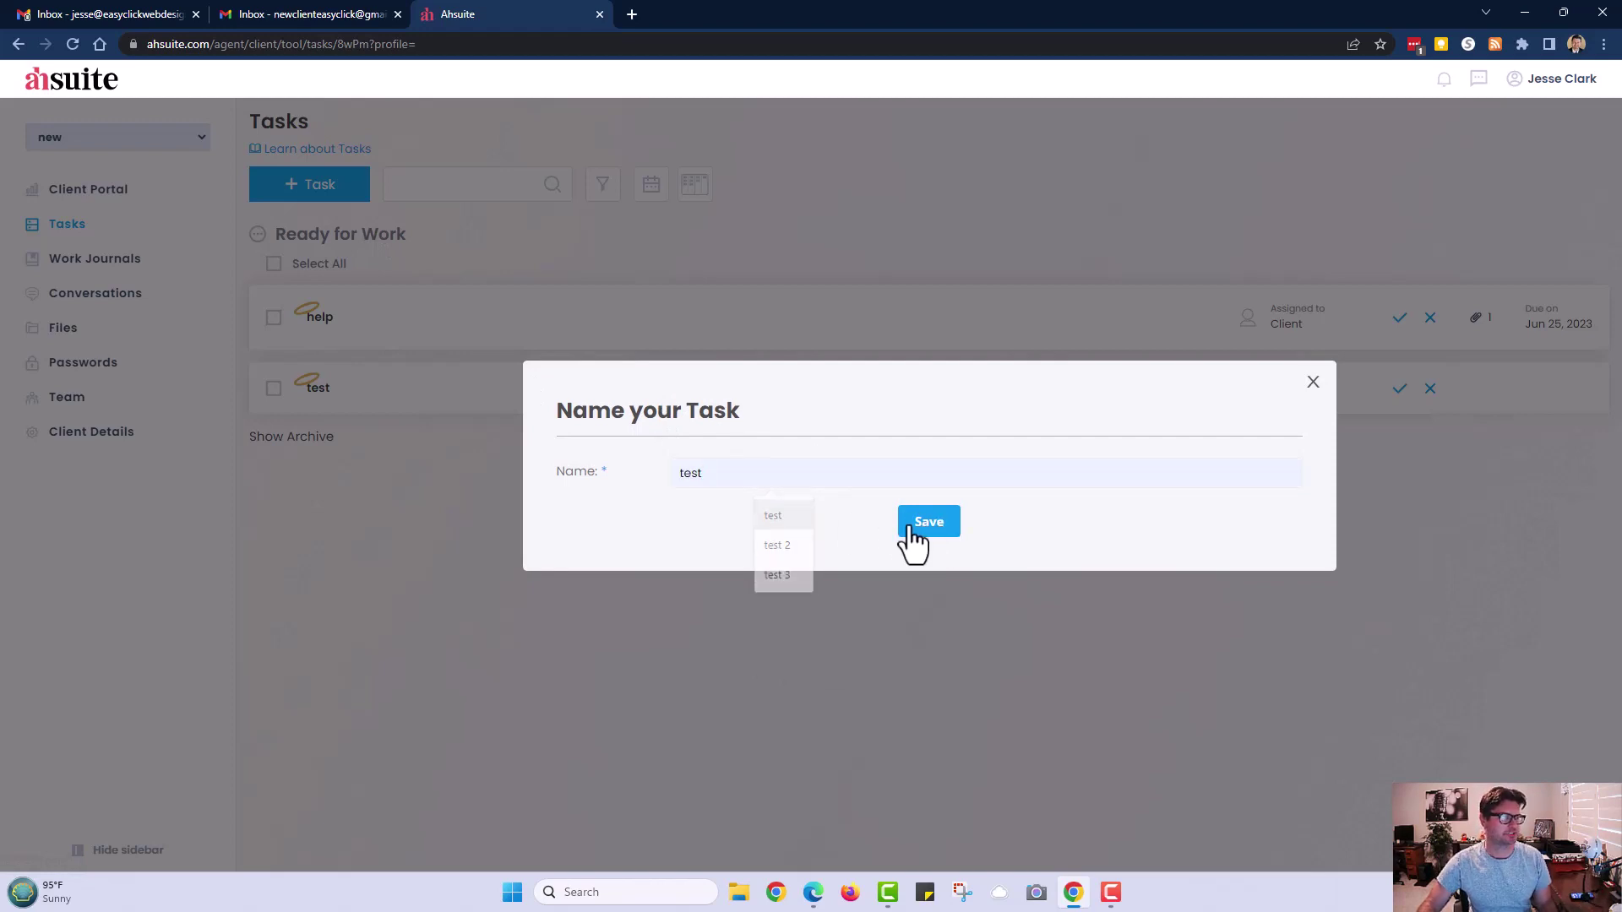
left_click(912, 526)
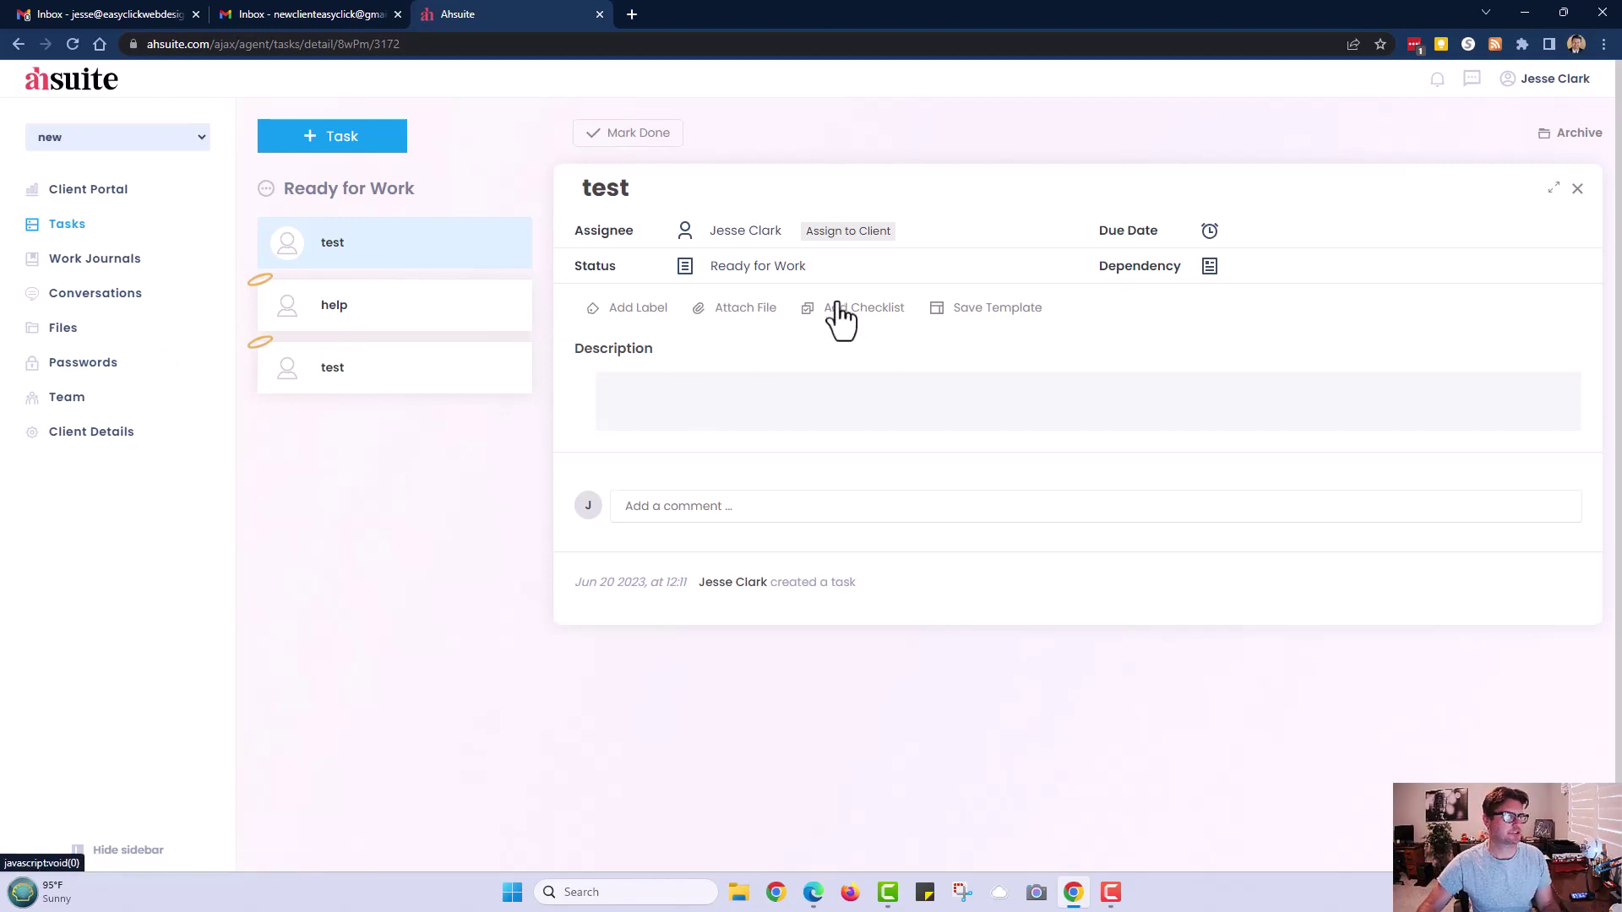
left_click(870, 247)
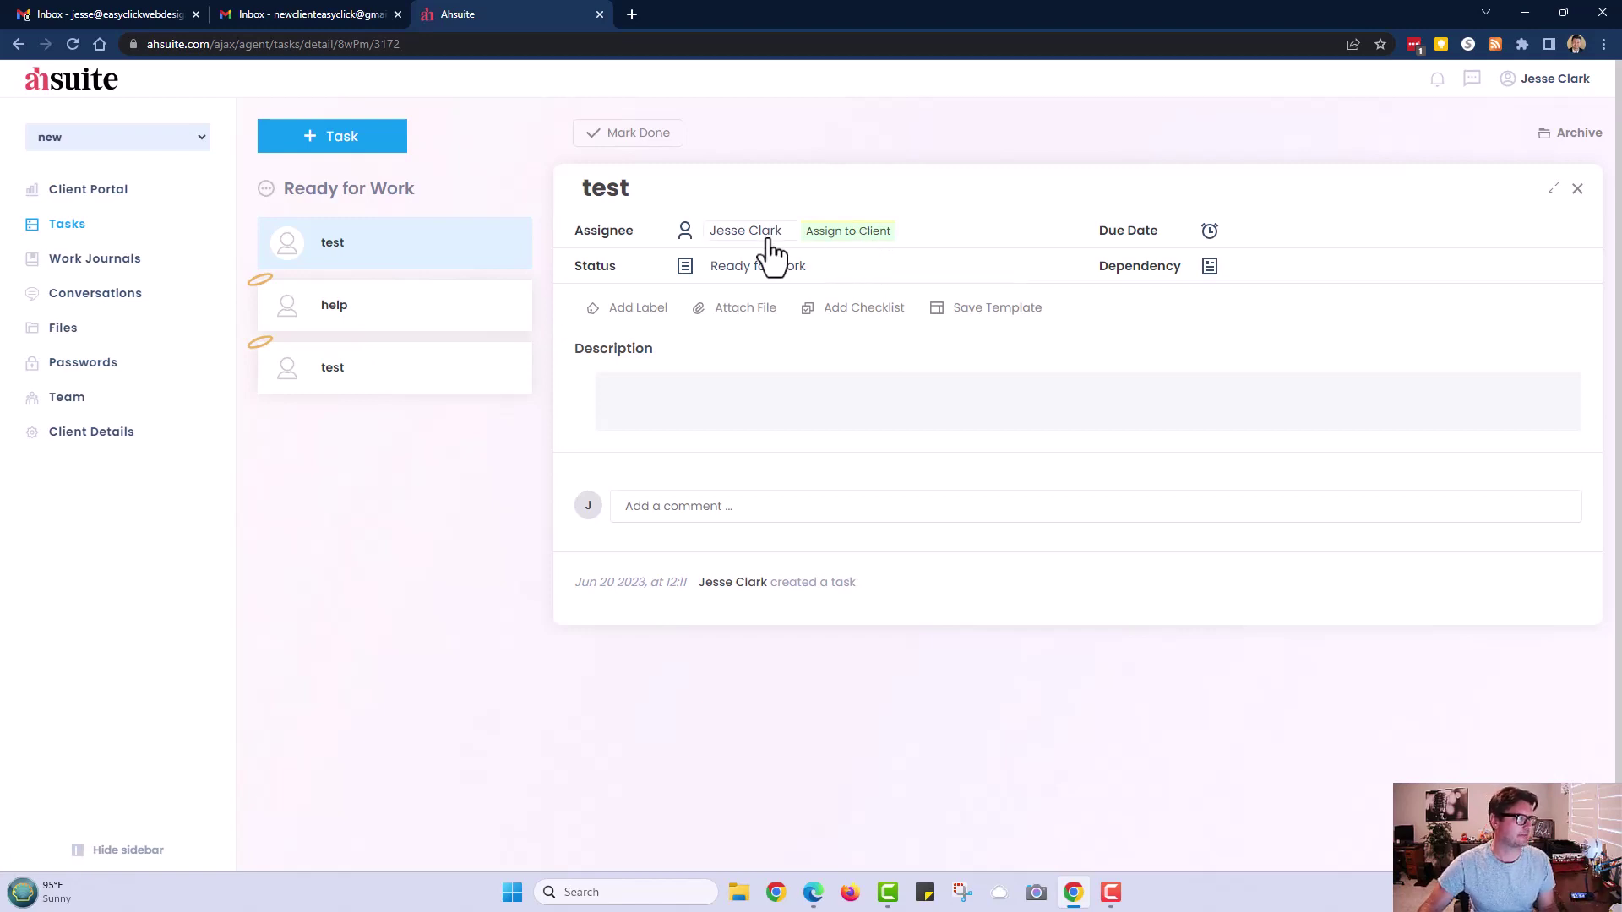
Set the test conversation's members to Client plus All Team and update it.
left_click(105, 296)
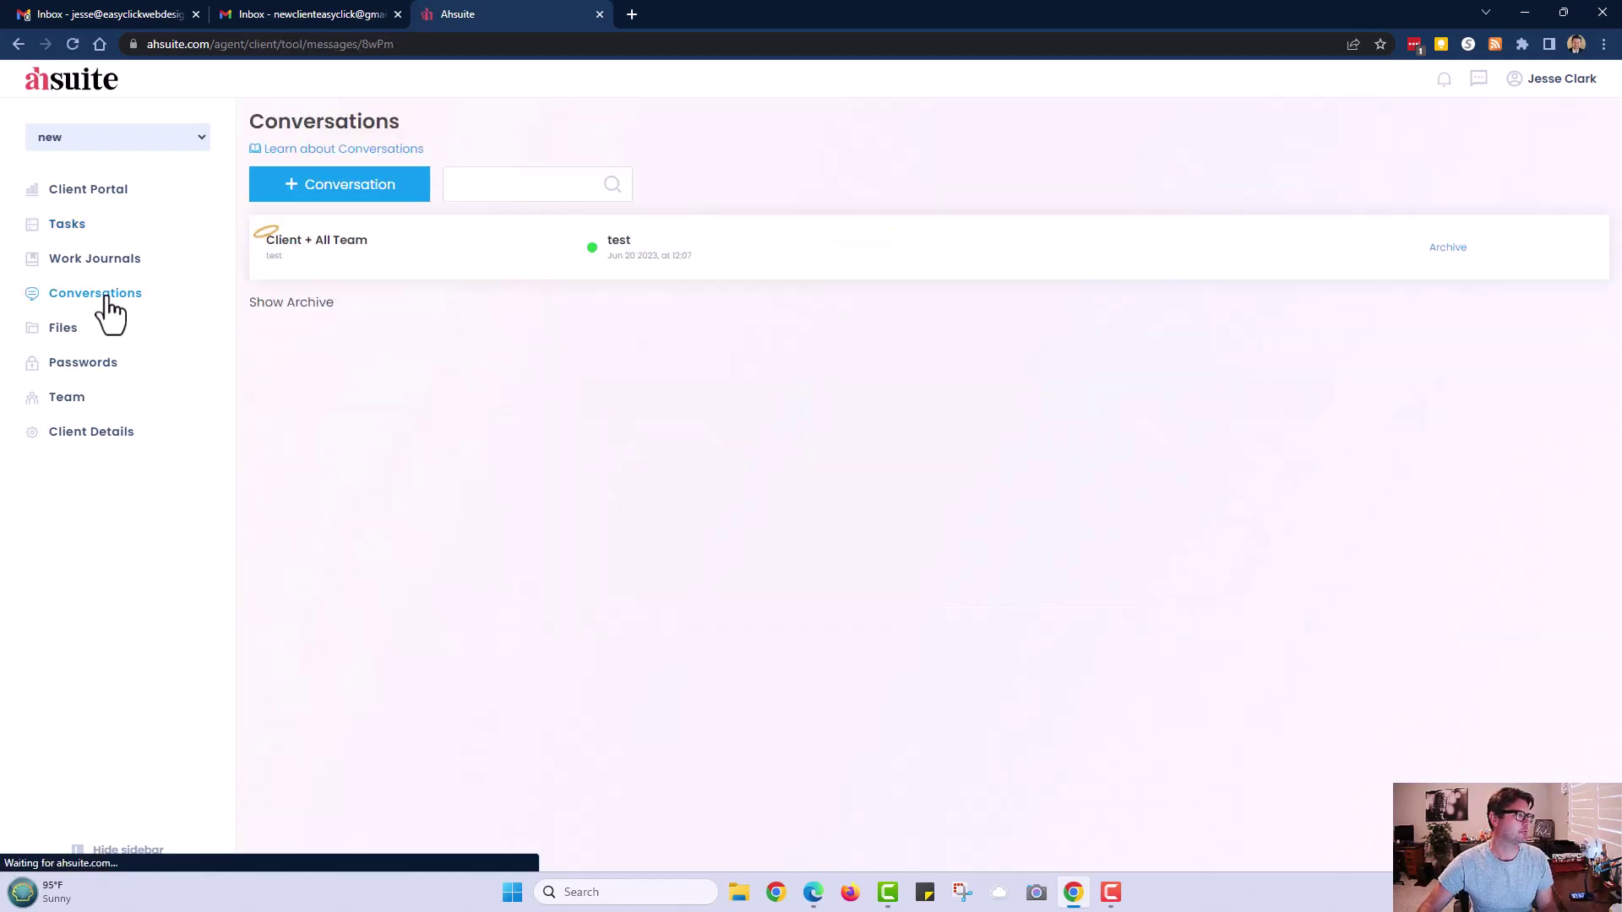
left_click(606, 272)
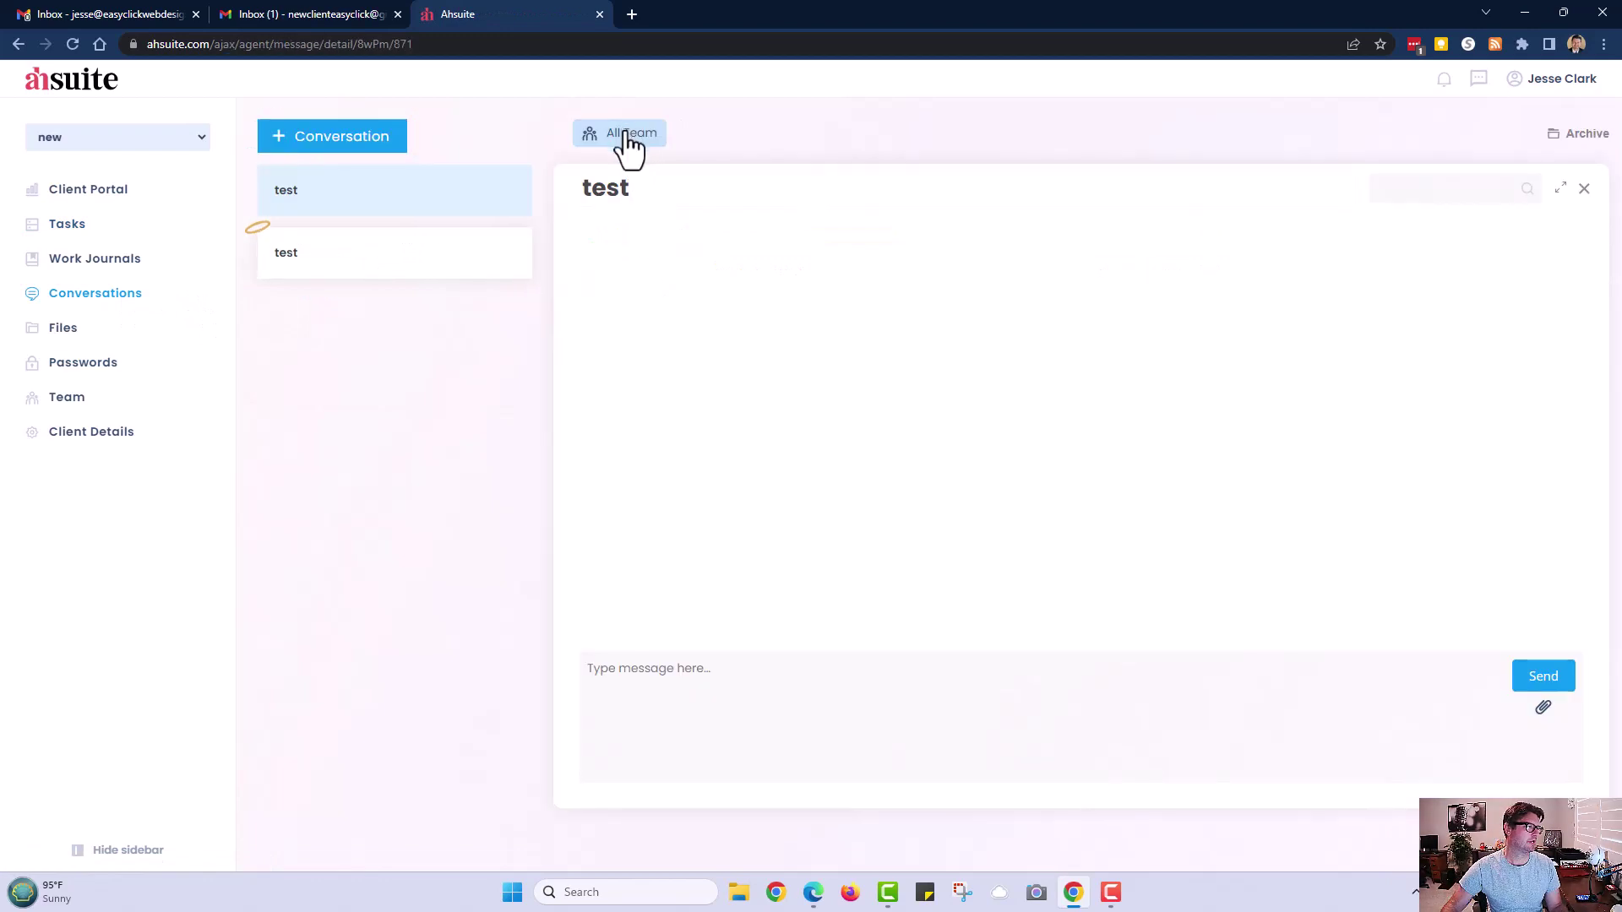
left_click(639, 157)
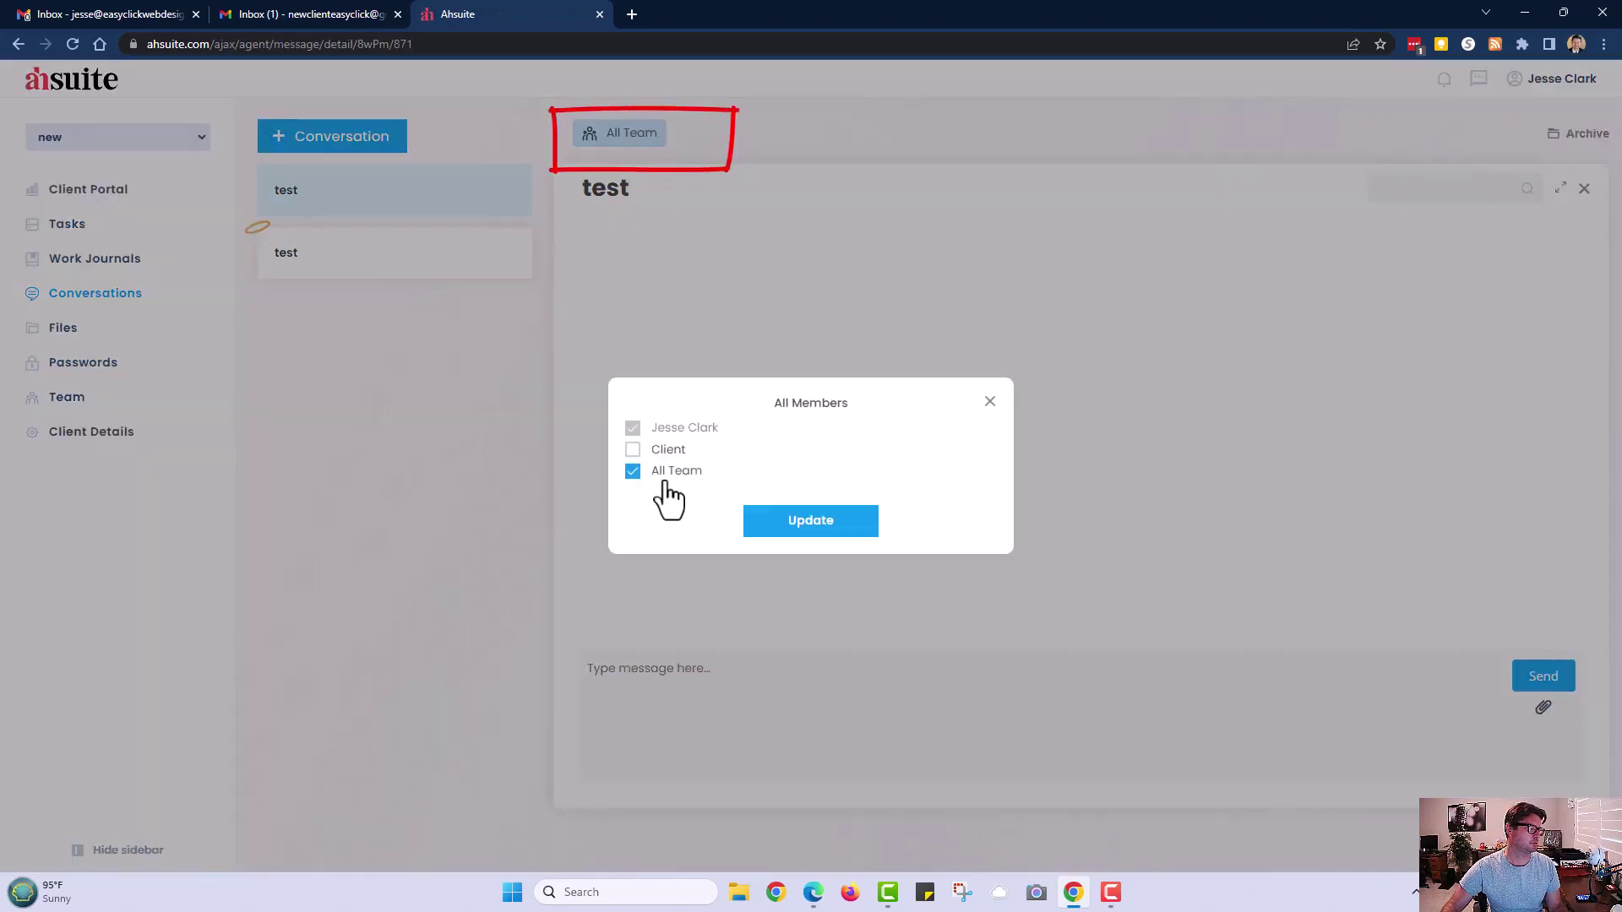
left_click(633, 451)
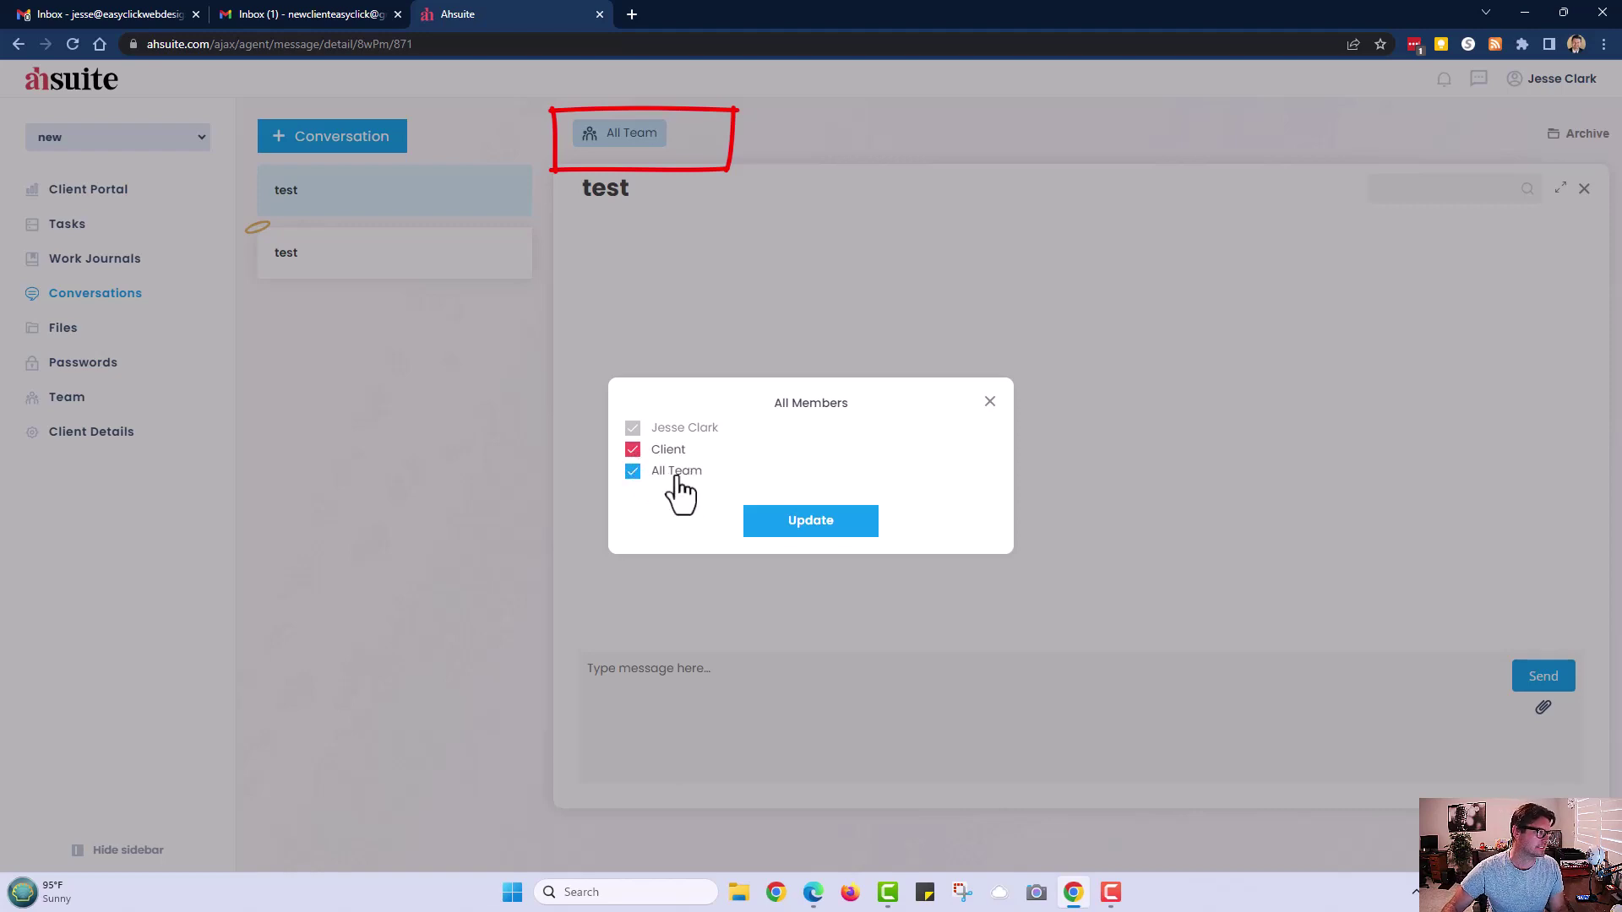
left_click(633, 471)
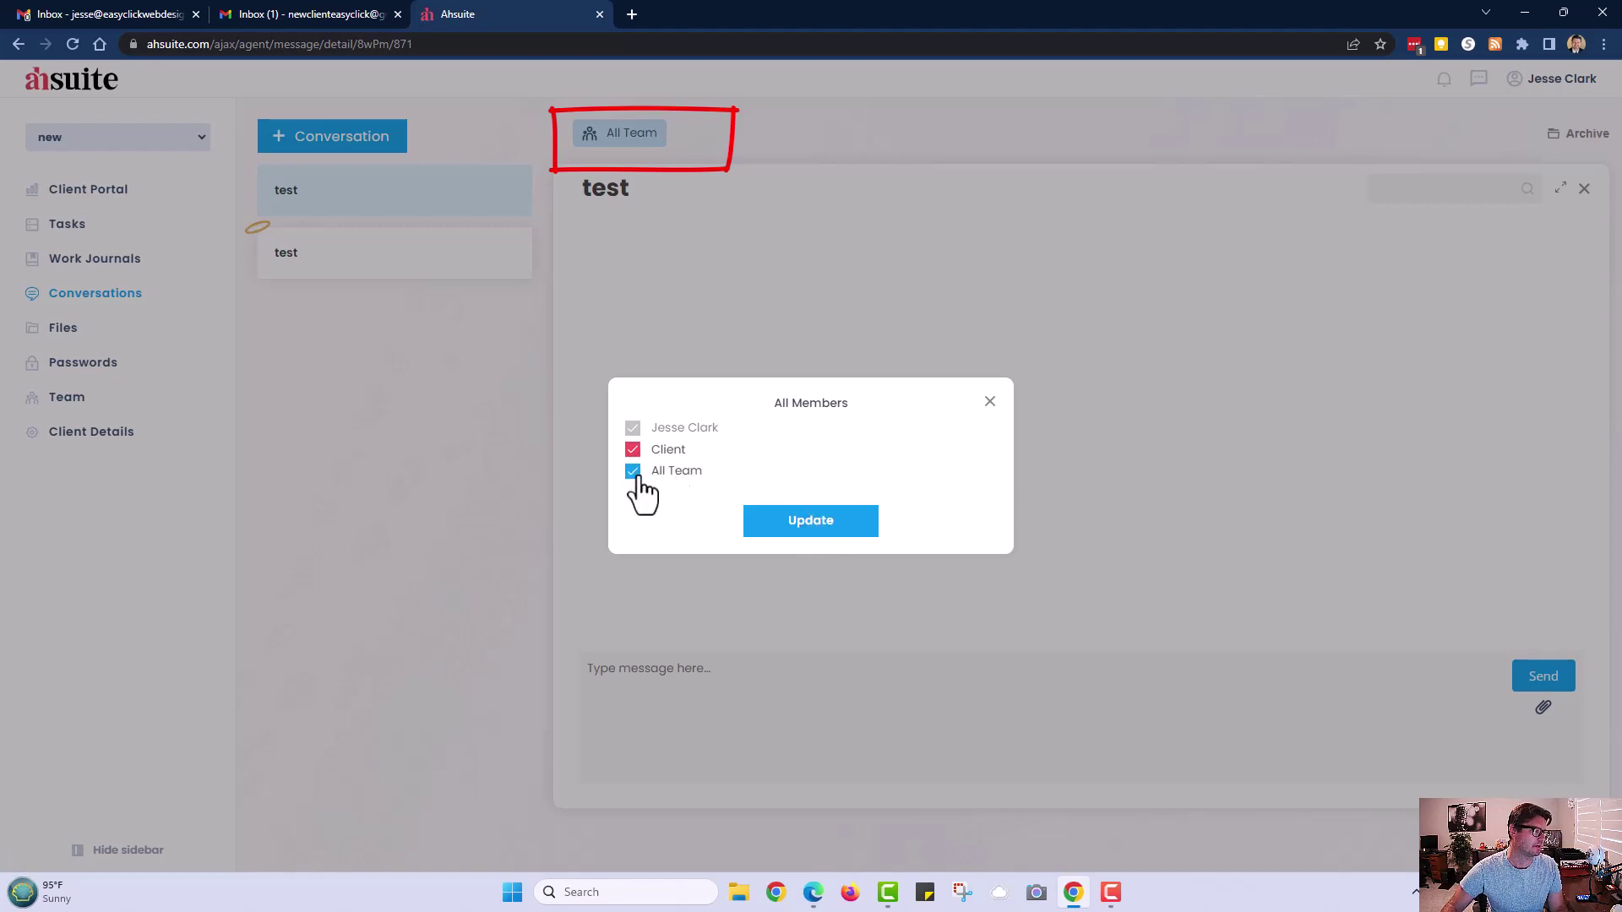
left_click(633, 460)
left_click(813, 530)
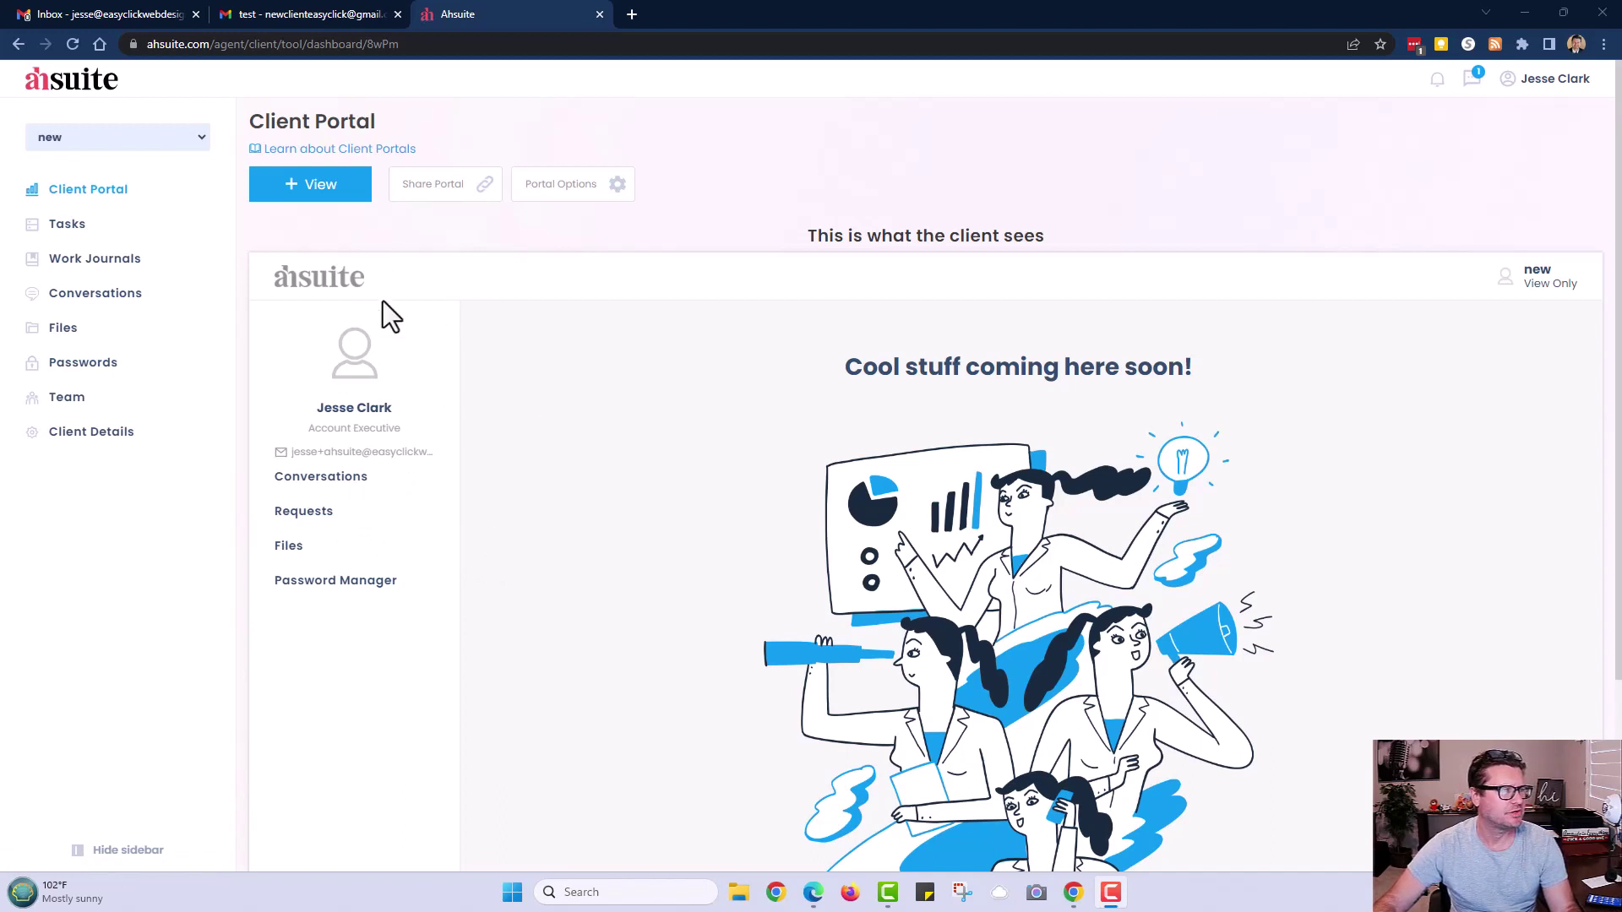
Create a client portal view named 'welcome video'.
left_click(328, 194)
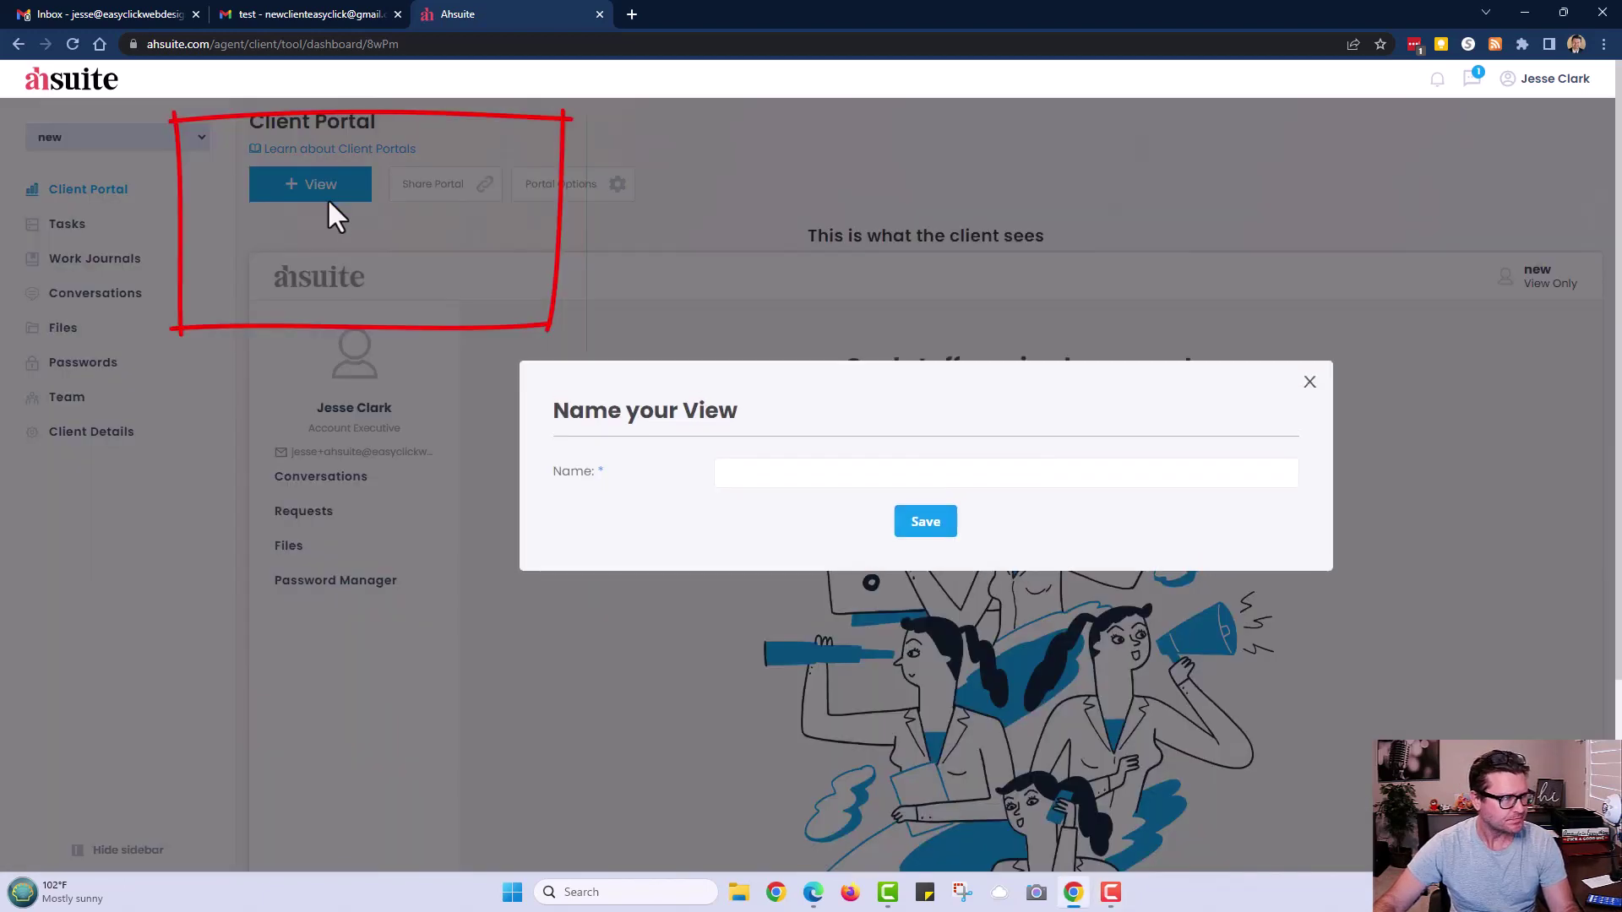
left_click(802, 474)
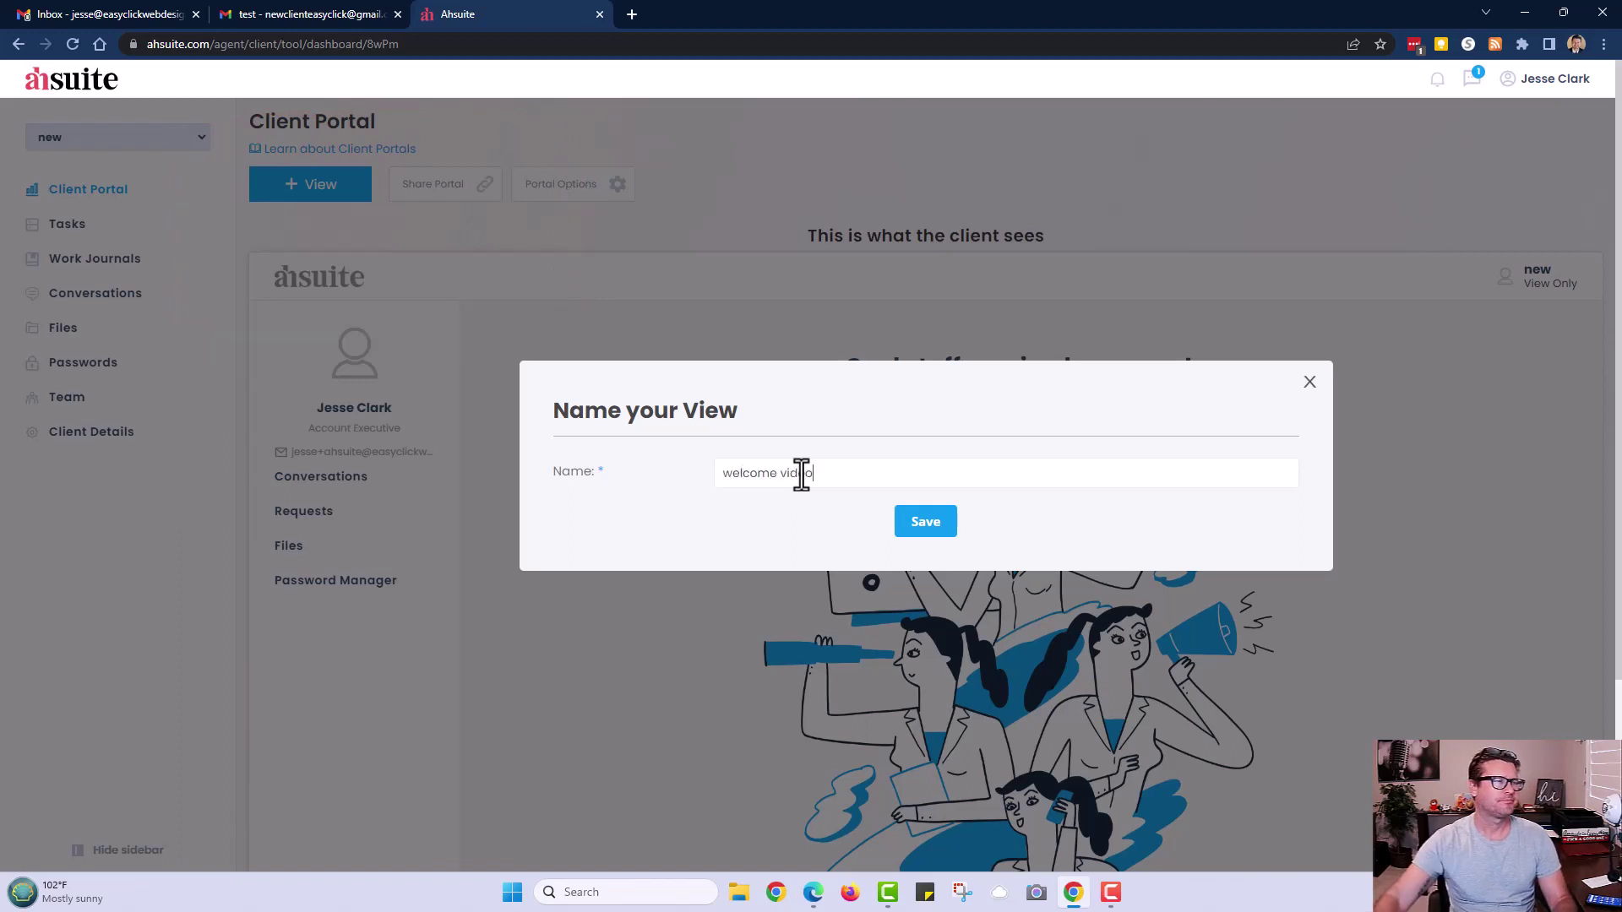
left_click(930, 527)
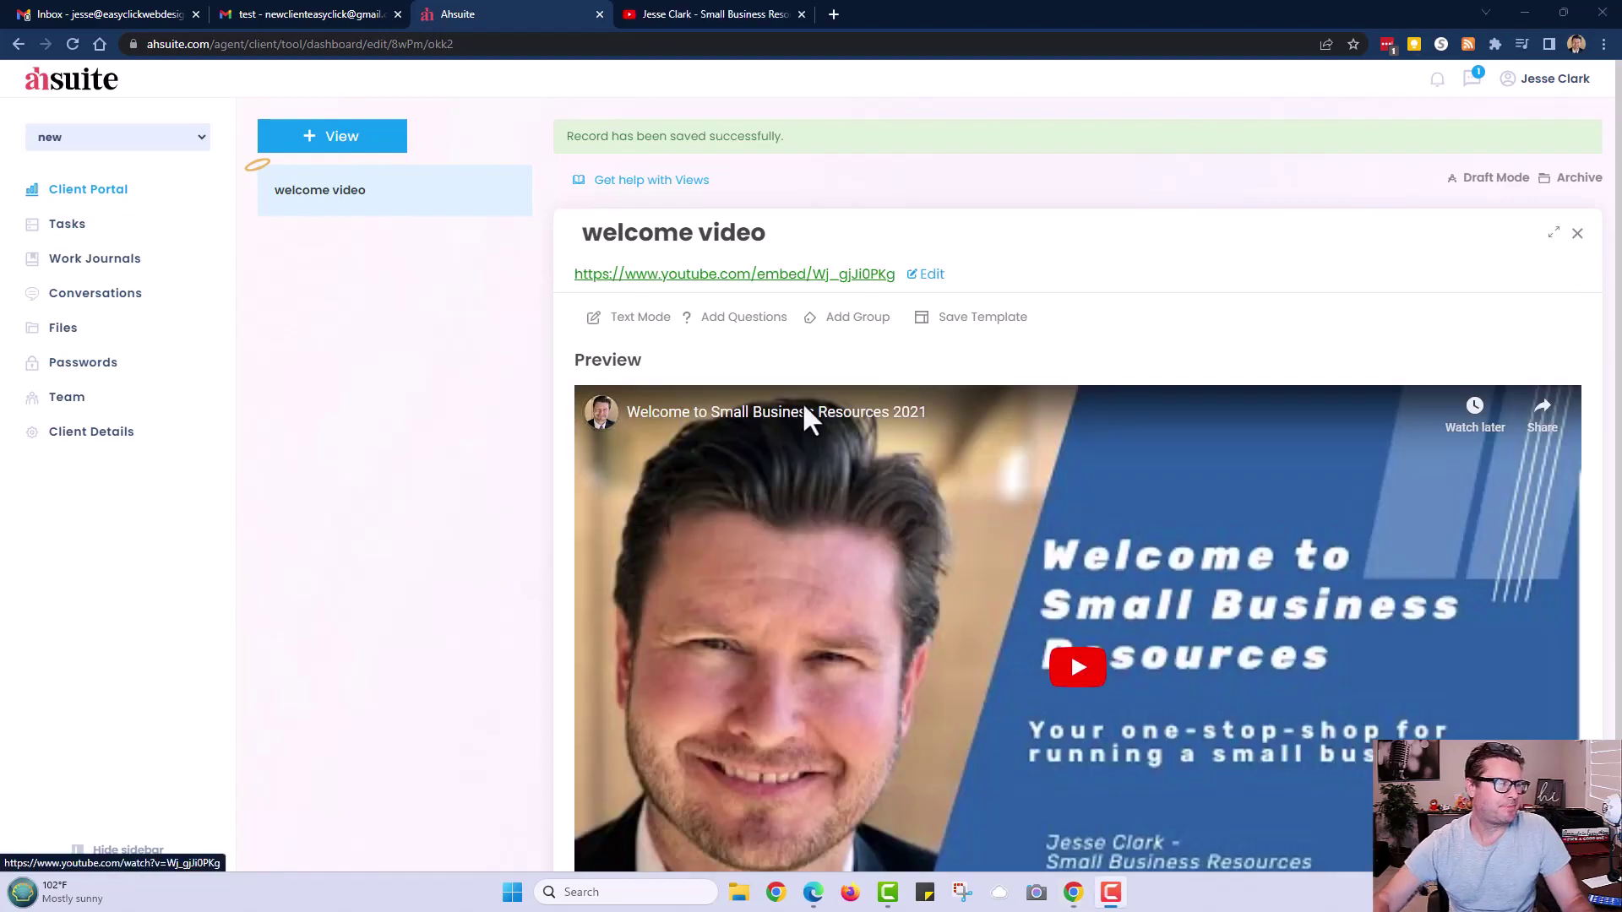
Embed the 'Welcome to Small Business Resources' YouTube video URL in the view and check the preview.
left_click(686, 12)
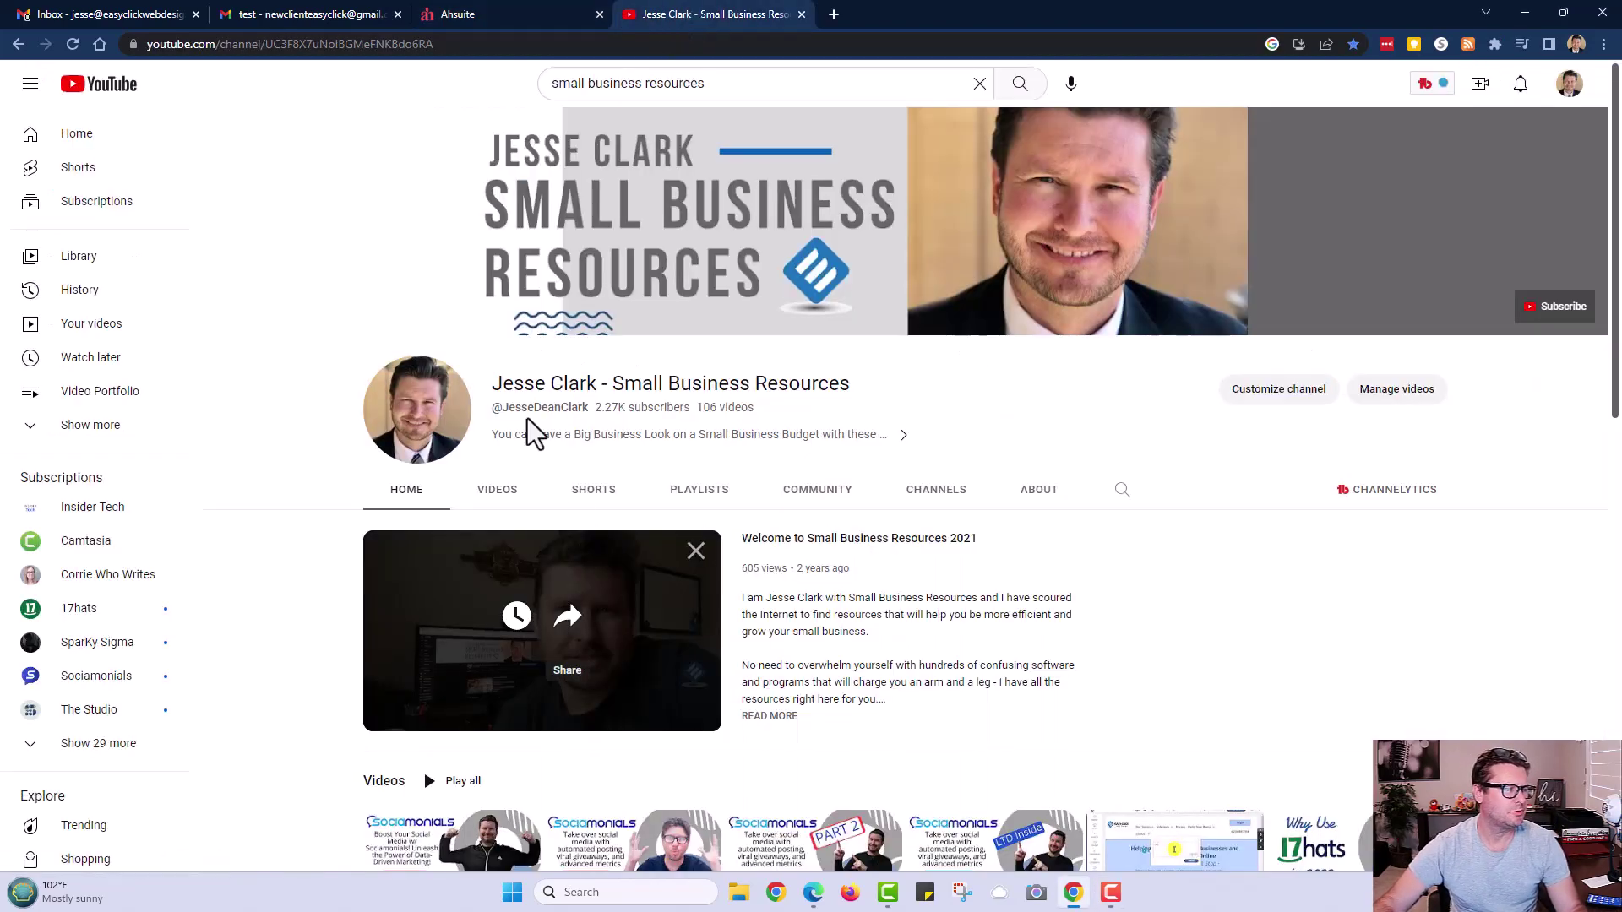
left_click(511, 15)
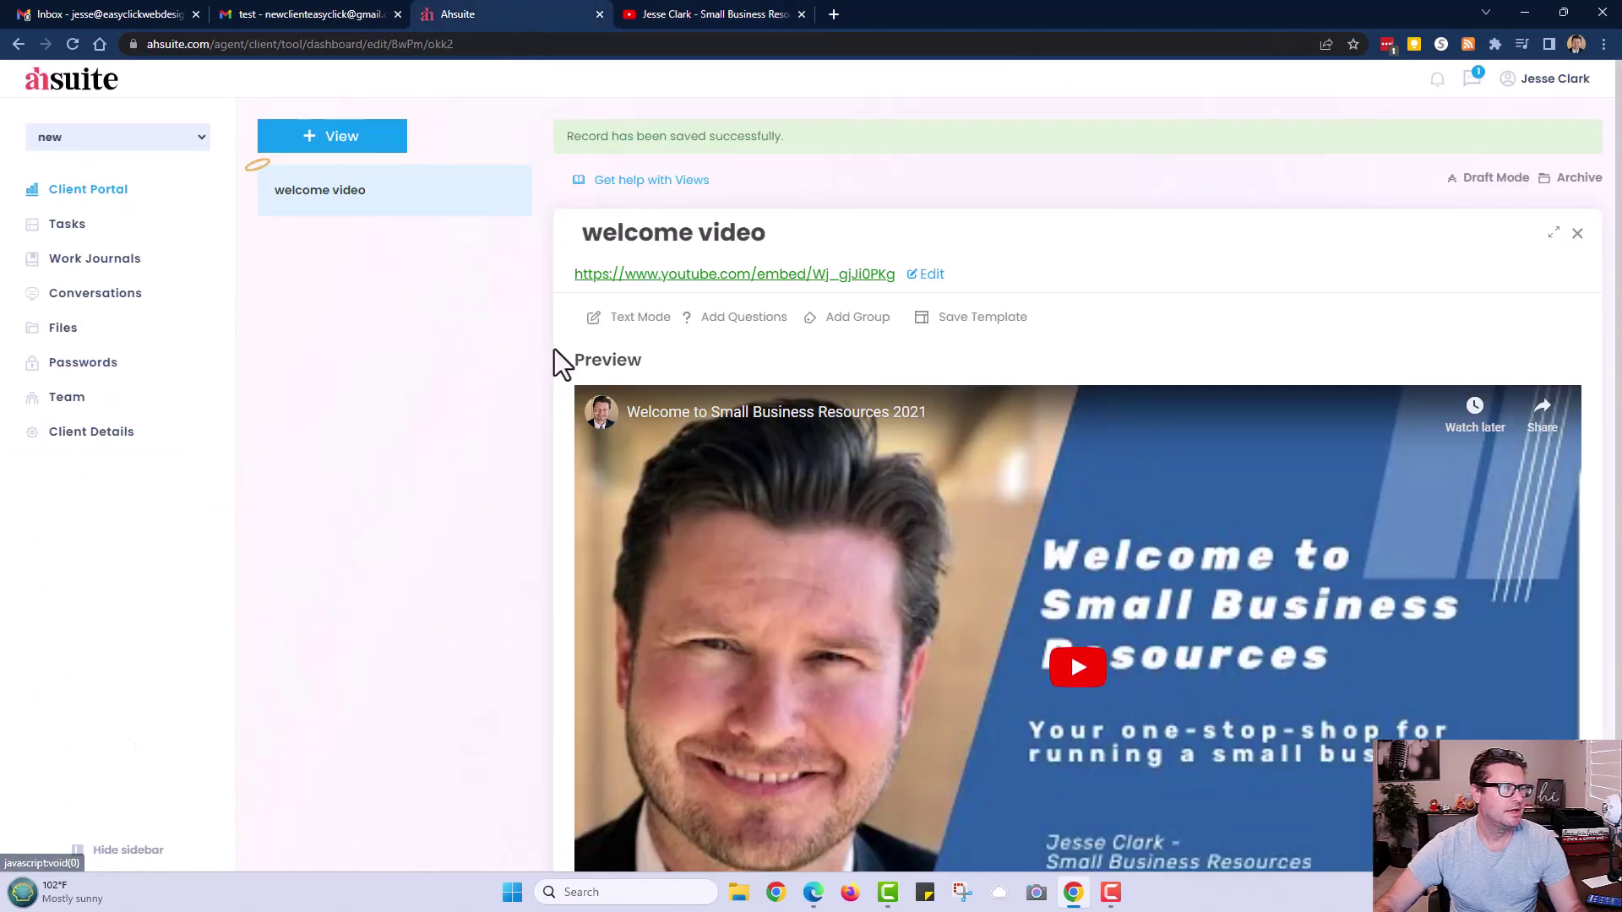
scroll(771, 550, "down", 2)
scroll(775, 550, "up", 1)
scroll(776, 549, "up", 1)
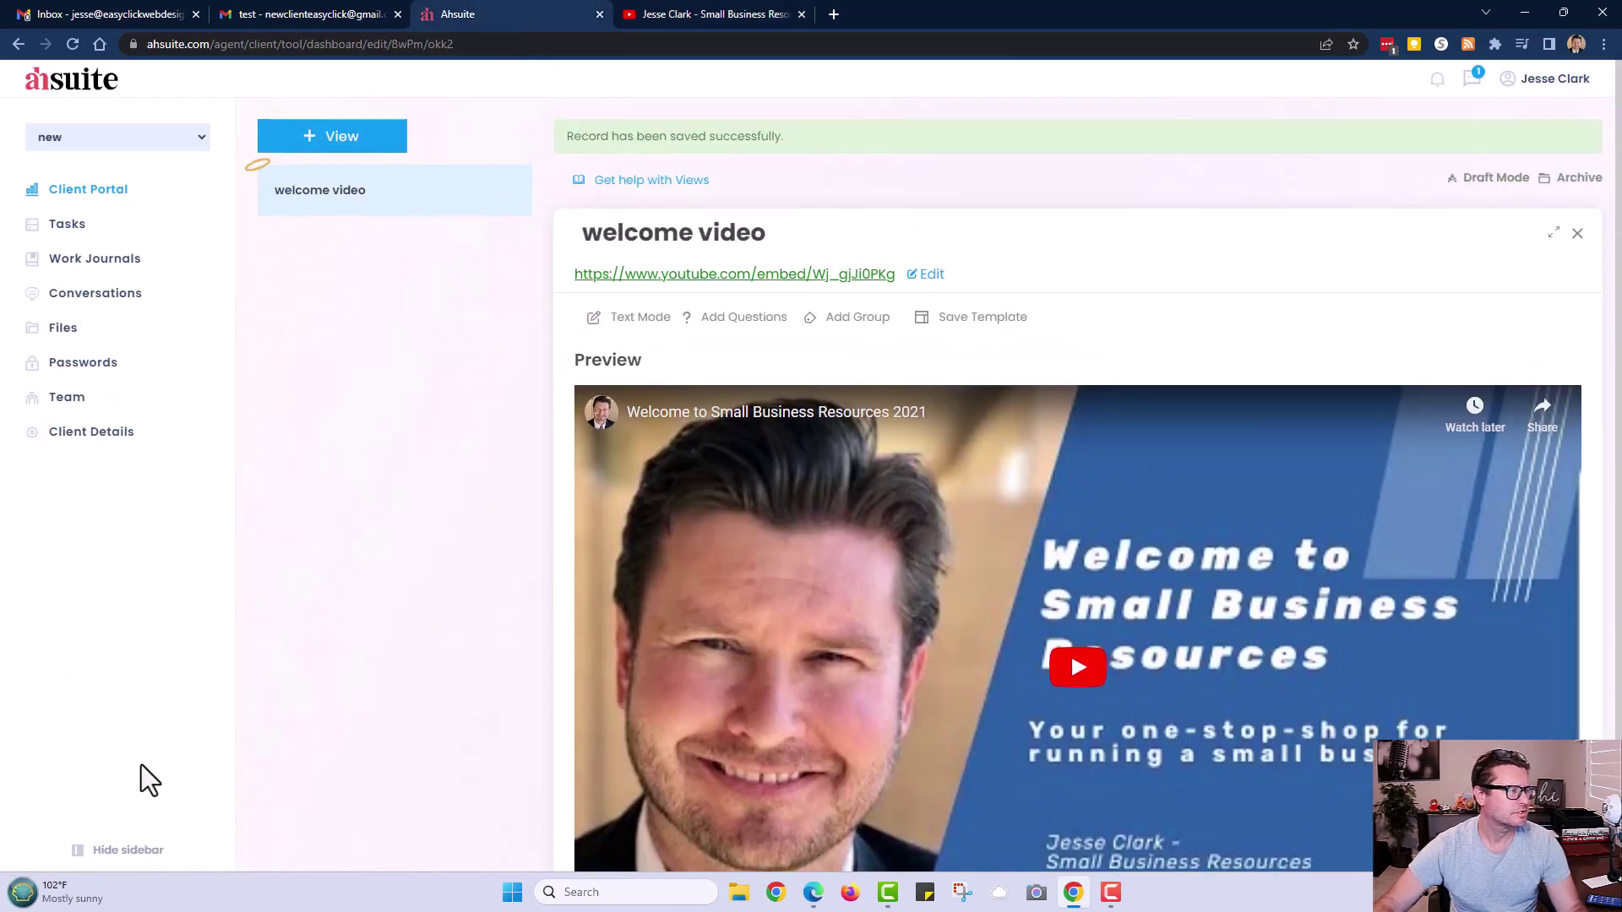
Reload the client's portal in Edge, view the welcome video page, then return to Chrome.
left_click(813, 892)
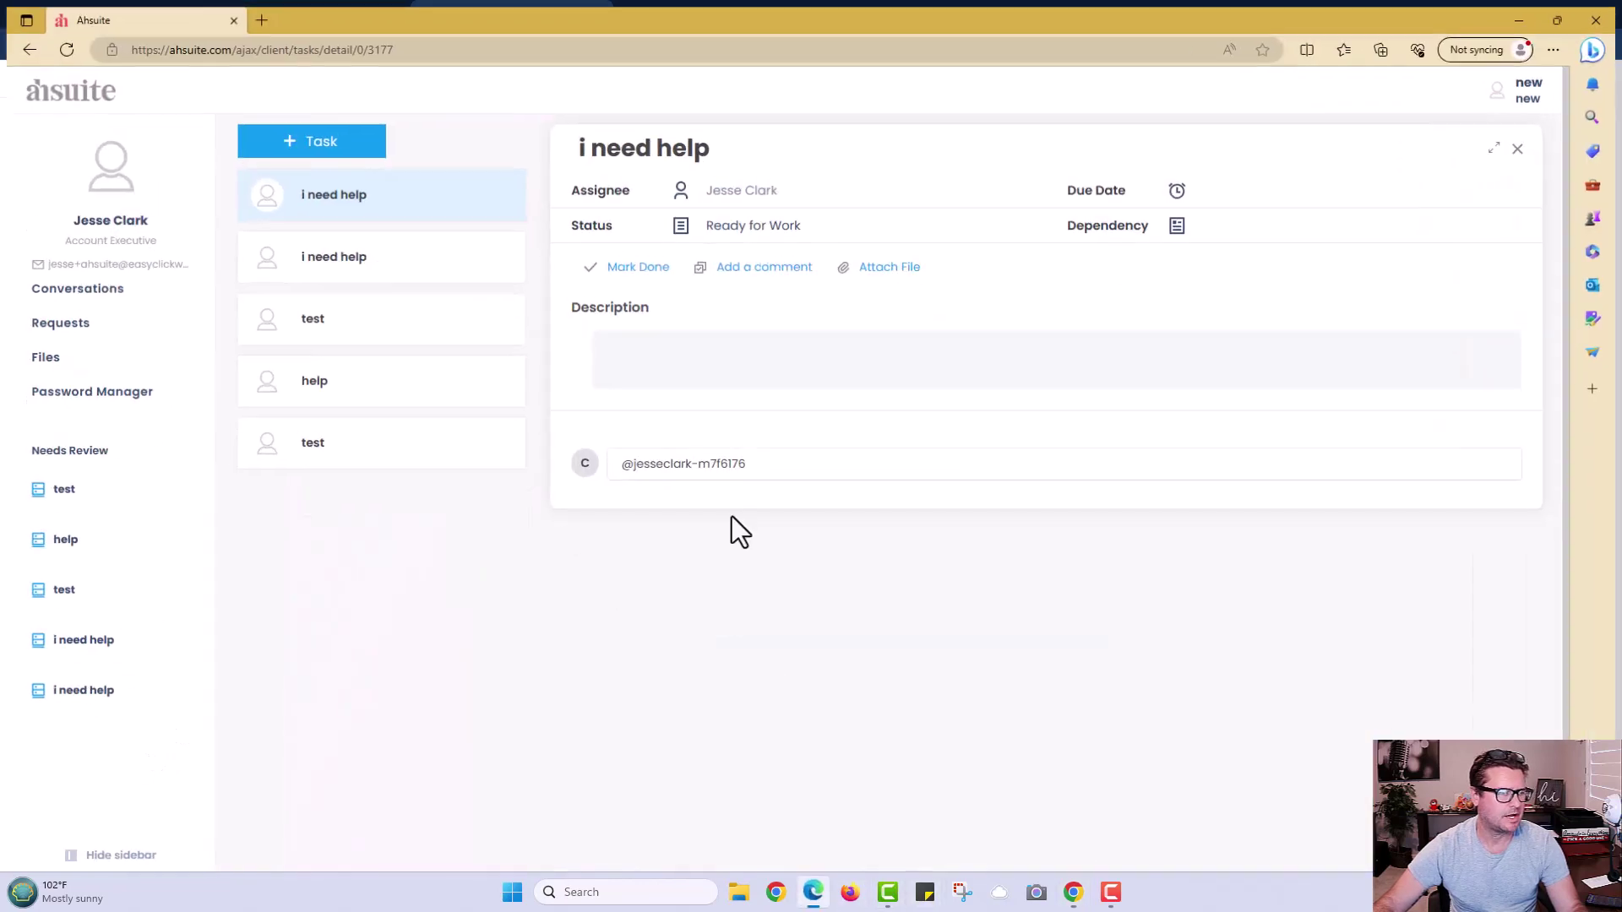
left_click(60, 41)
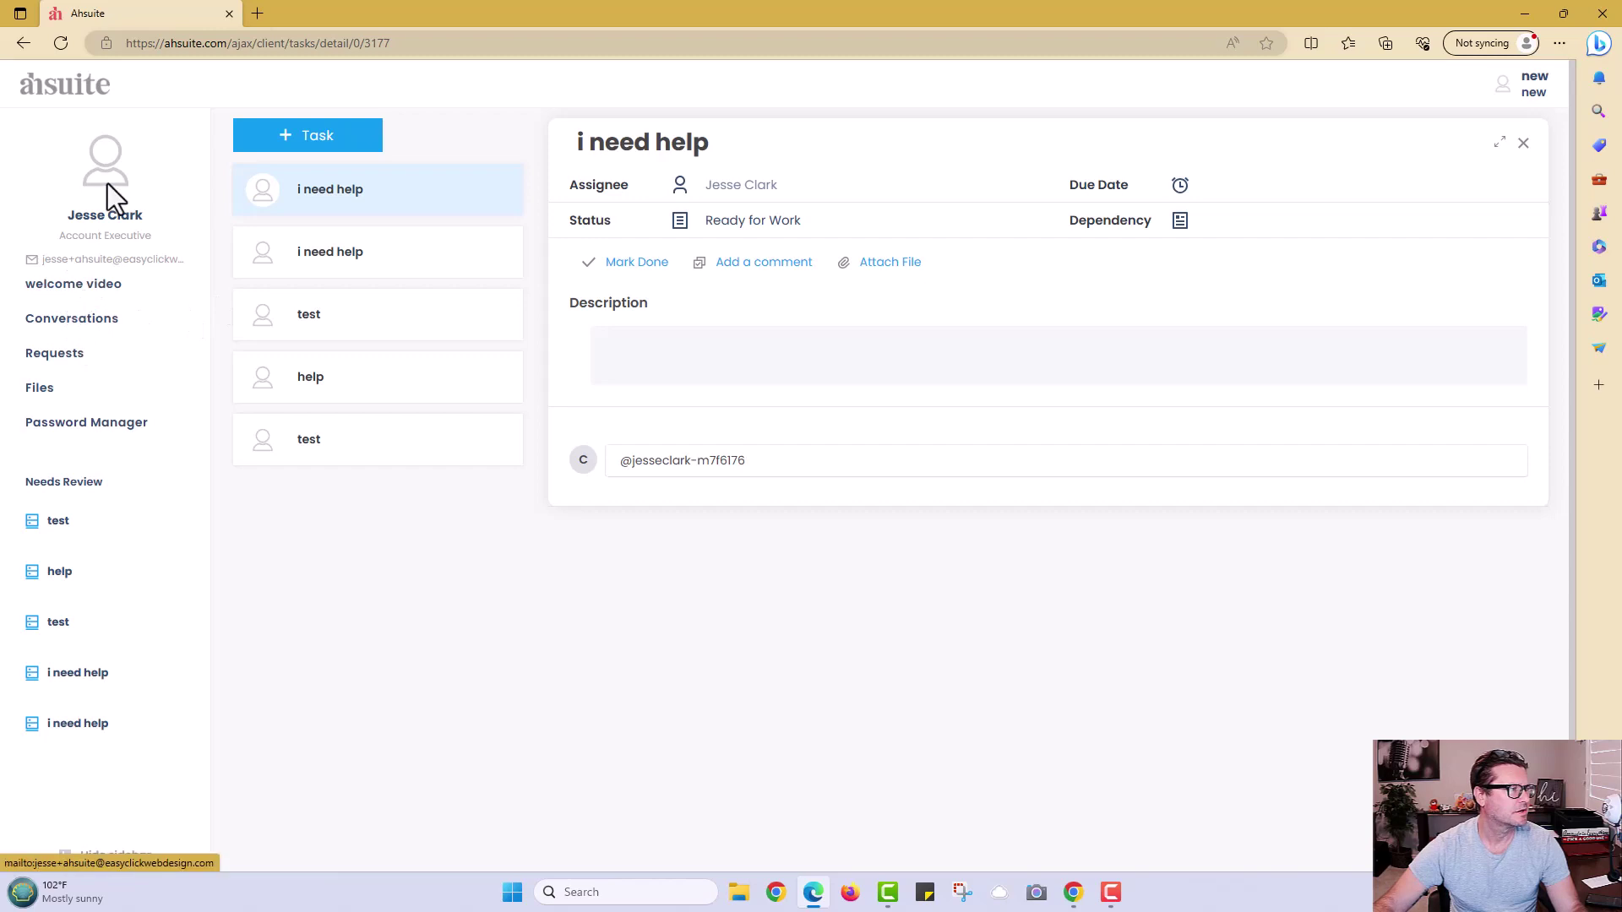
left_click(89, 106)
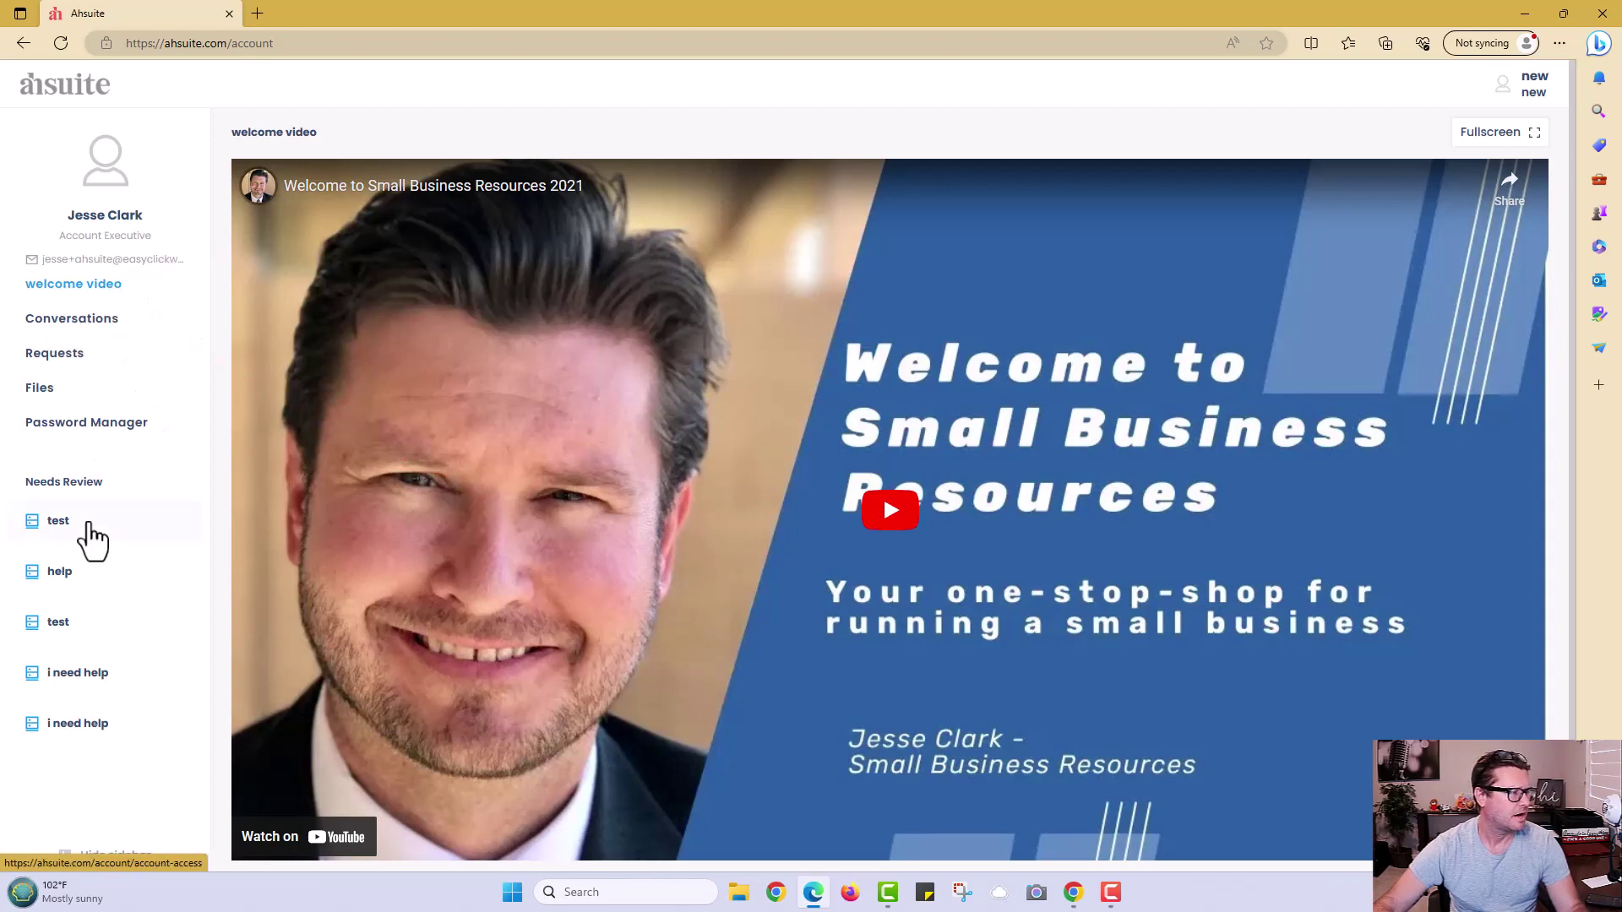
key("alt+Tab")
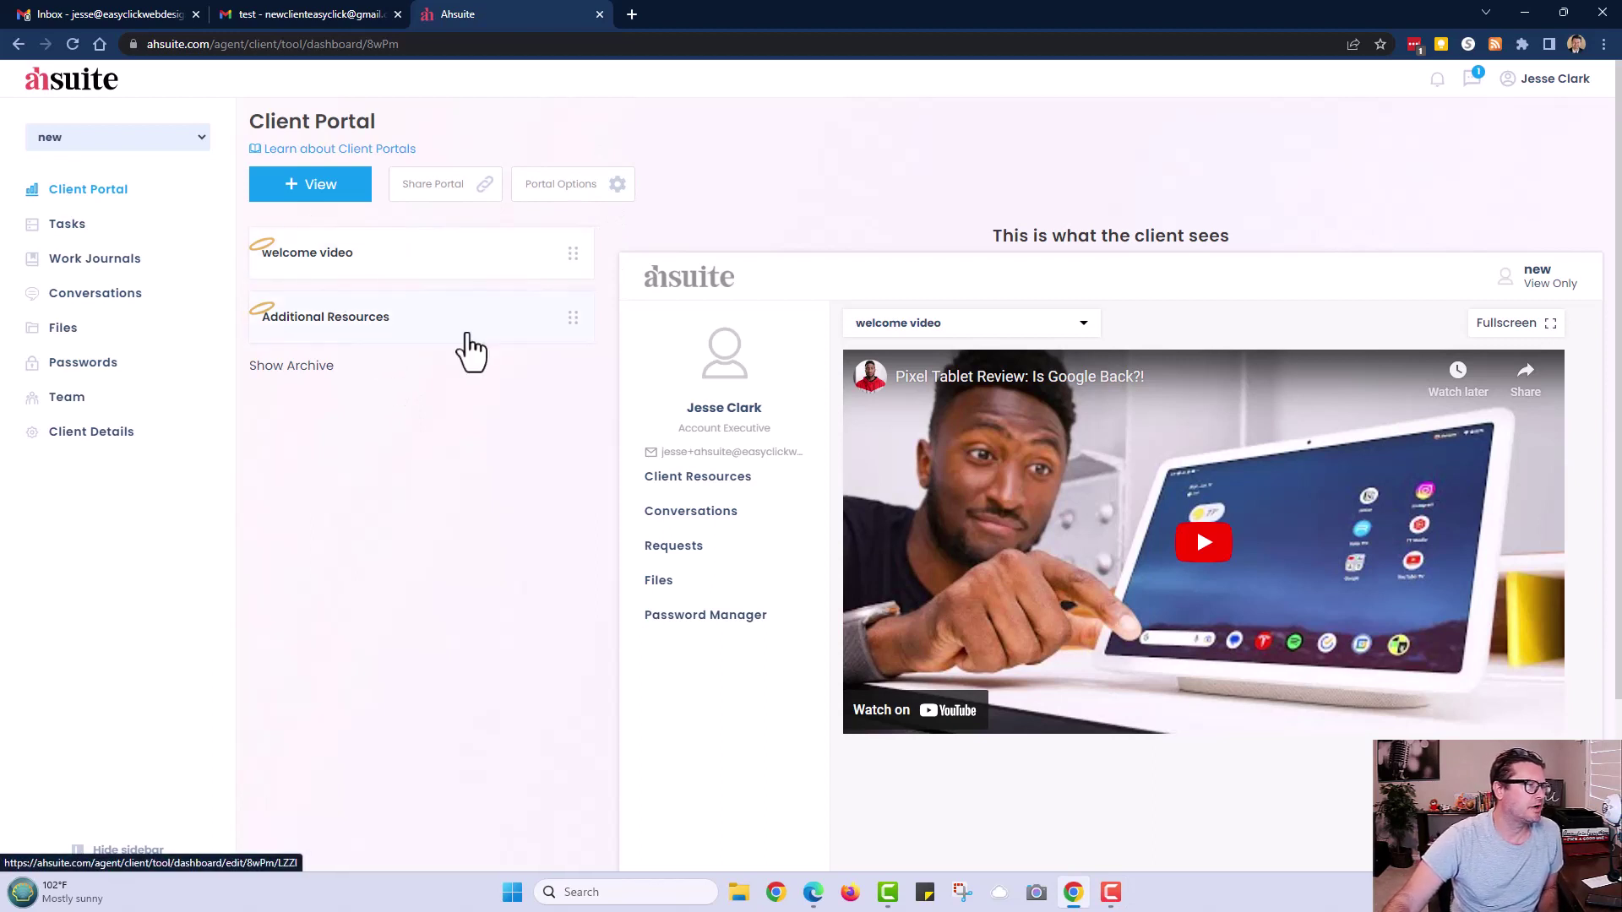
Check the 'List Views in Dropdown' portal option, then view the client's portal.
left_click(561, 184)
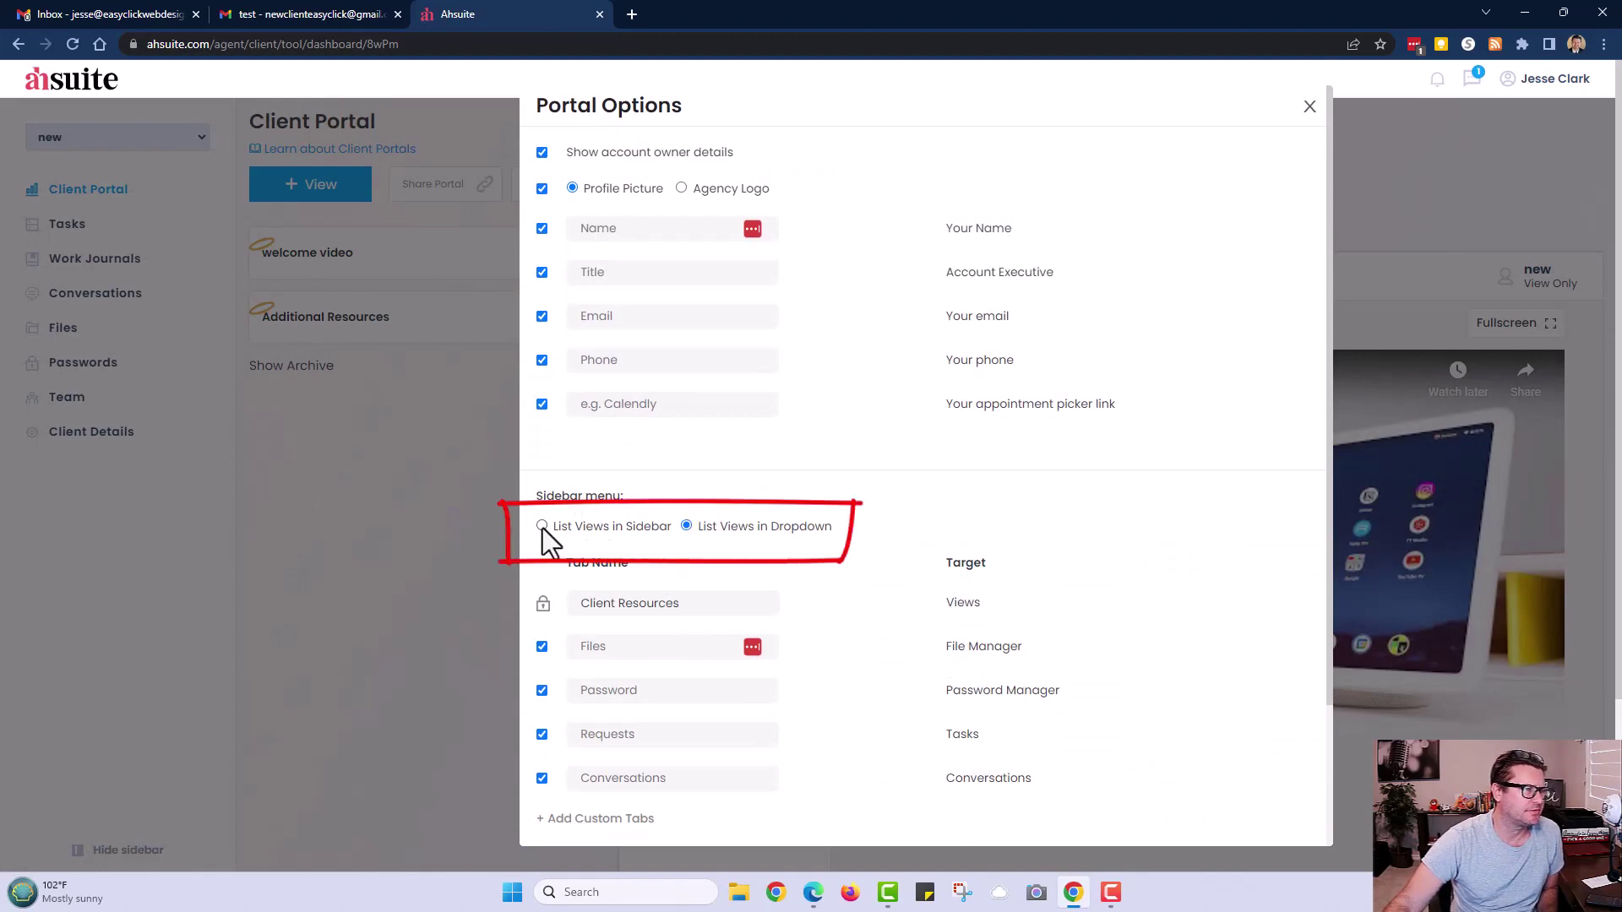
left_click(813, 892)
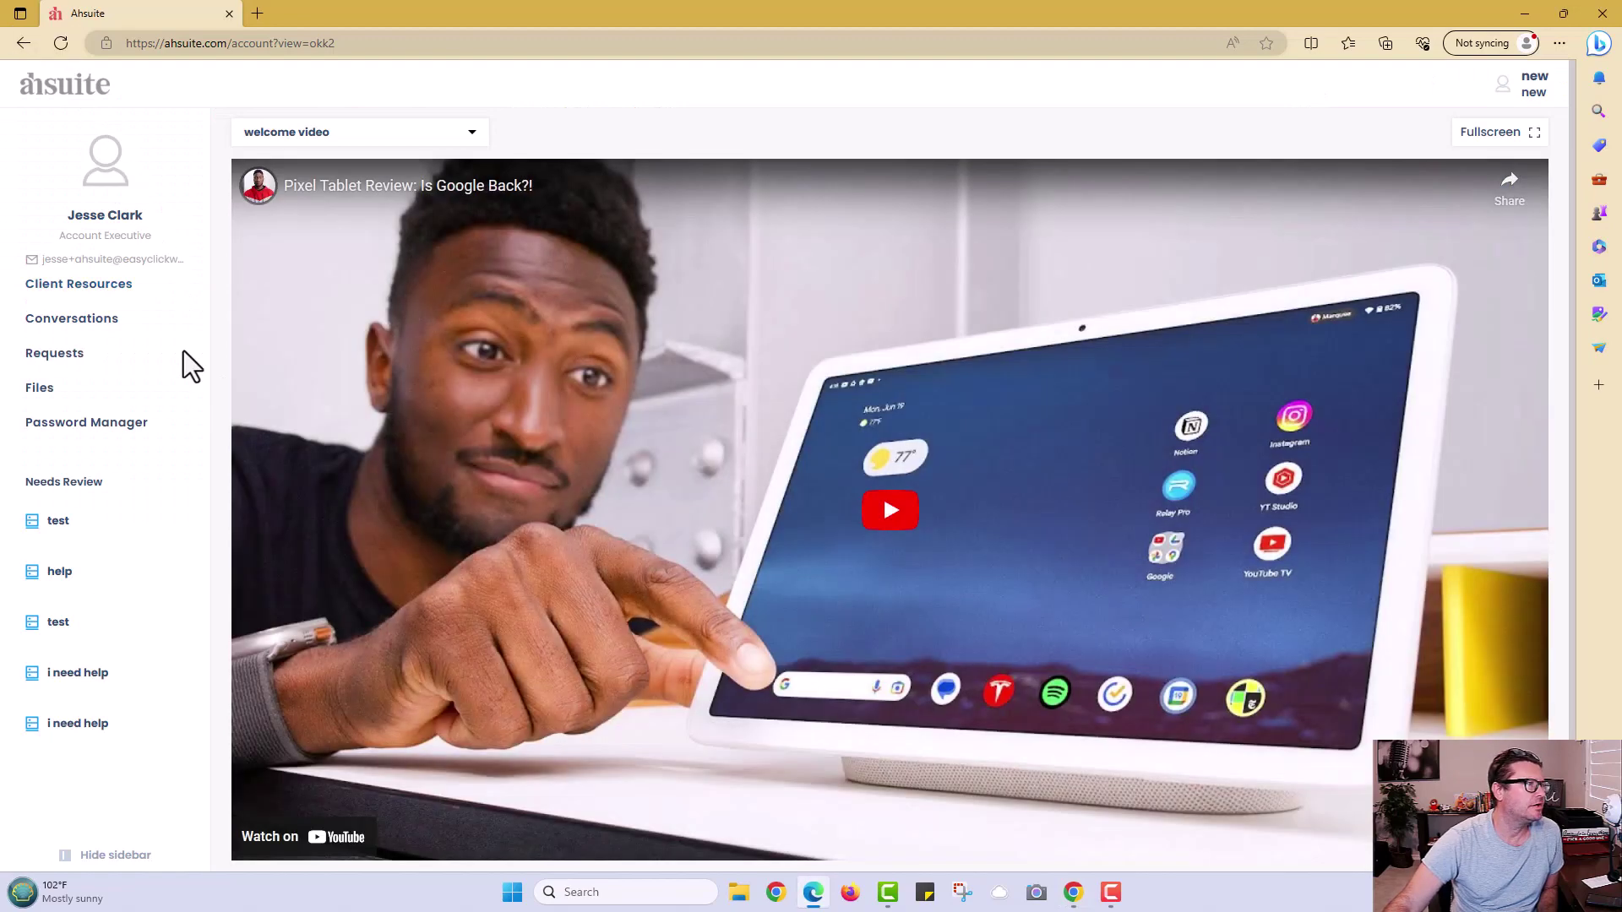
Switch the client's Client Resources dropdown to the Additional Resources view, then return to Portal Options.
left_click(81, 336)
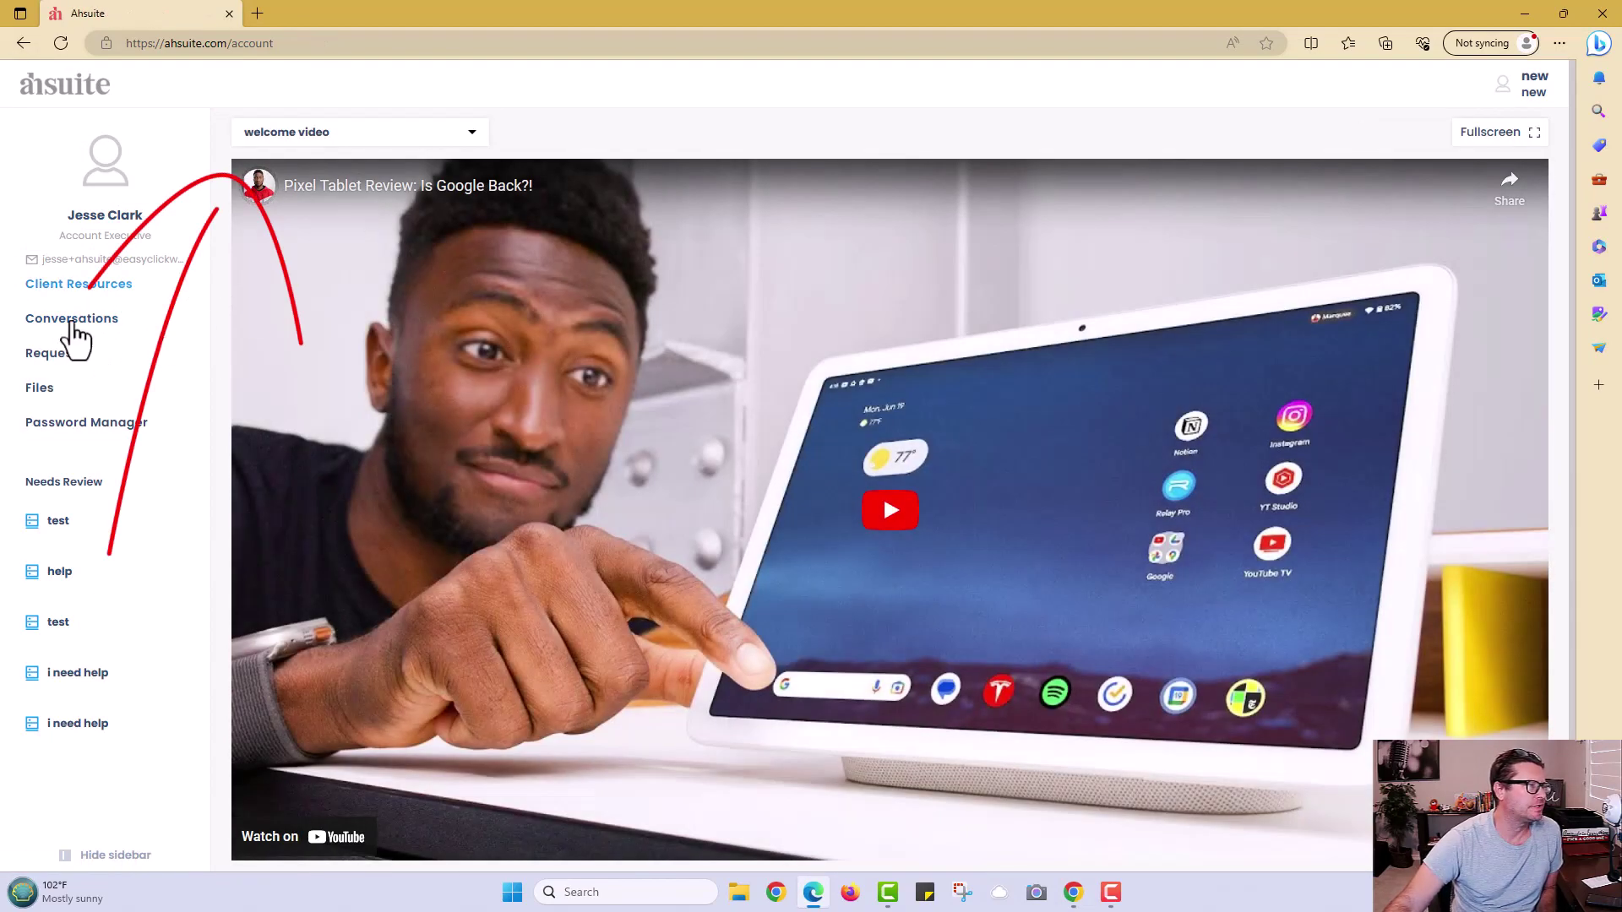
left_click(101, 289)
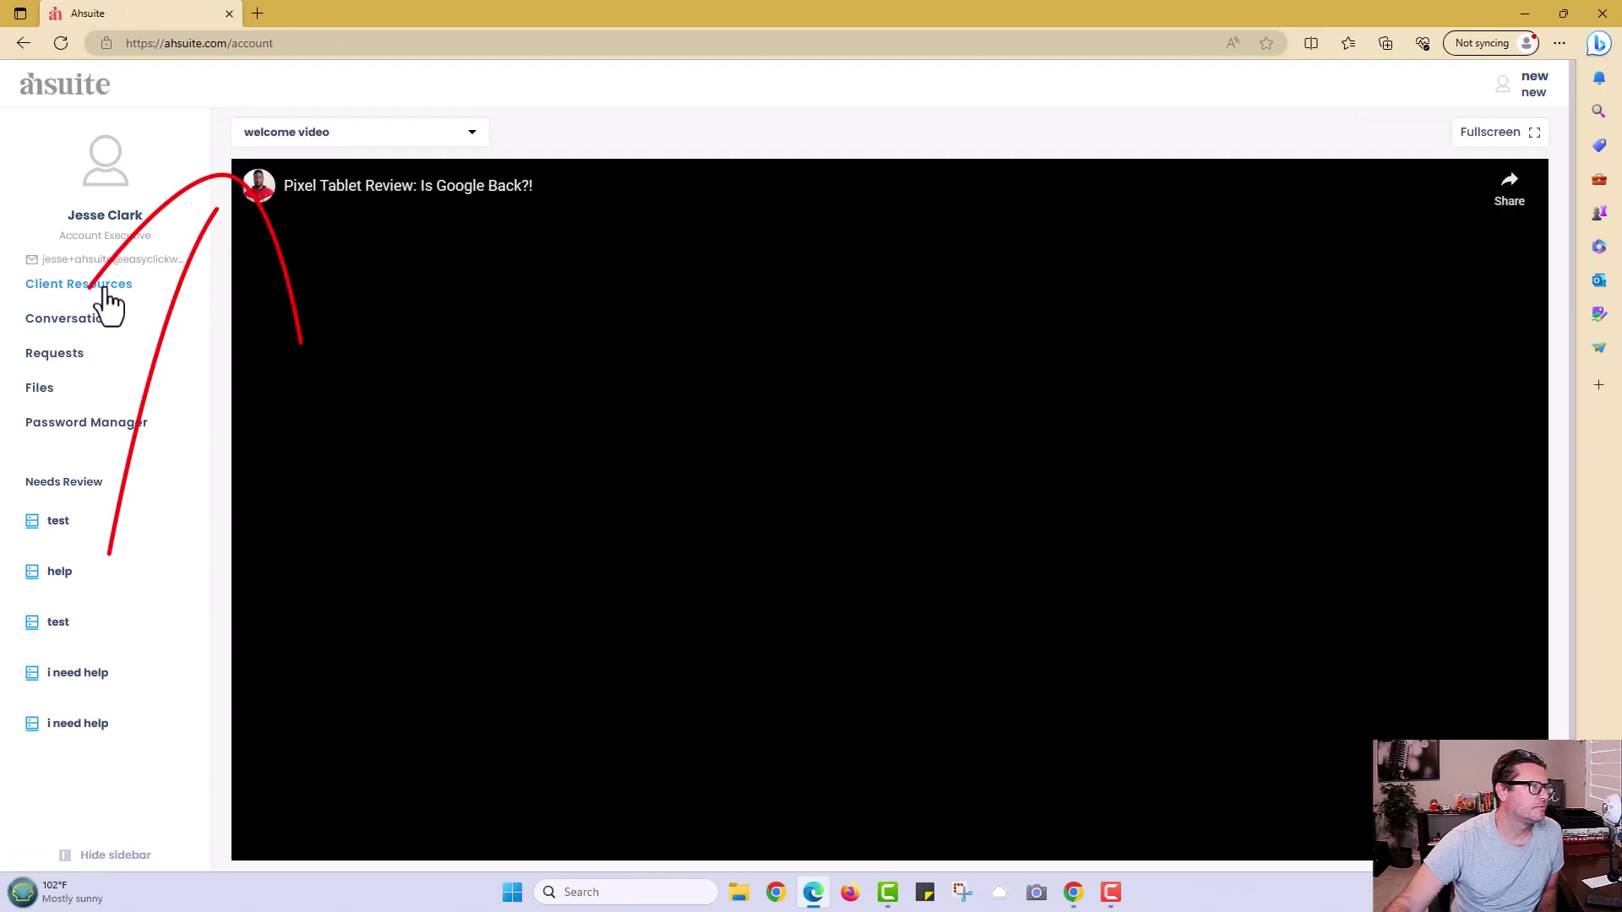
left_click(321, 135)
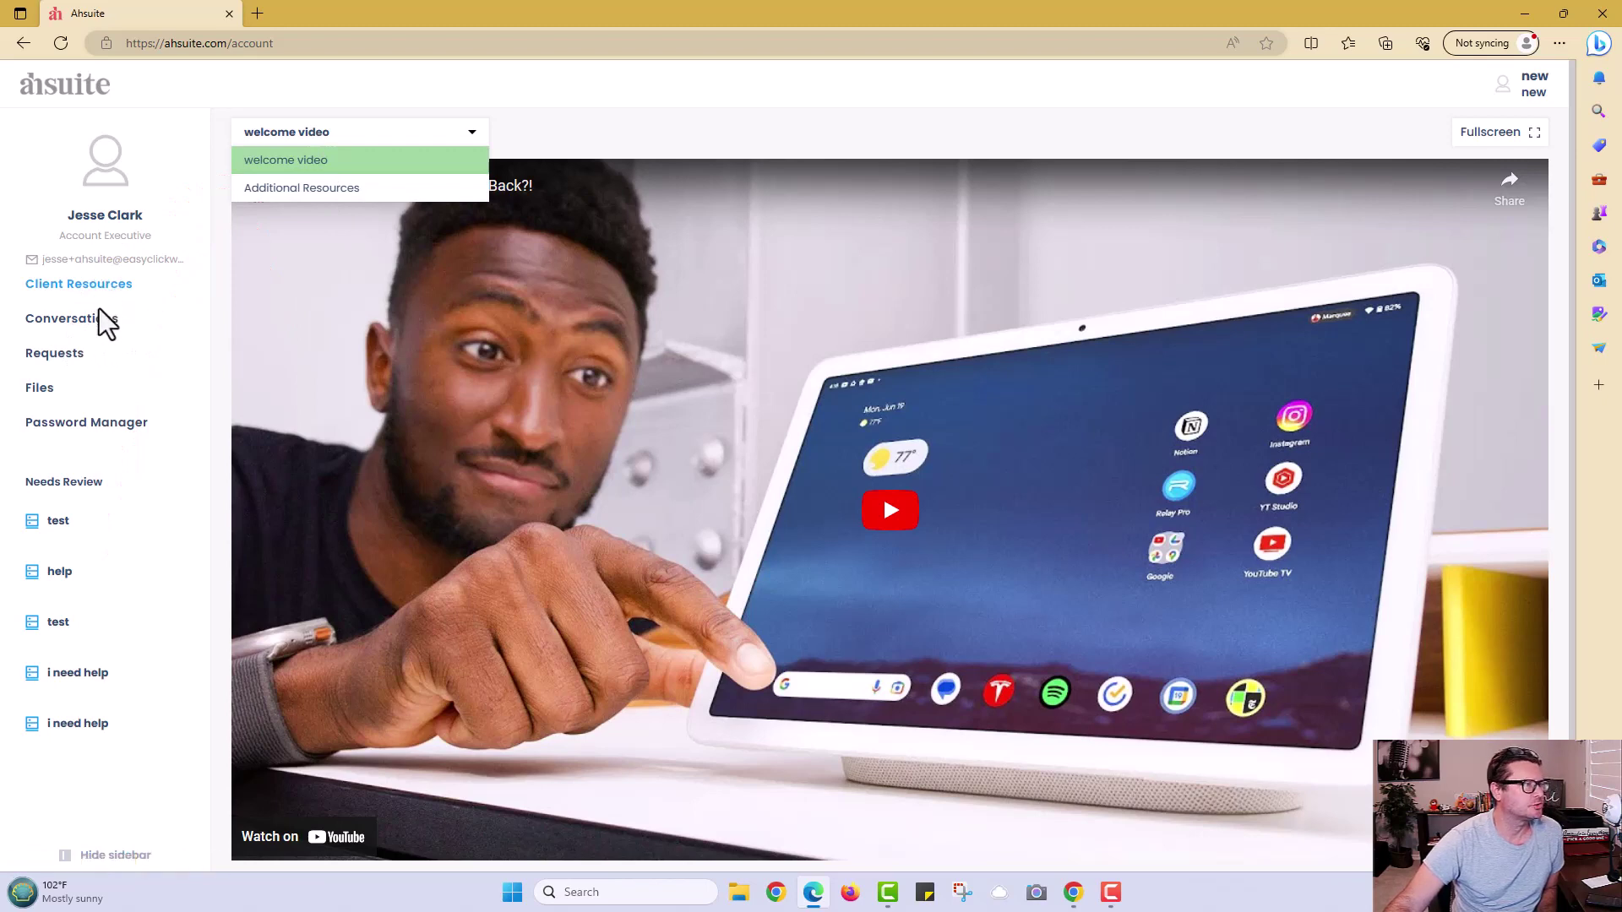
left_click(365, 189)
left_click(346, 141)
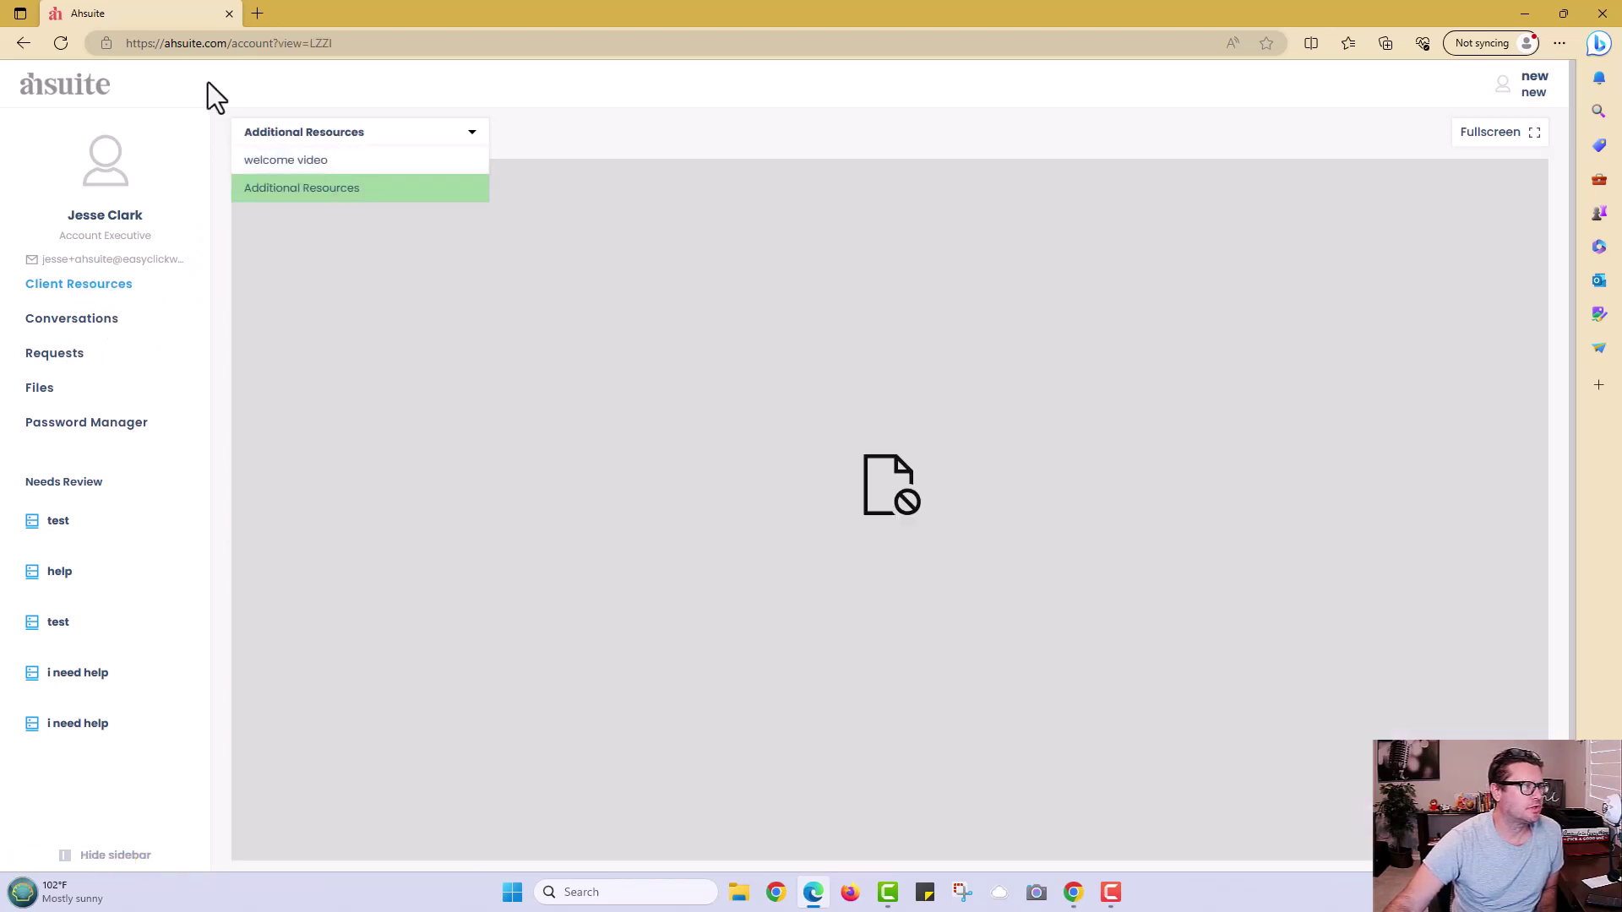
left_click(1525, 14)
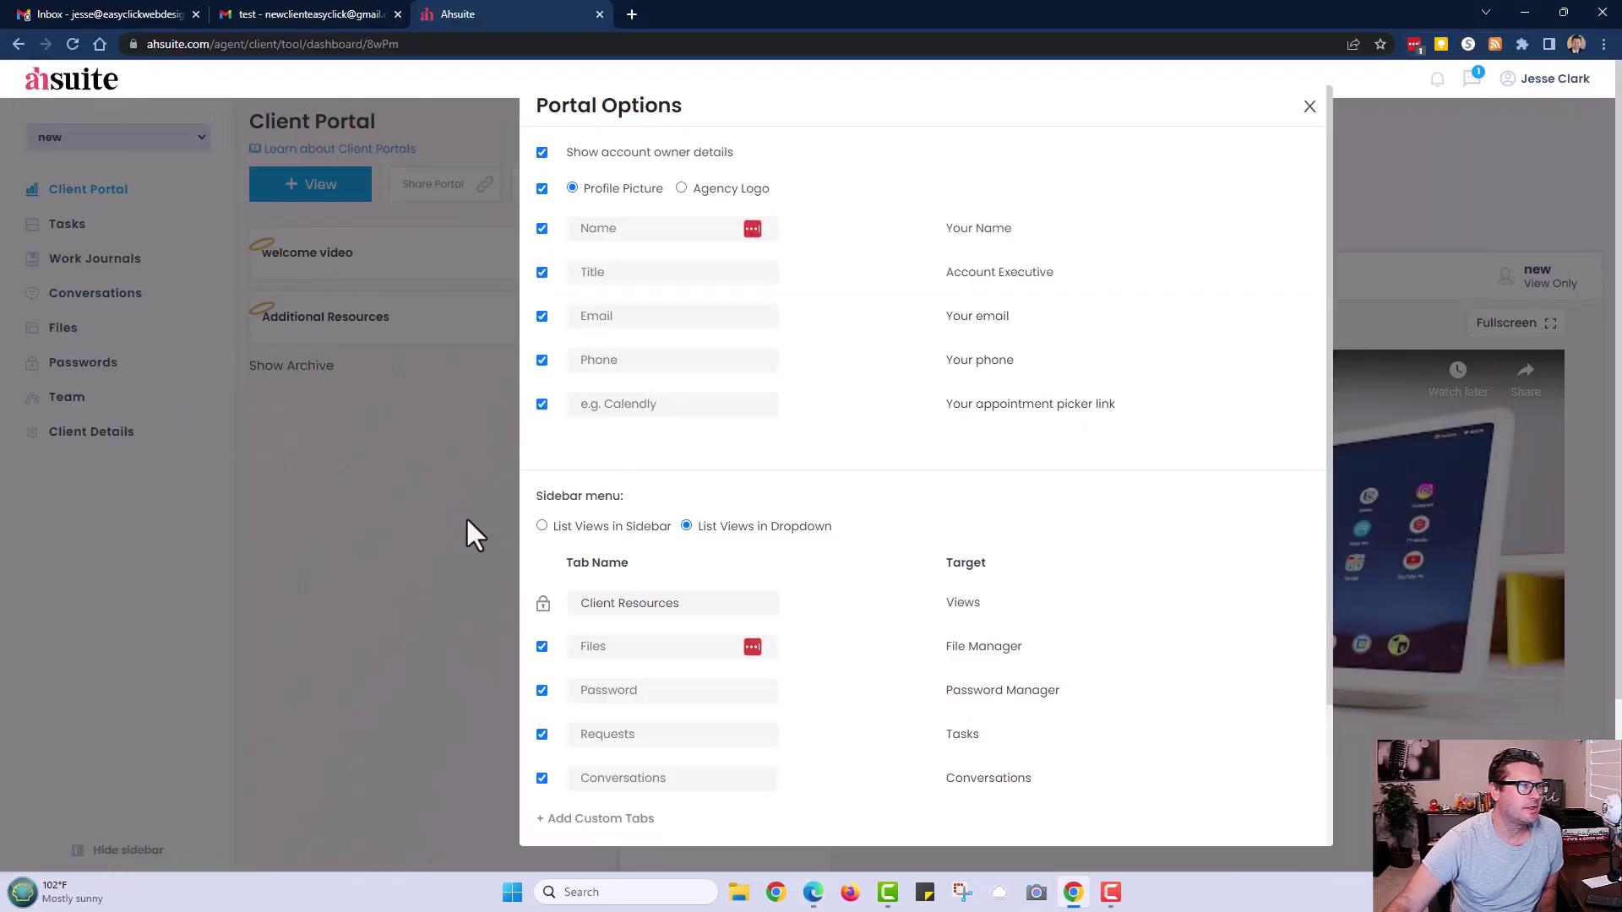
scroll(688, 586, "down", 2)
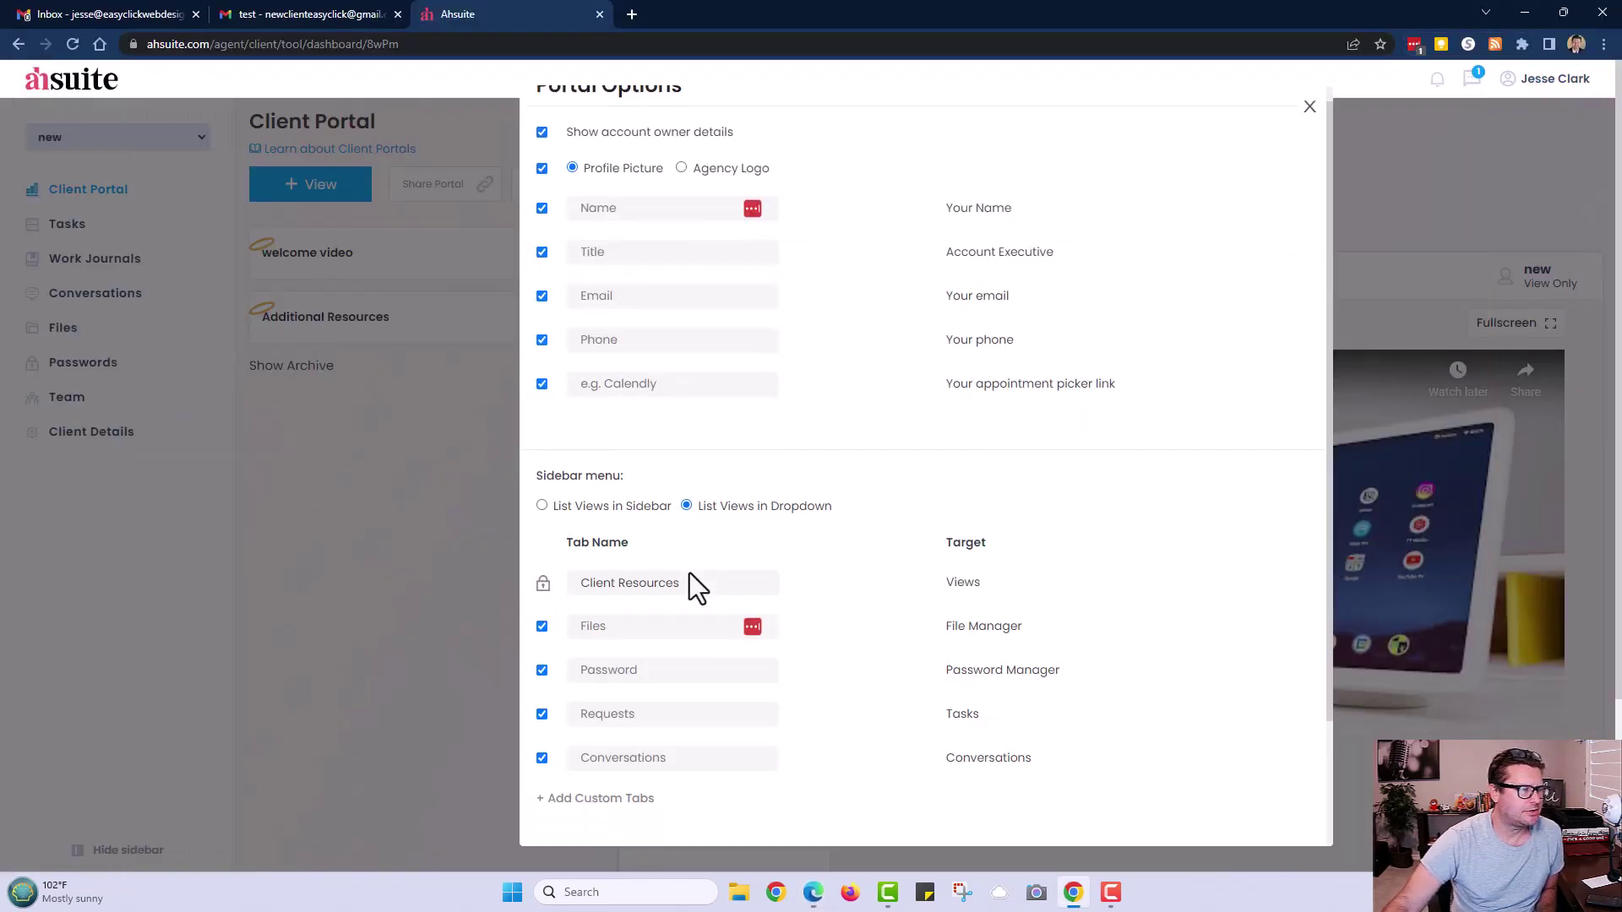
scroll(614, 667, "up", 2)
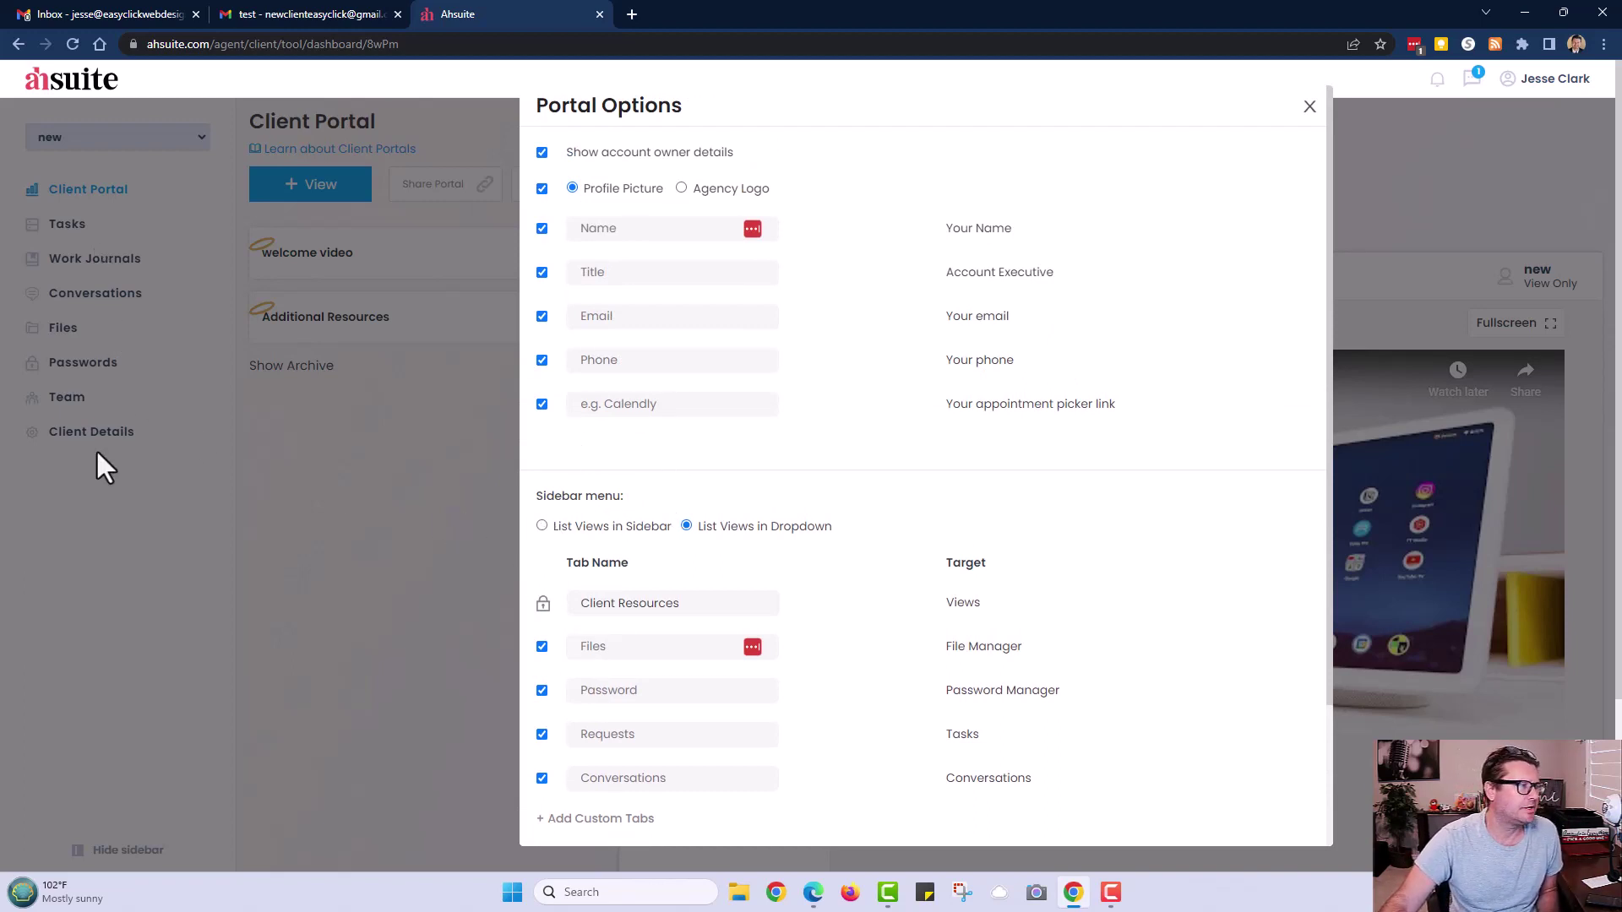
scroll(538, 619, "down", 1)
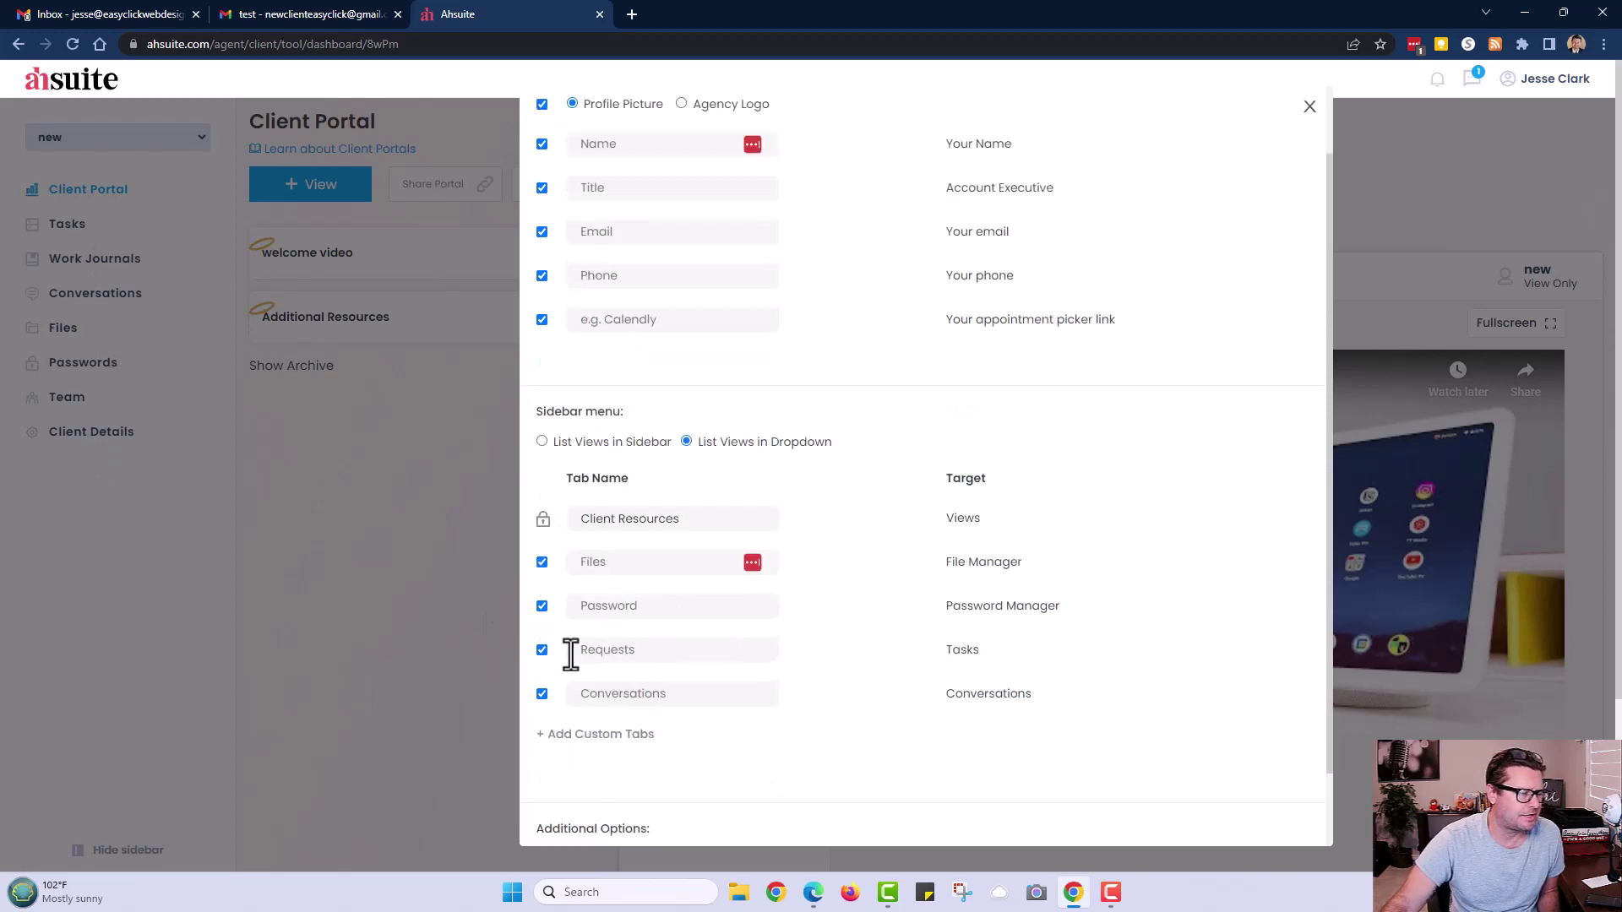
left_click(572, 735)
left_click(616, 737)
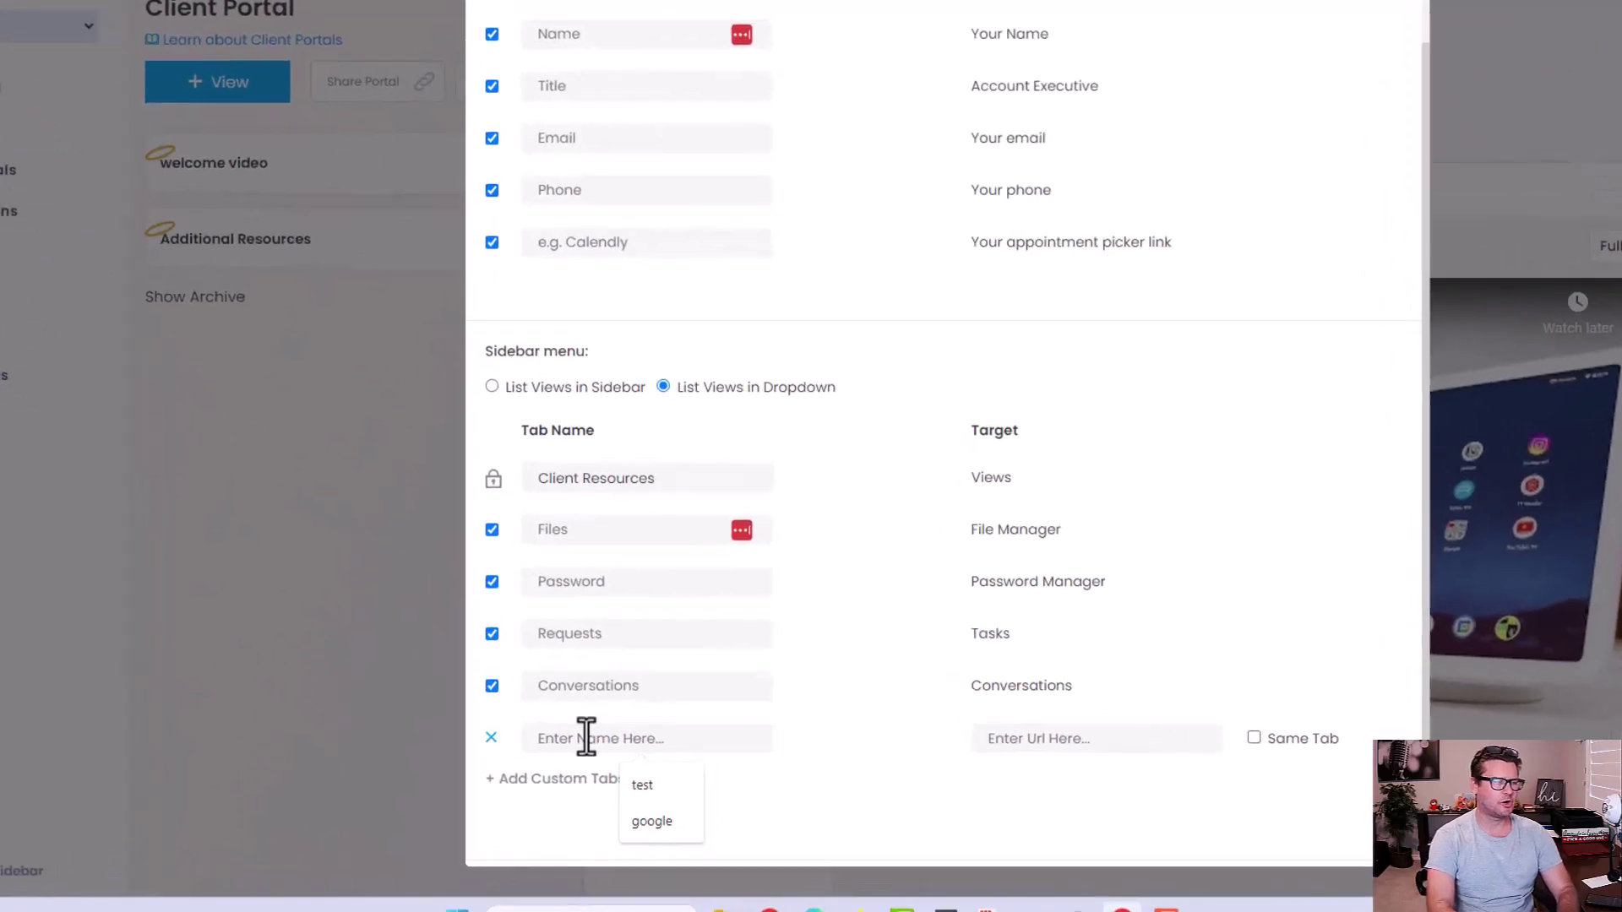
type("lo")
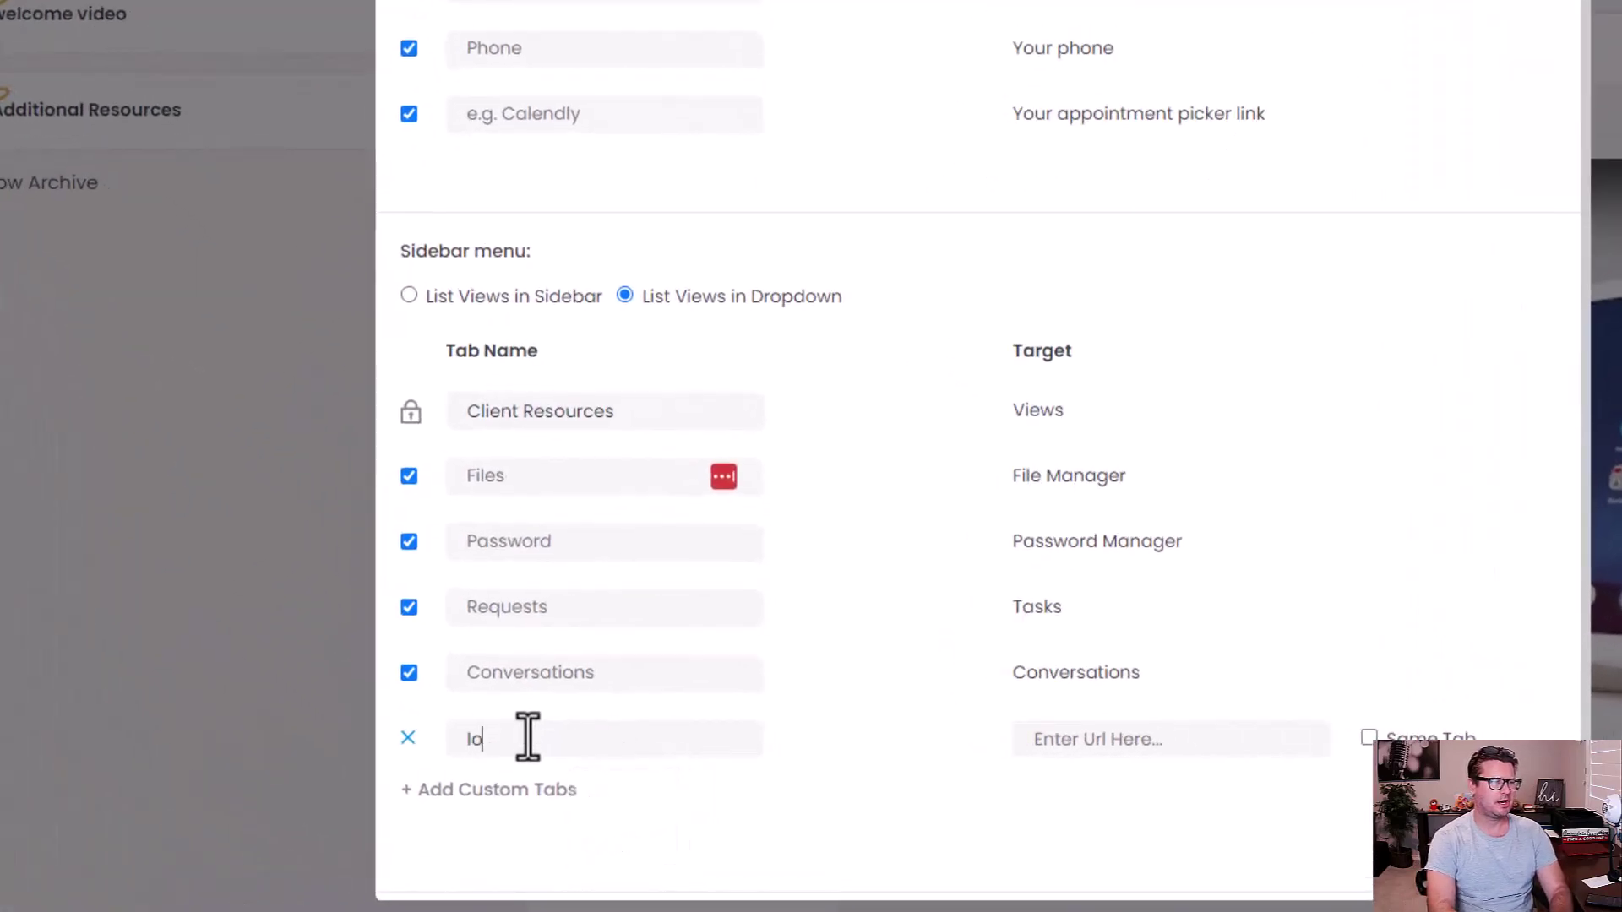
type("gin to edit website")
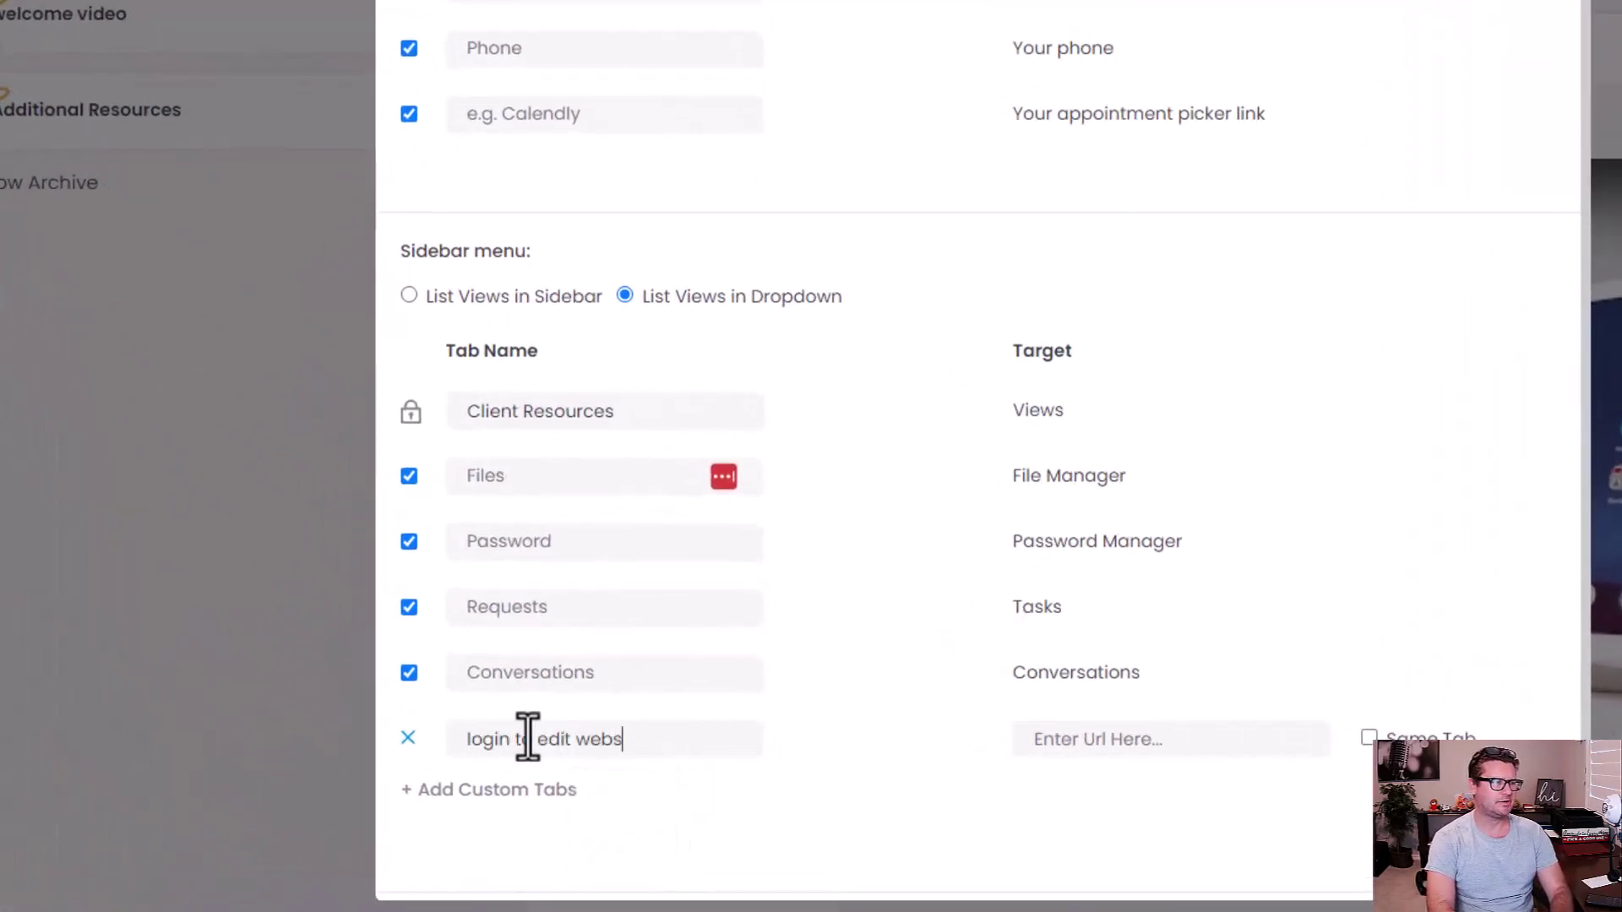
left_click(1042, 747)
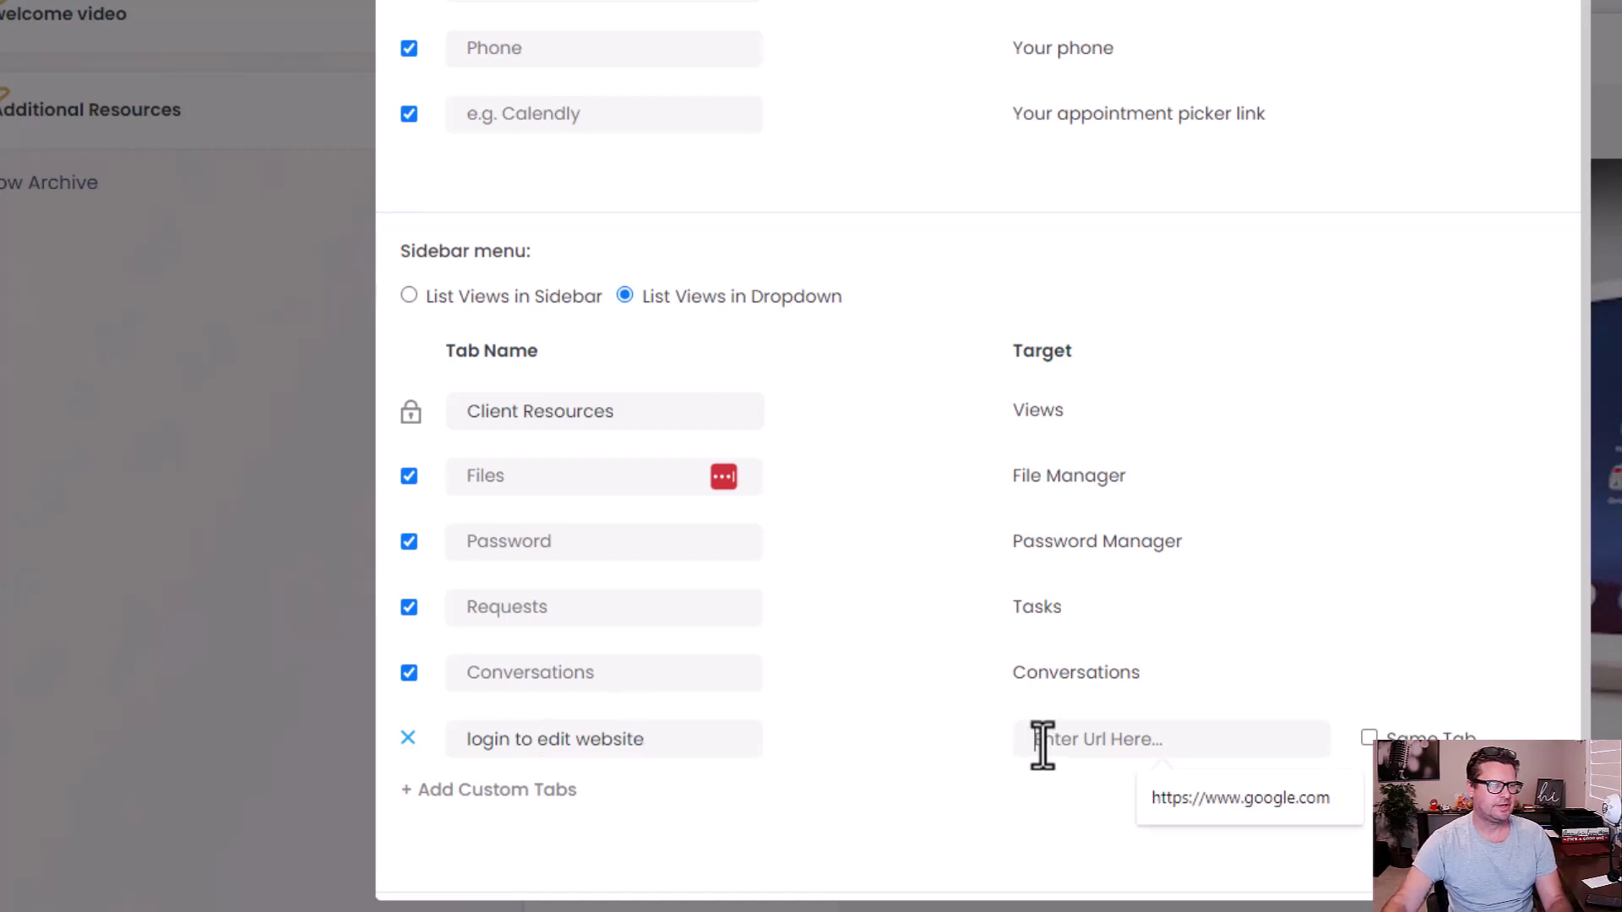
type("ww.easyclickwebdesign.com")
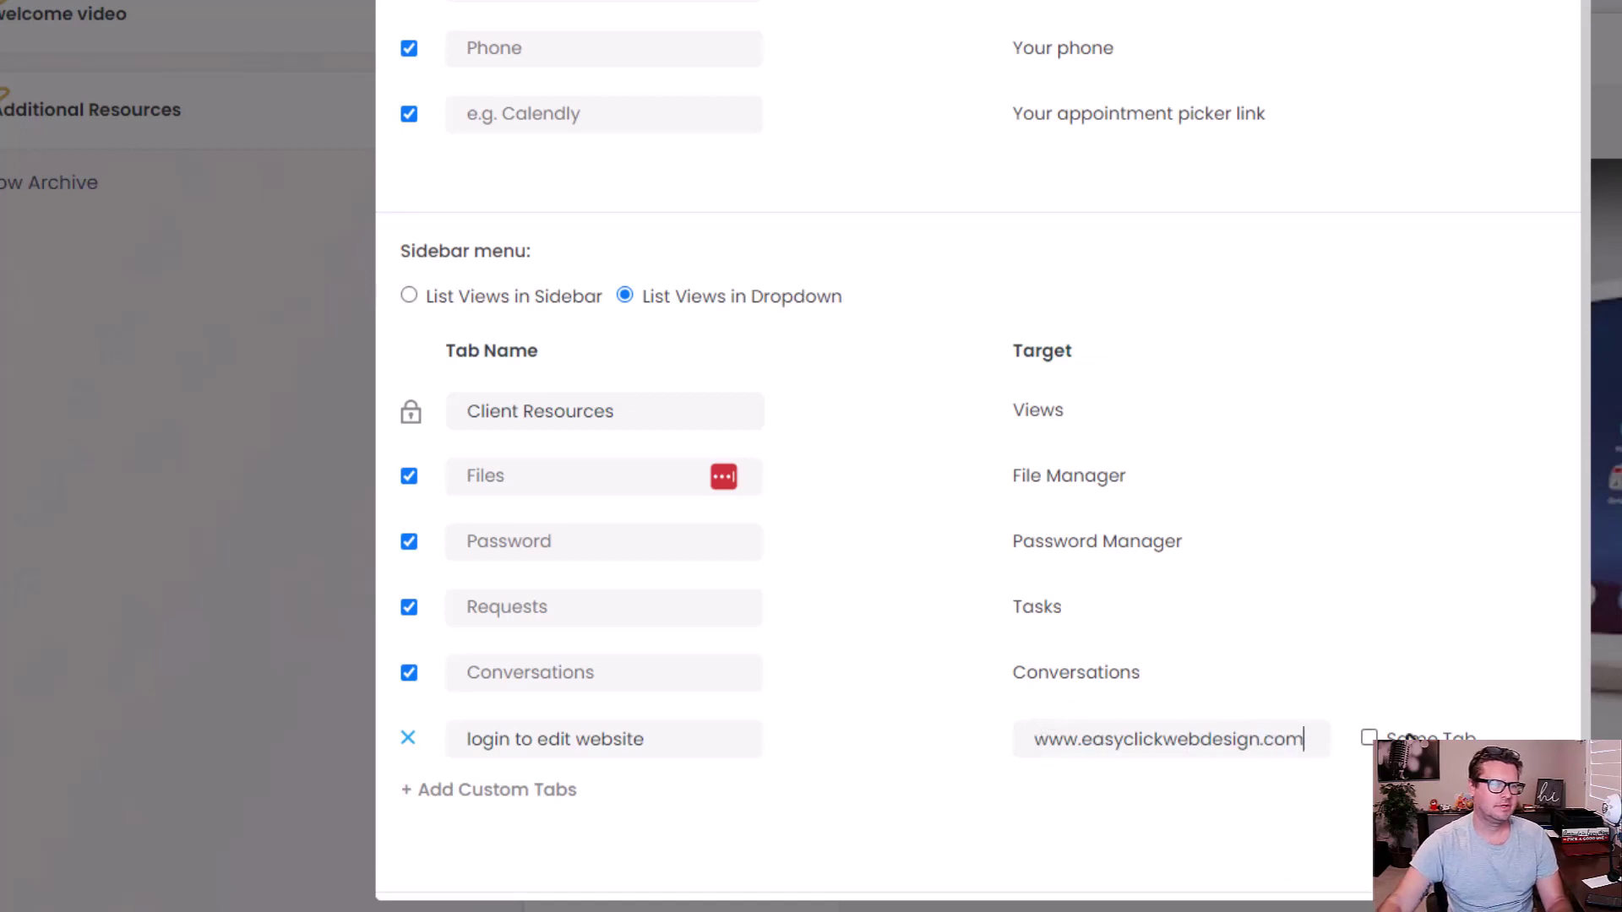
key("Return")
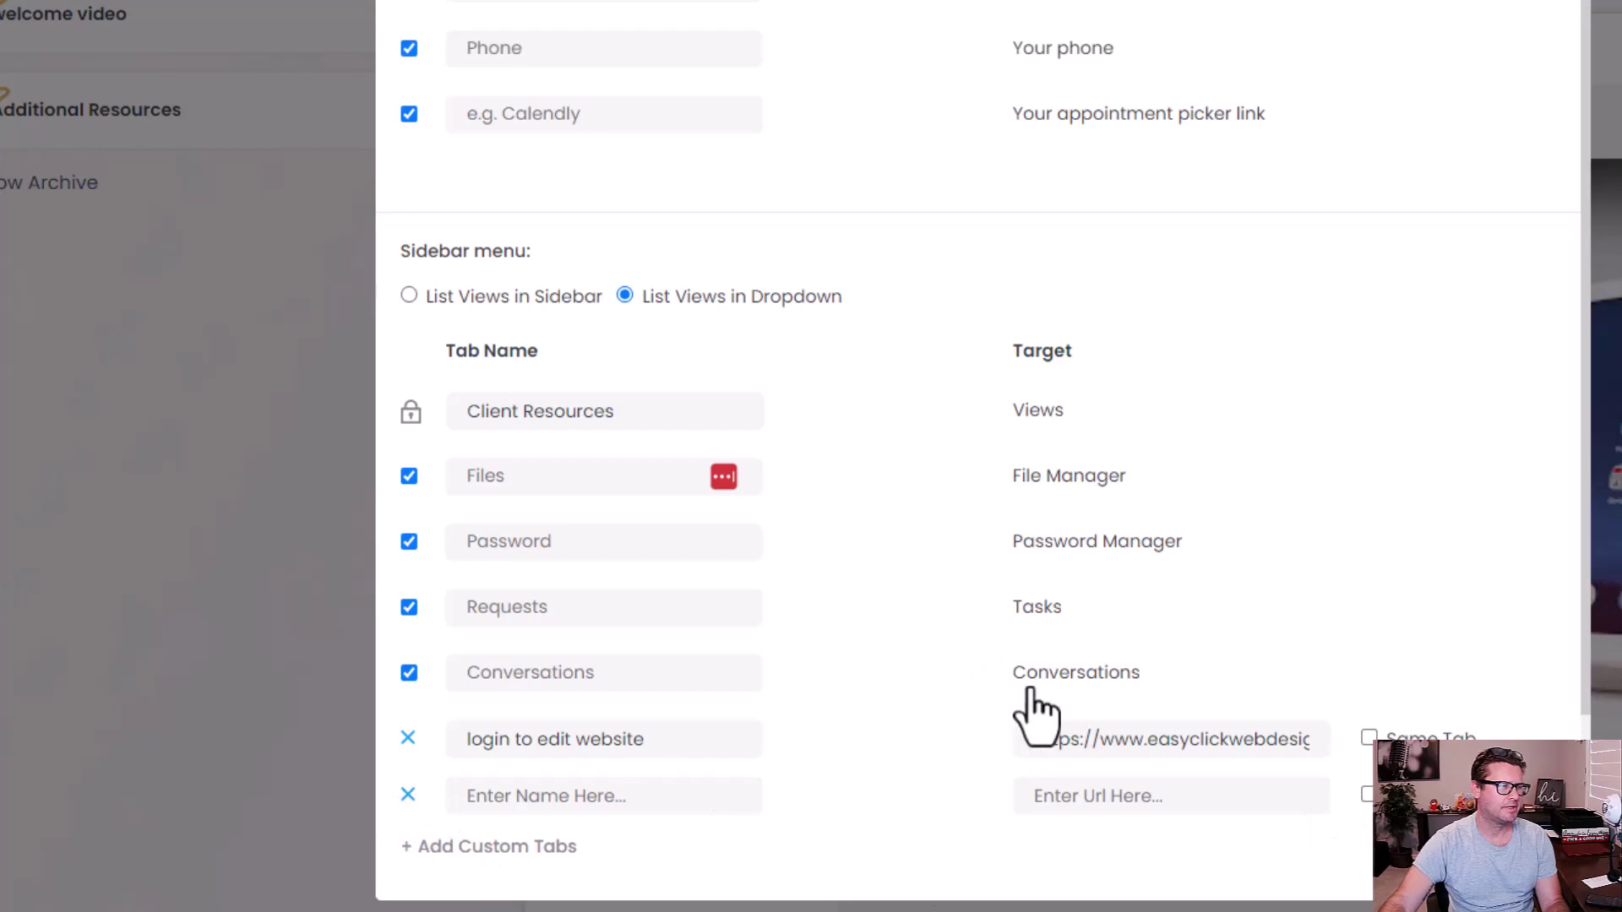
scroll(579, 428, "down", 3)
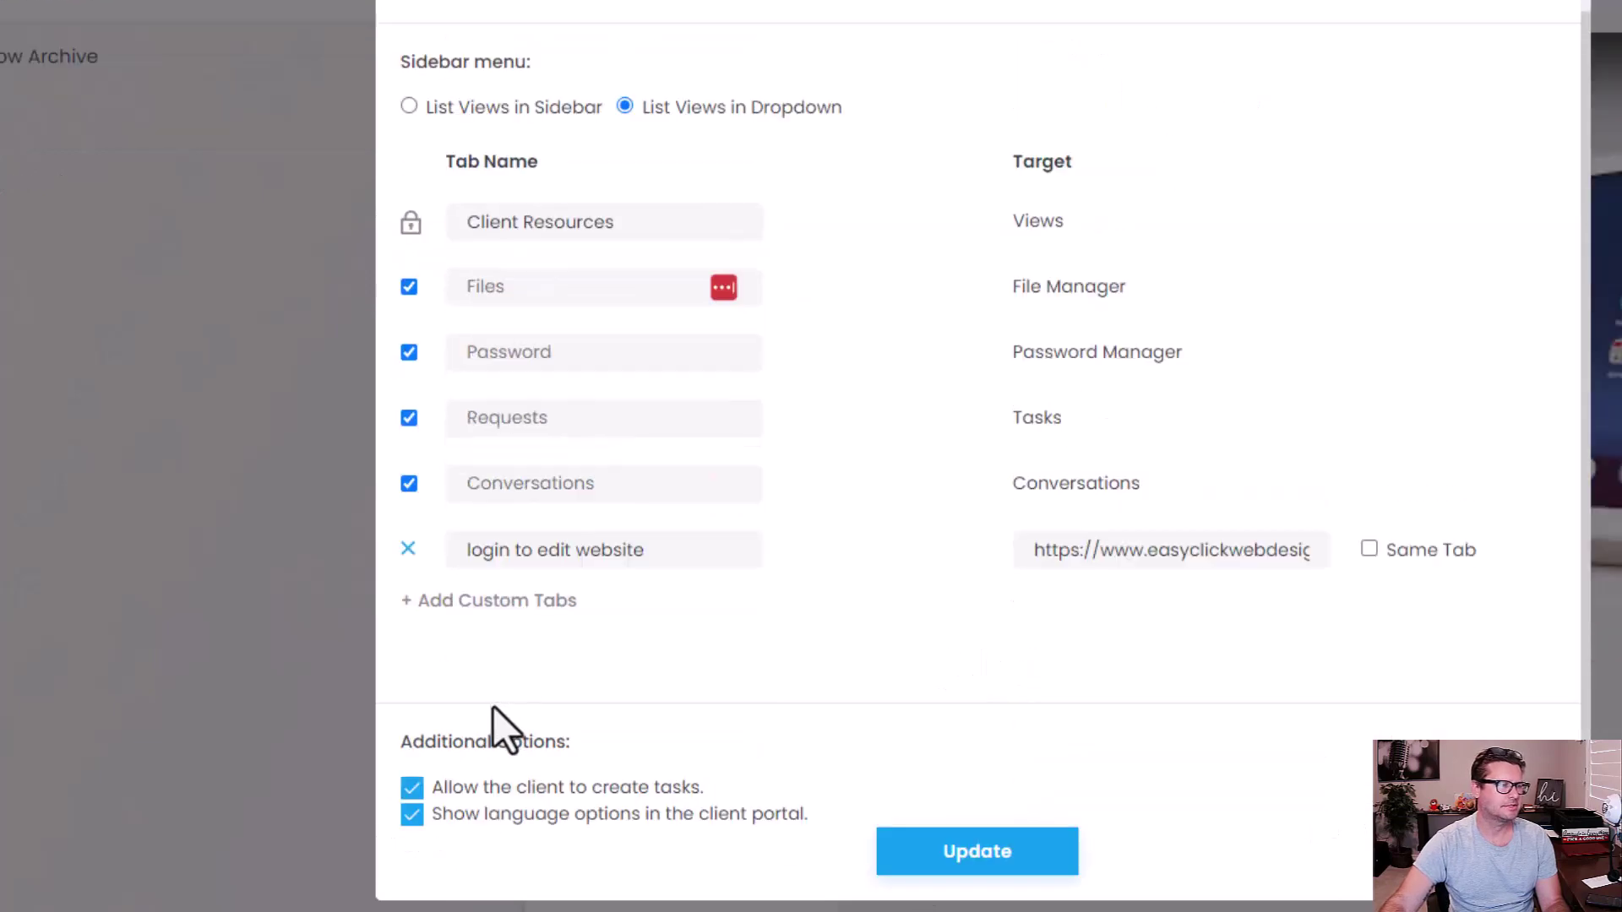
left_click(1003, 863)
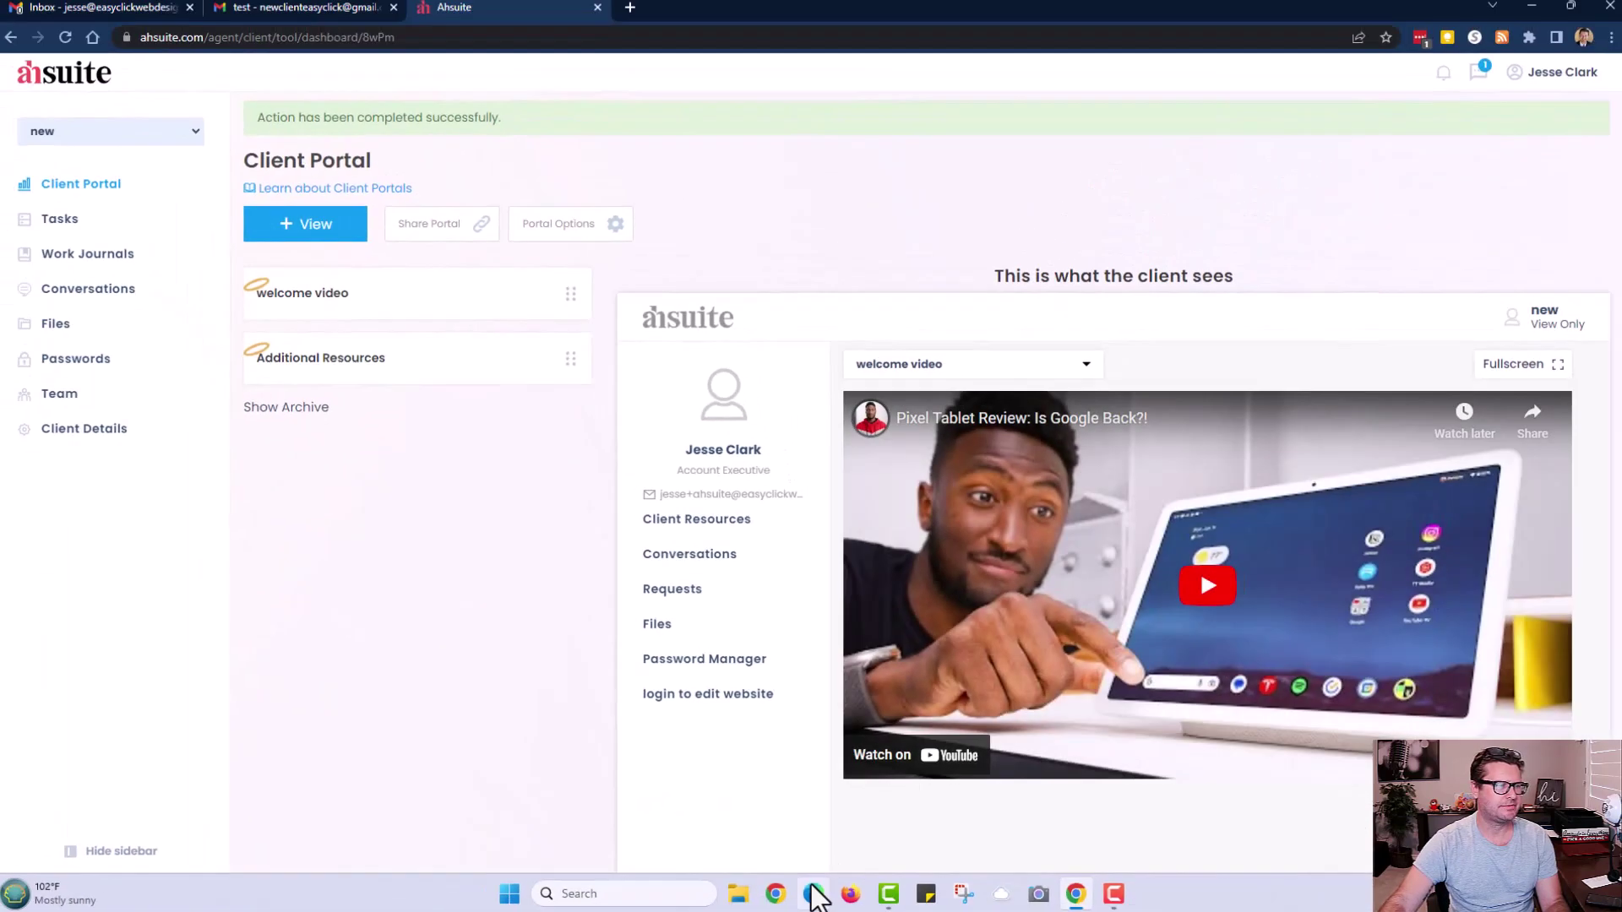
Reload the client portal and open the new 'login to edit website' tab.
left_click(813, 888)
left_click(60, 44)
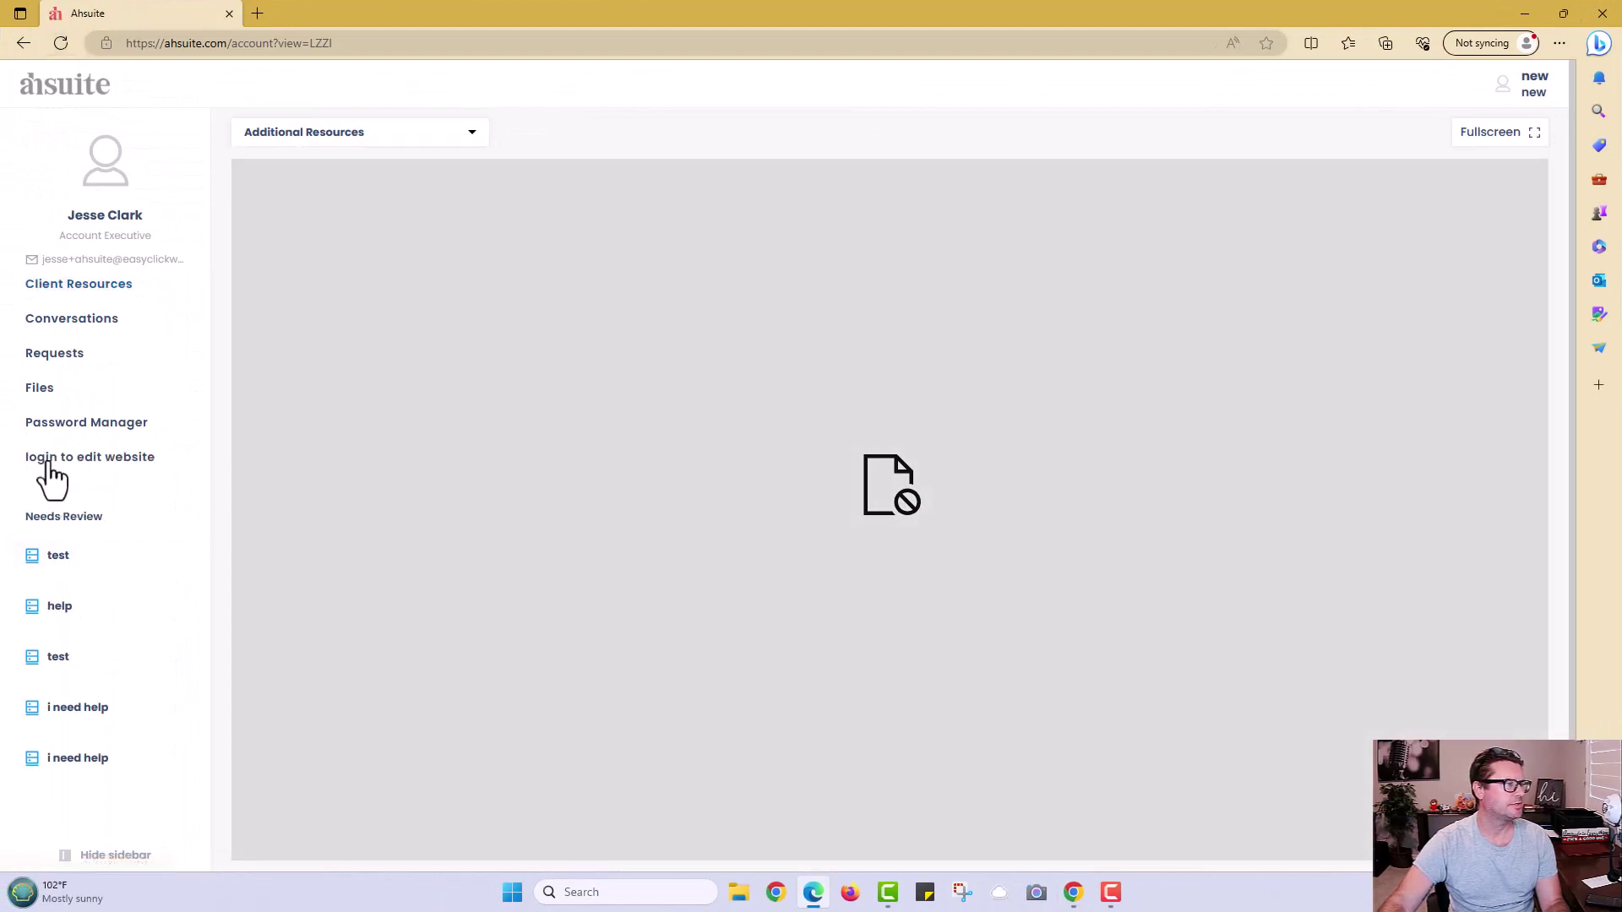
left_click(53, 460)
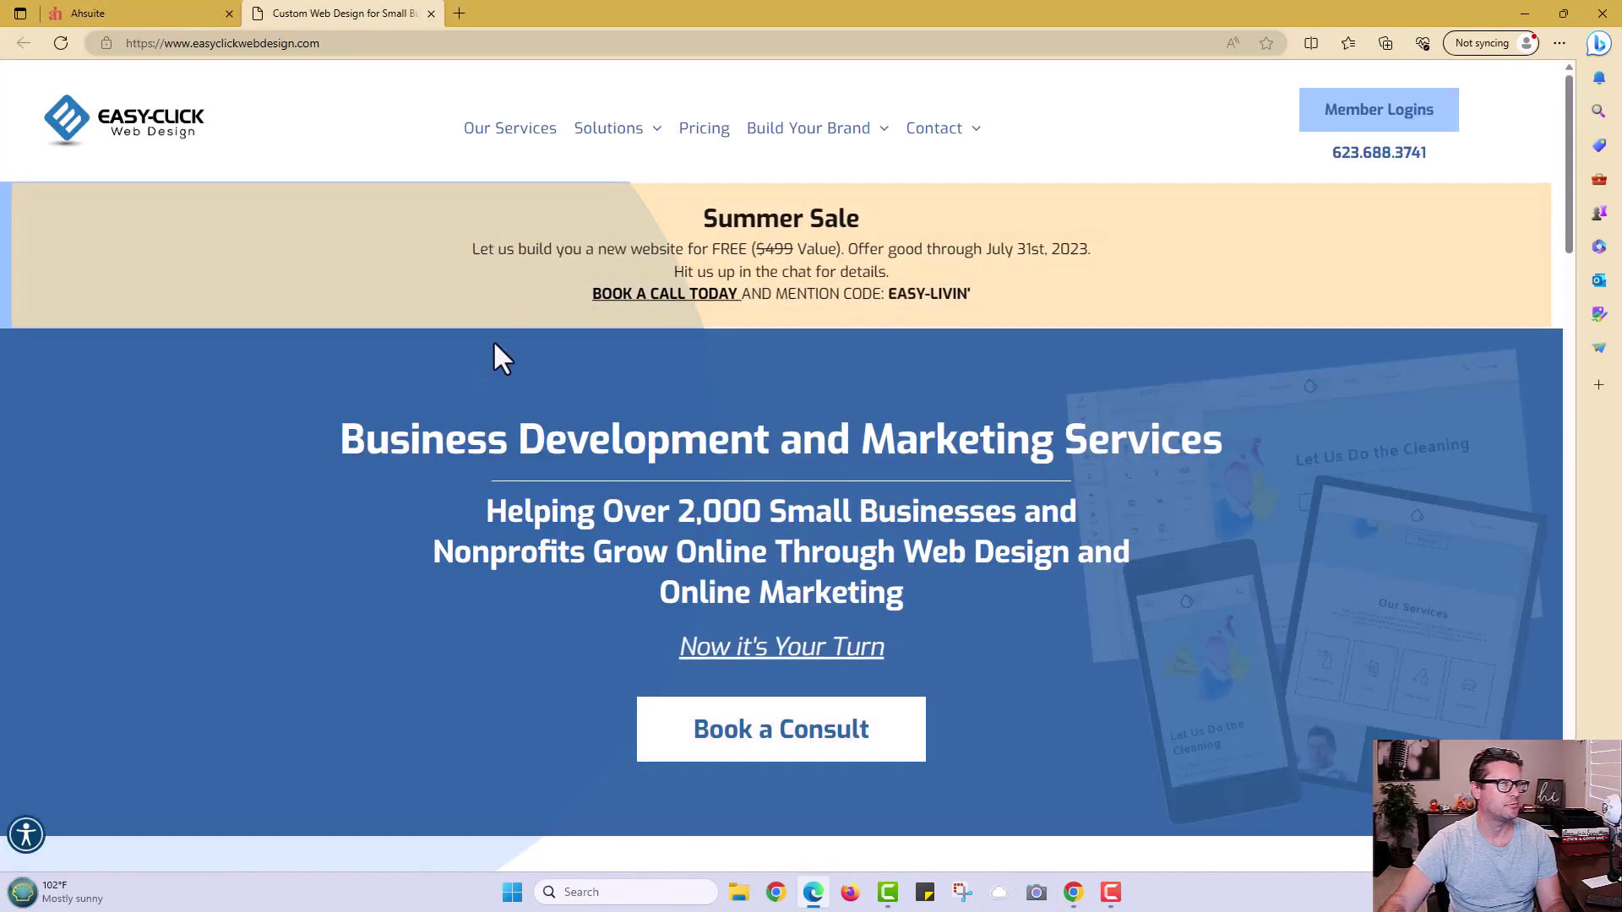
View the Easy-Click Web Design Member Logins page, then return to the Ahsuite tab.
left_click(1399, 131)
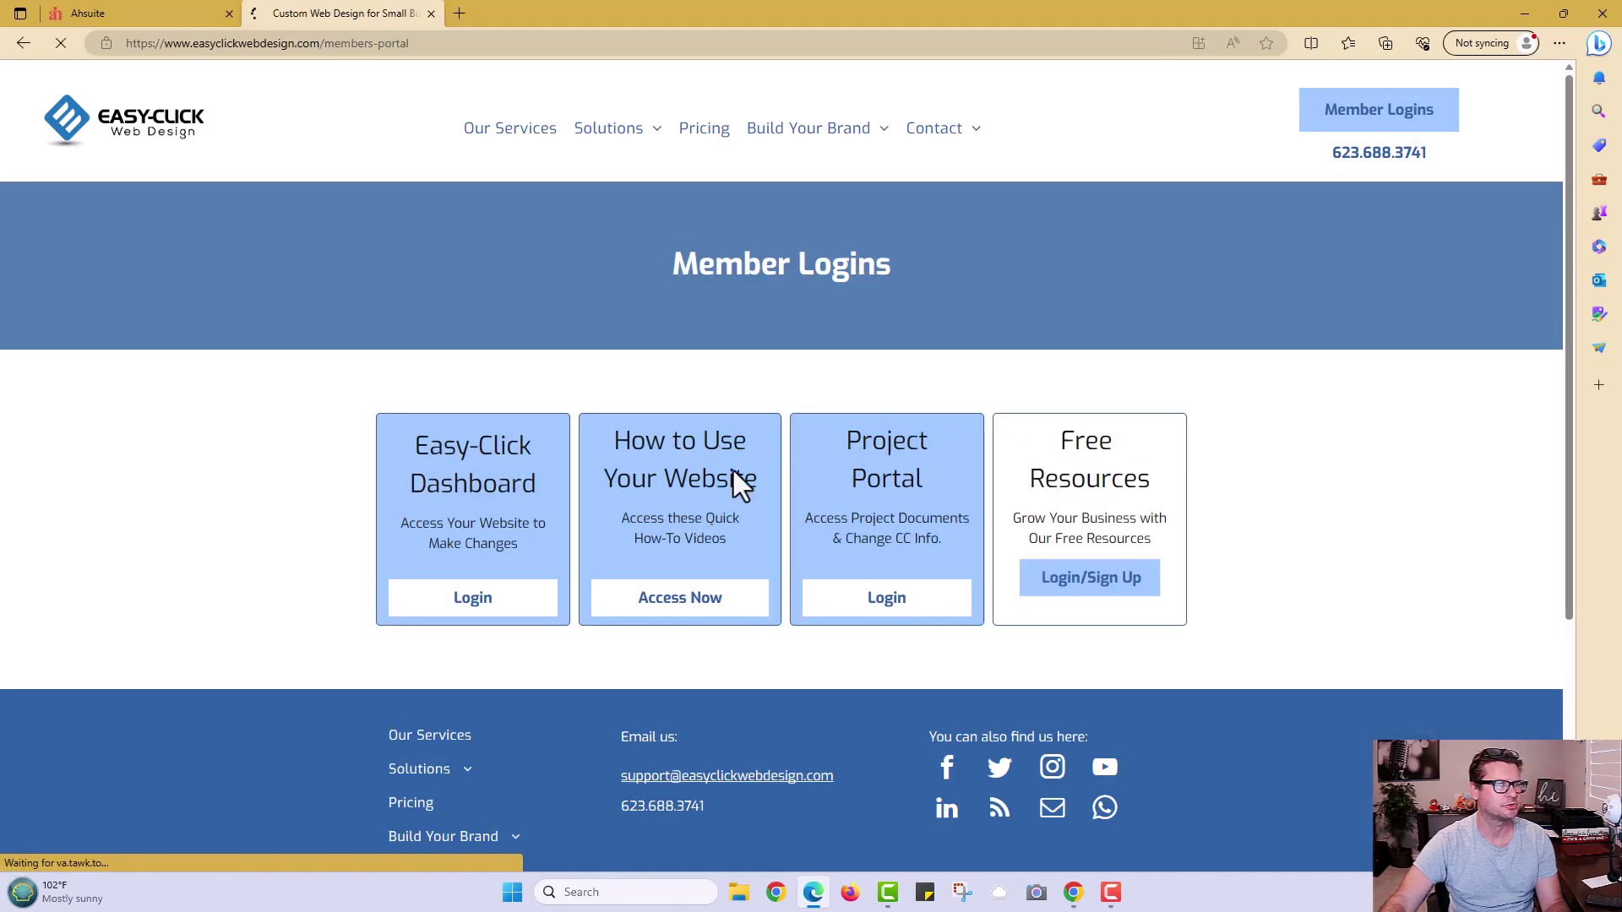
left_click(142, 10)
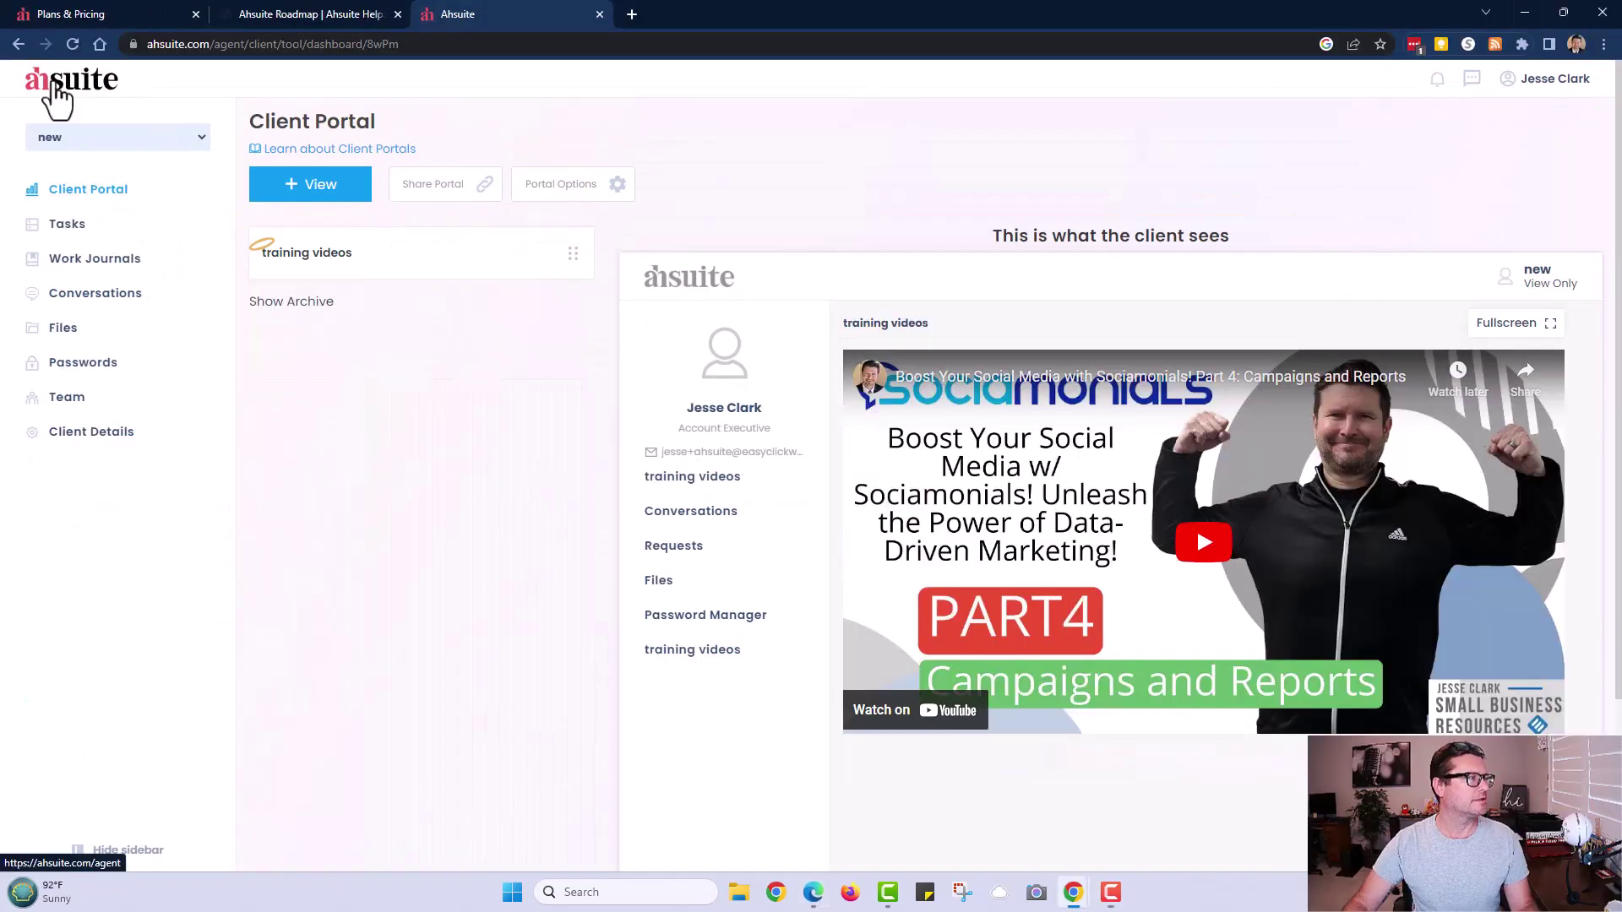
Go to the Ahsuite agent home dashboard, then view the Ahsuite Roadmap help article.
left_click(53, 88)
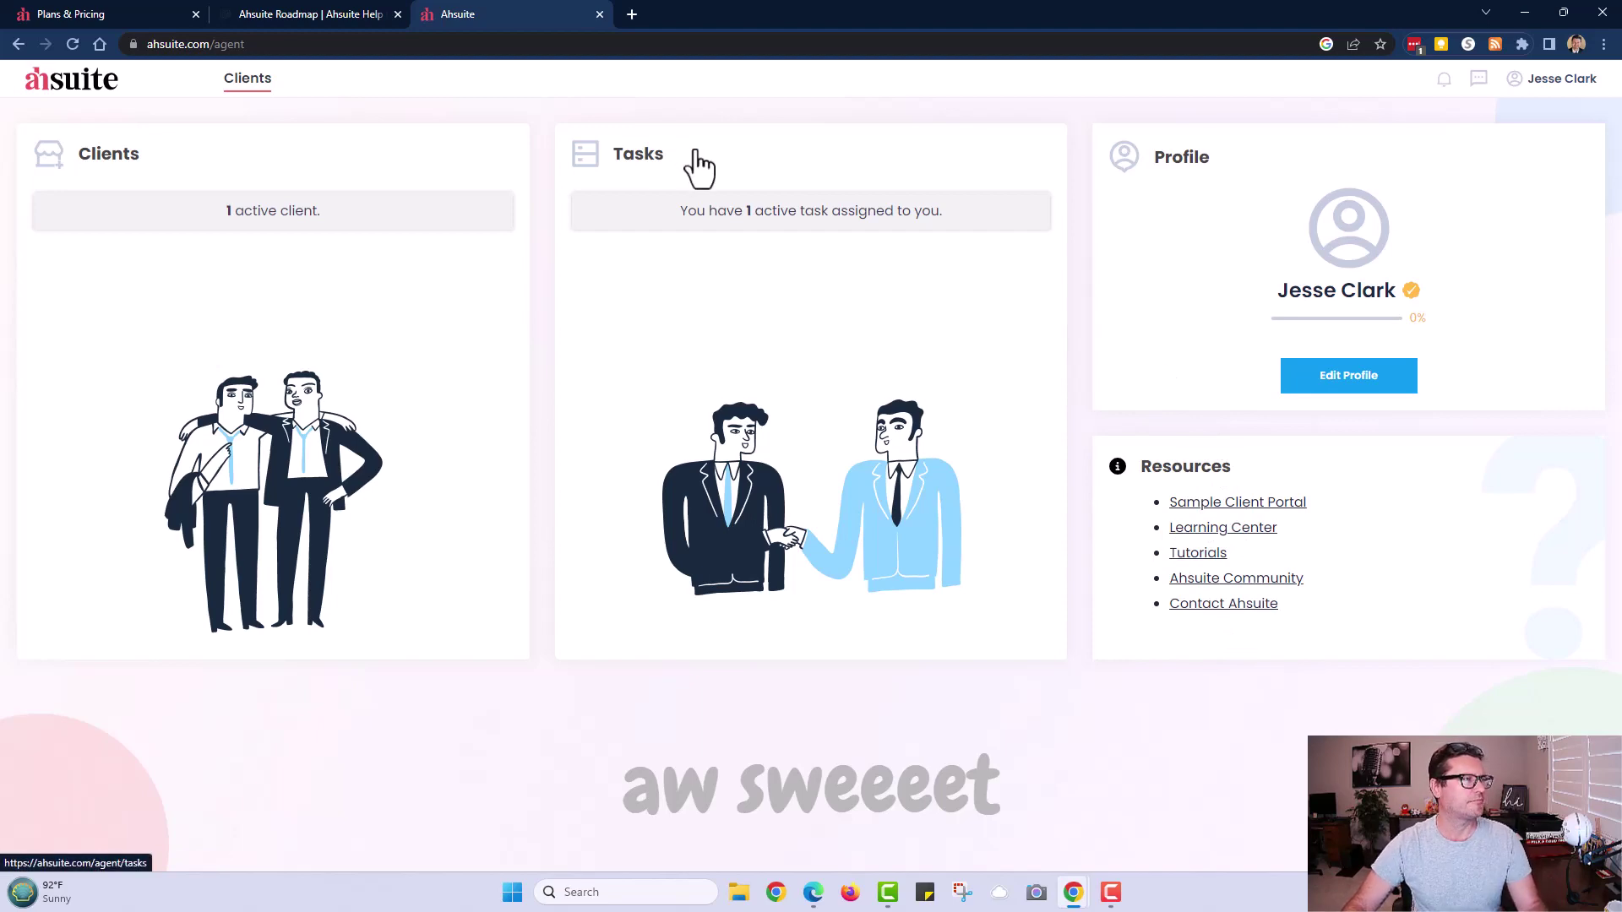
left_click(346, 20)
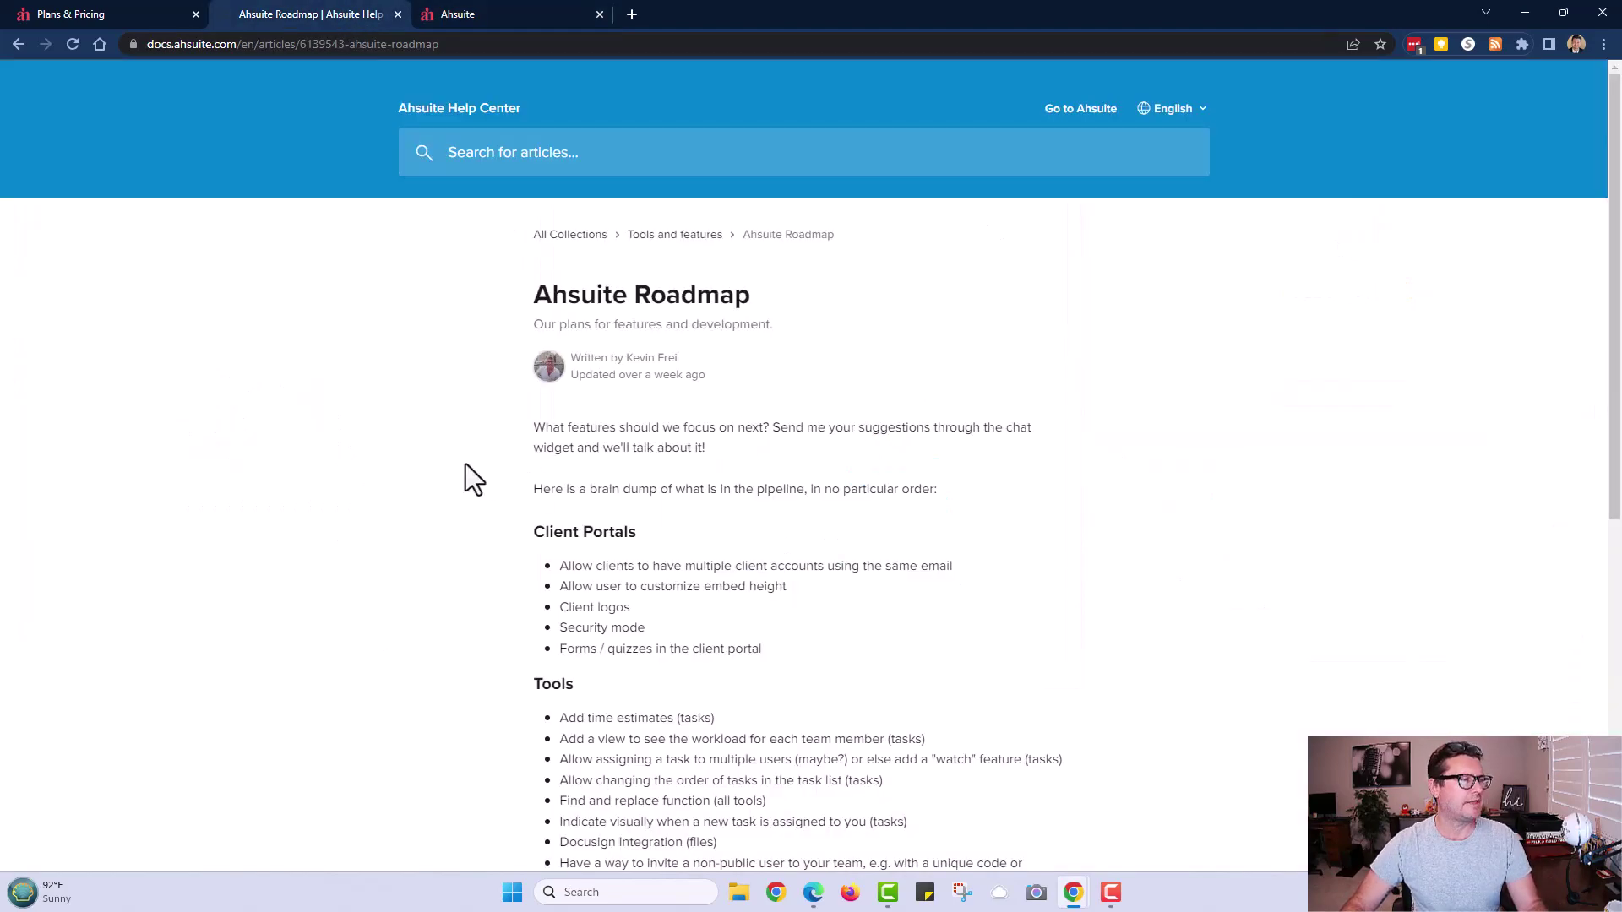
scroll(473, 480, "down", 3)
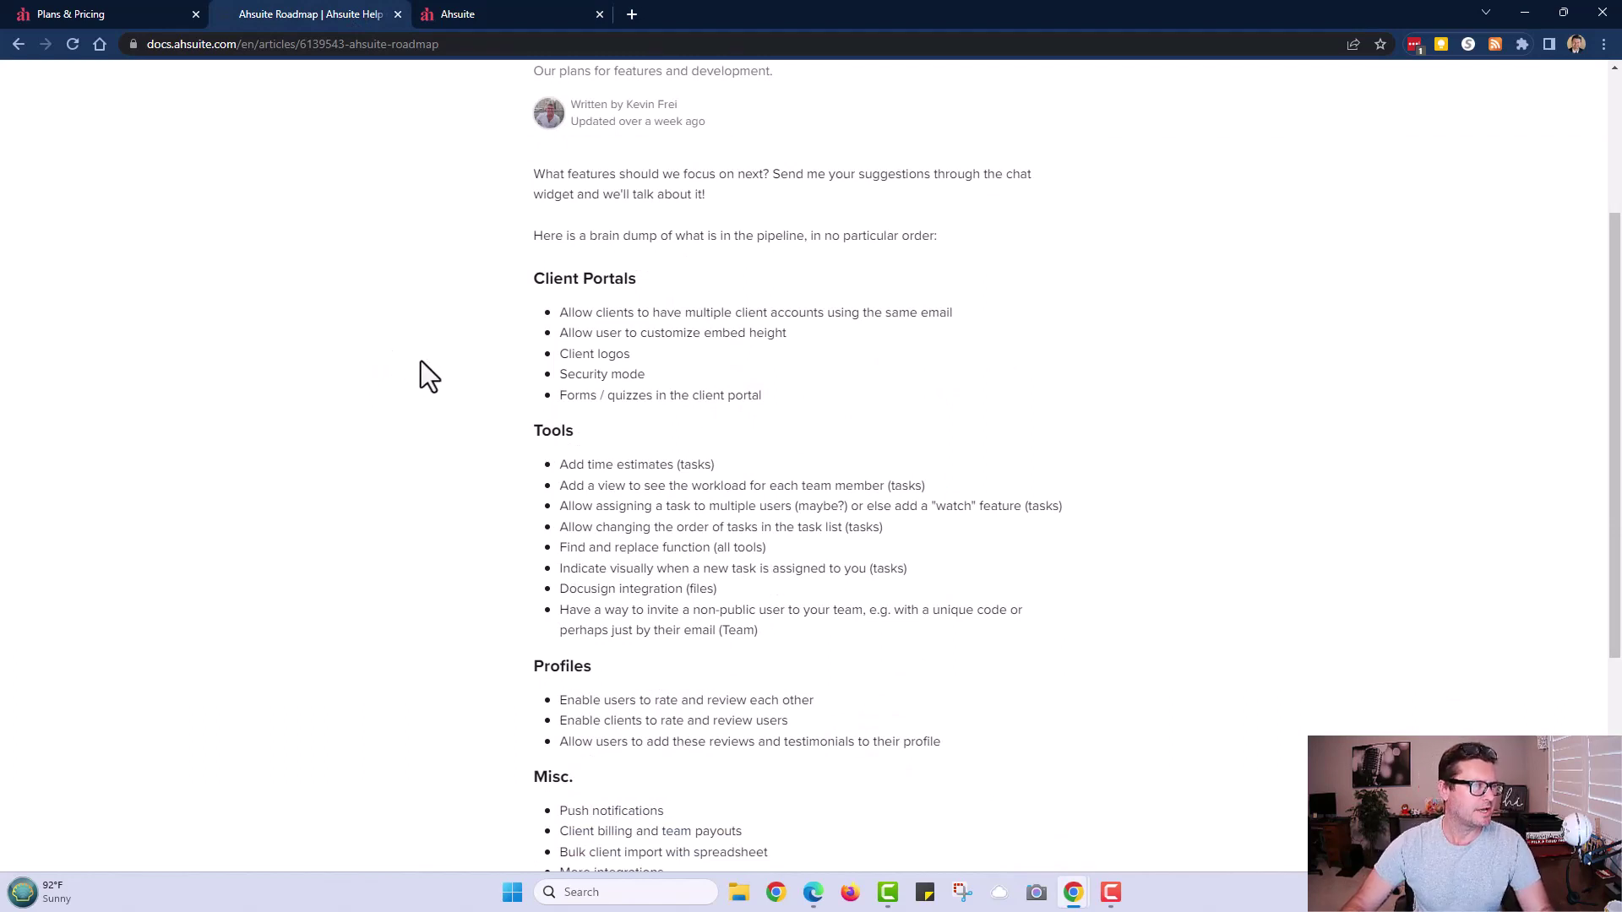
scroll(438, 369, "down", 2)
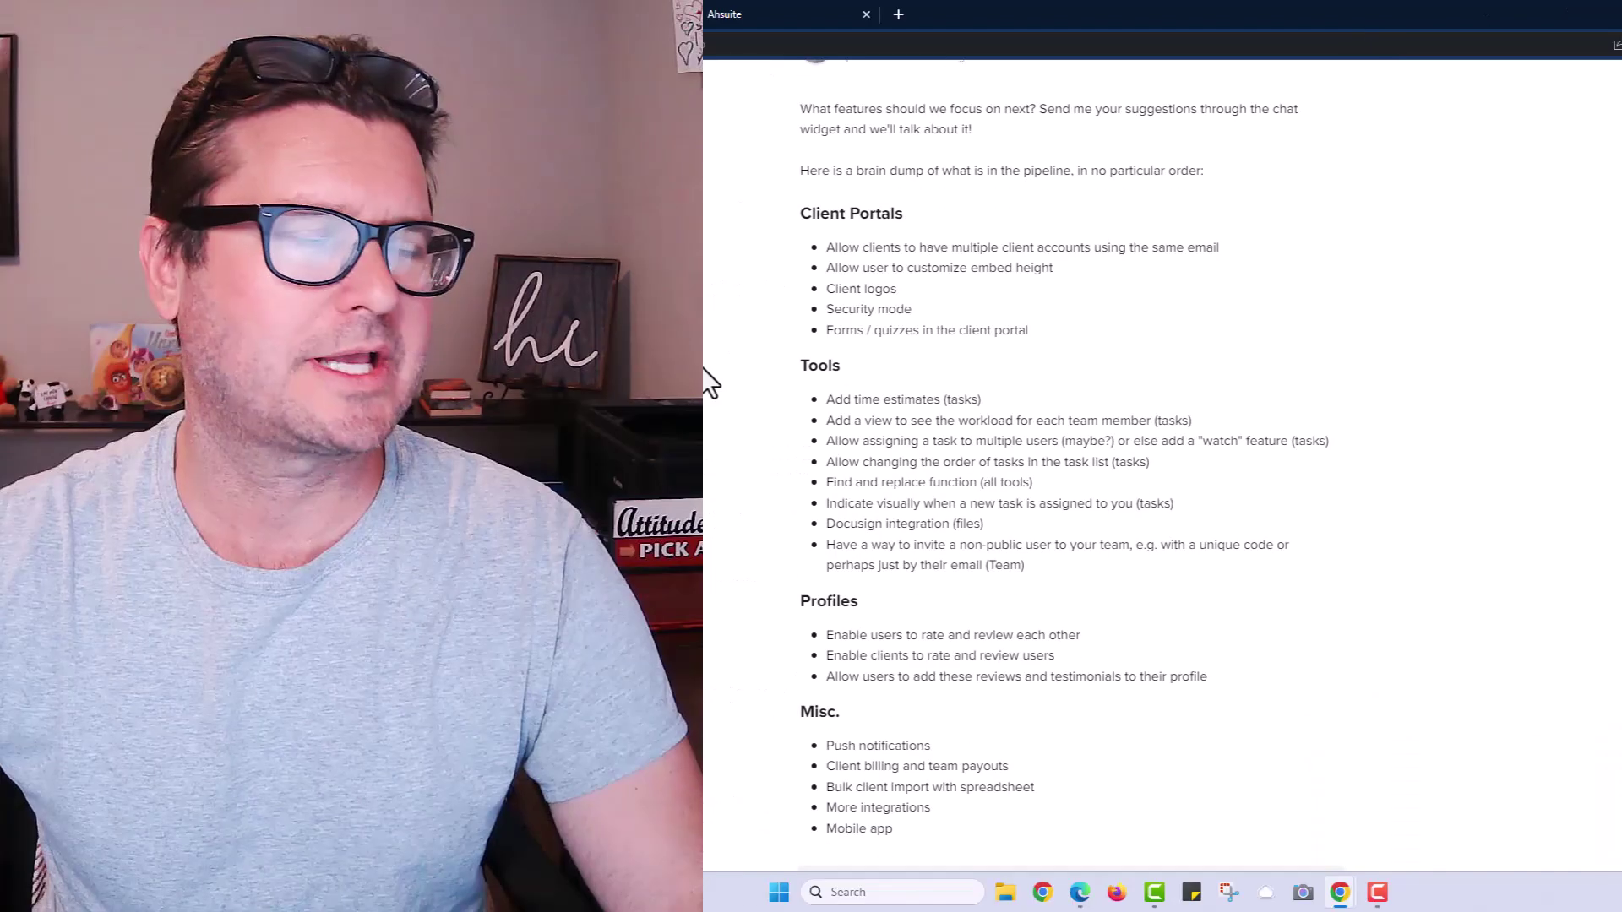
scroll(438, 368, "up", 2)
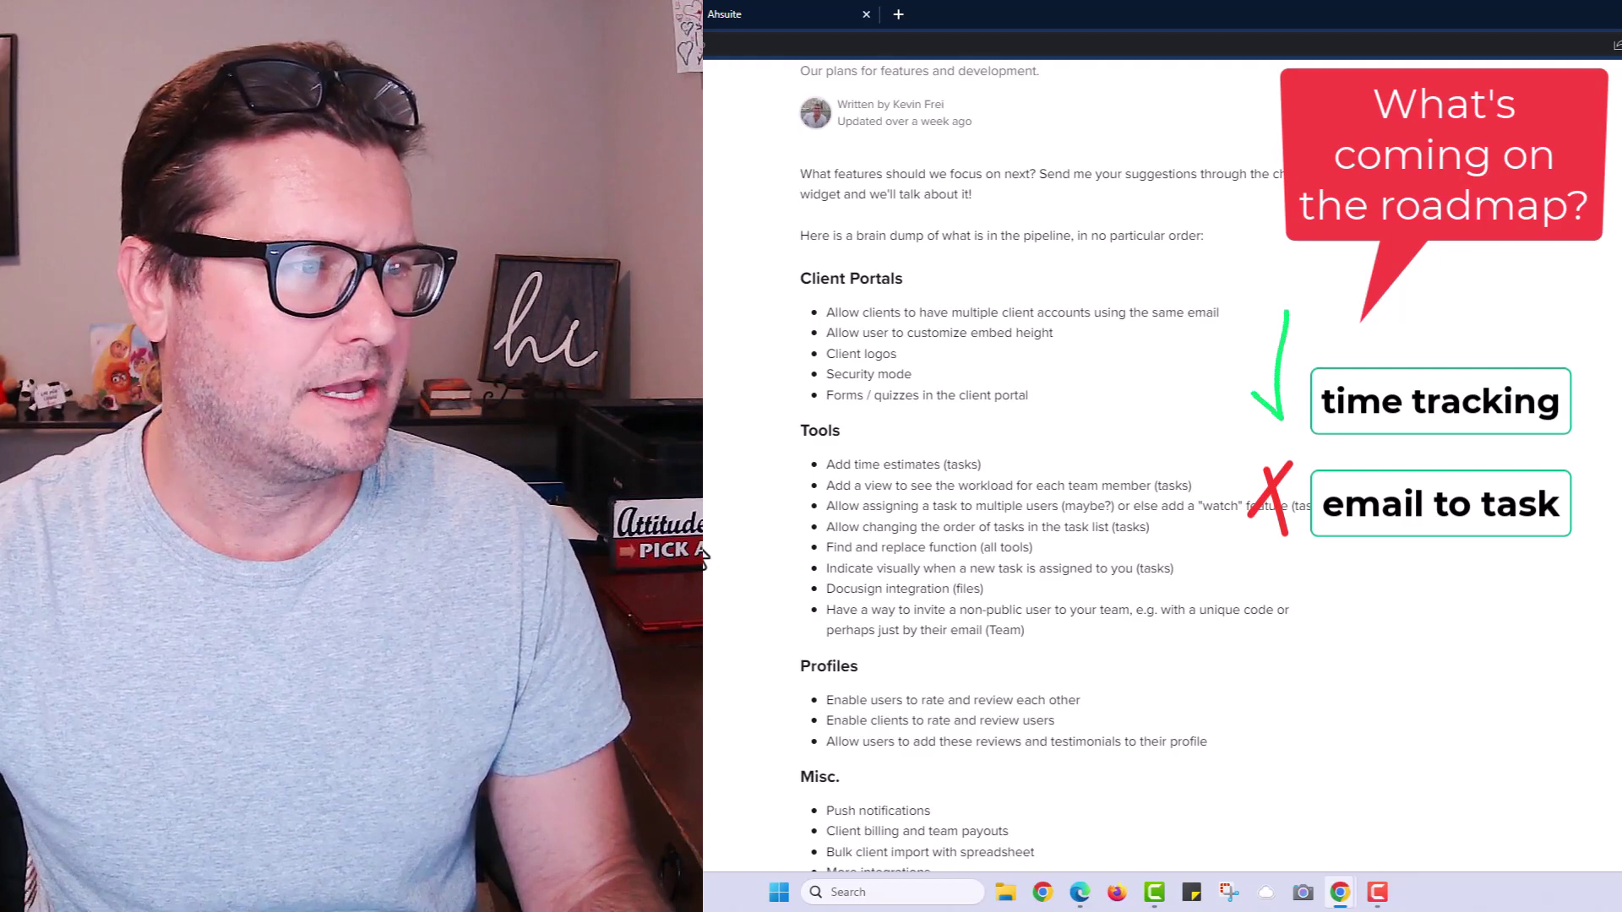
scroll(700, 547, "down", 3)
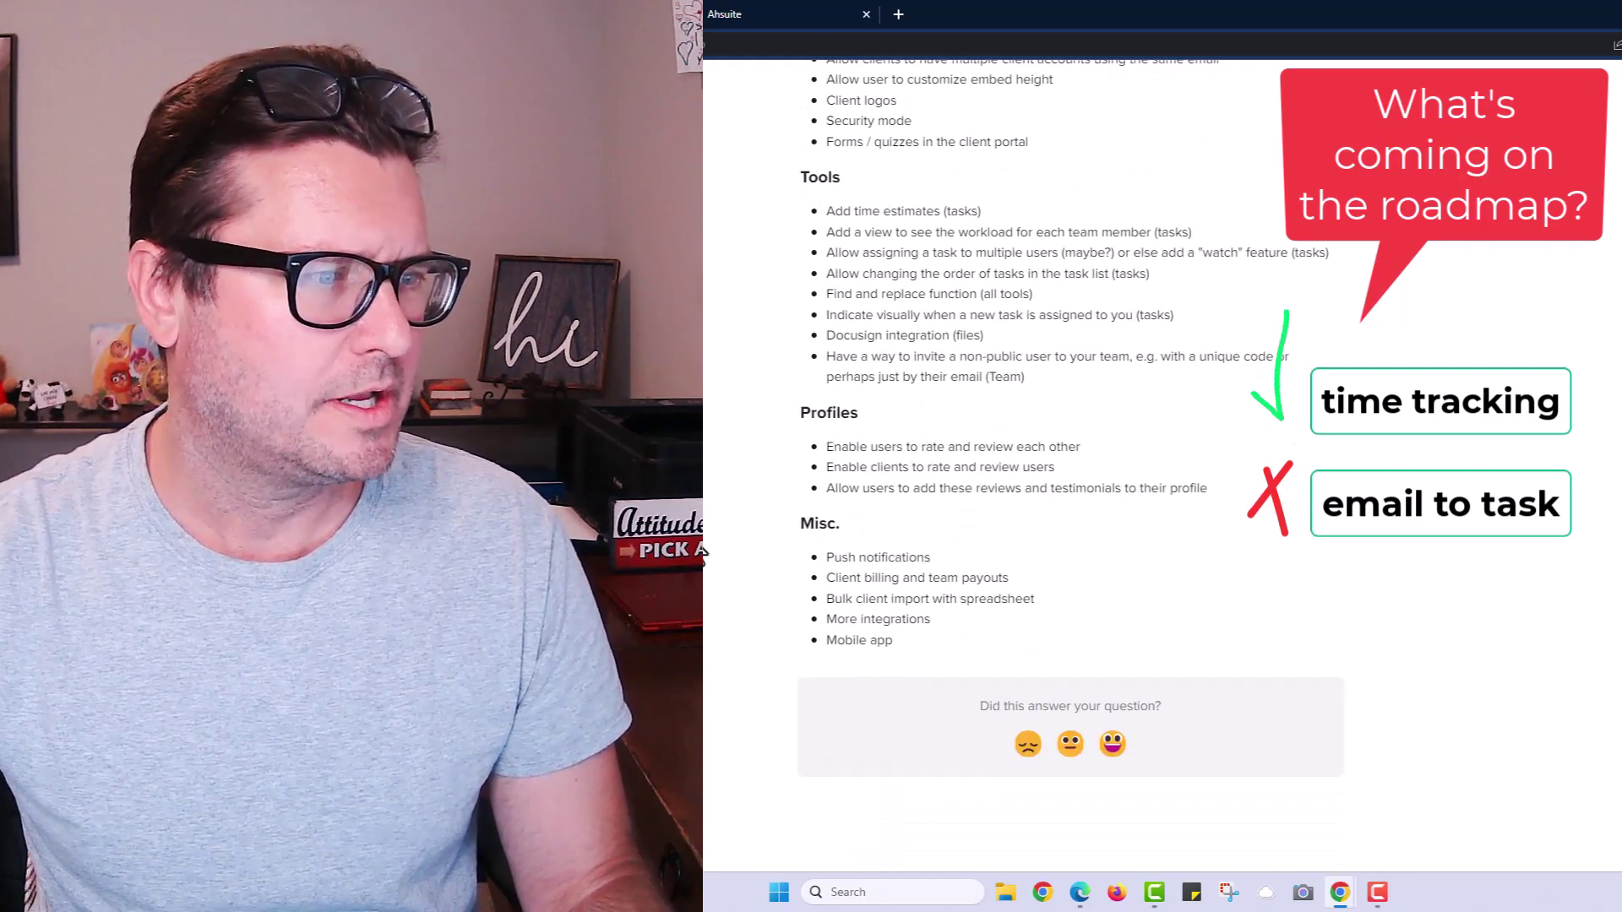